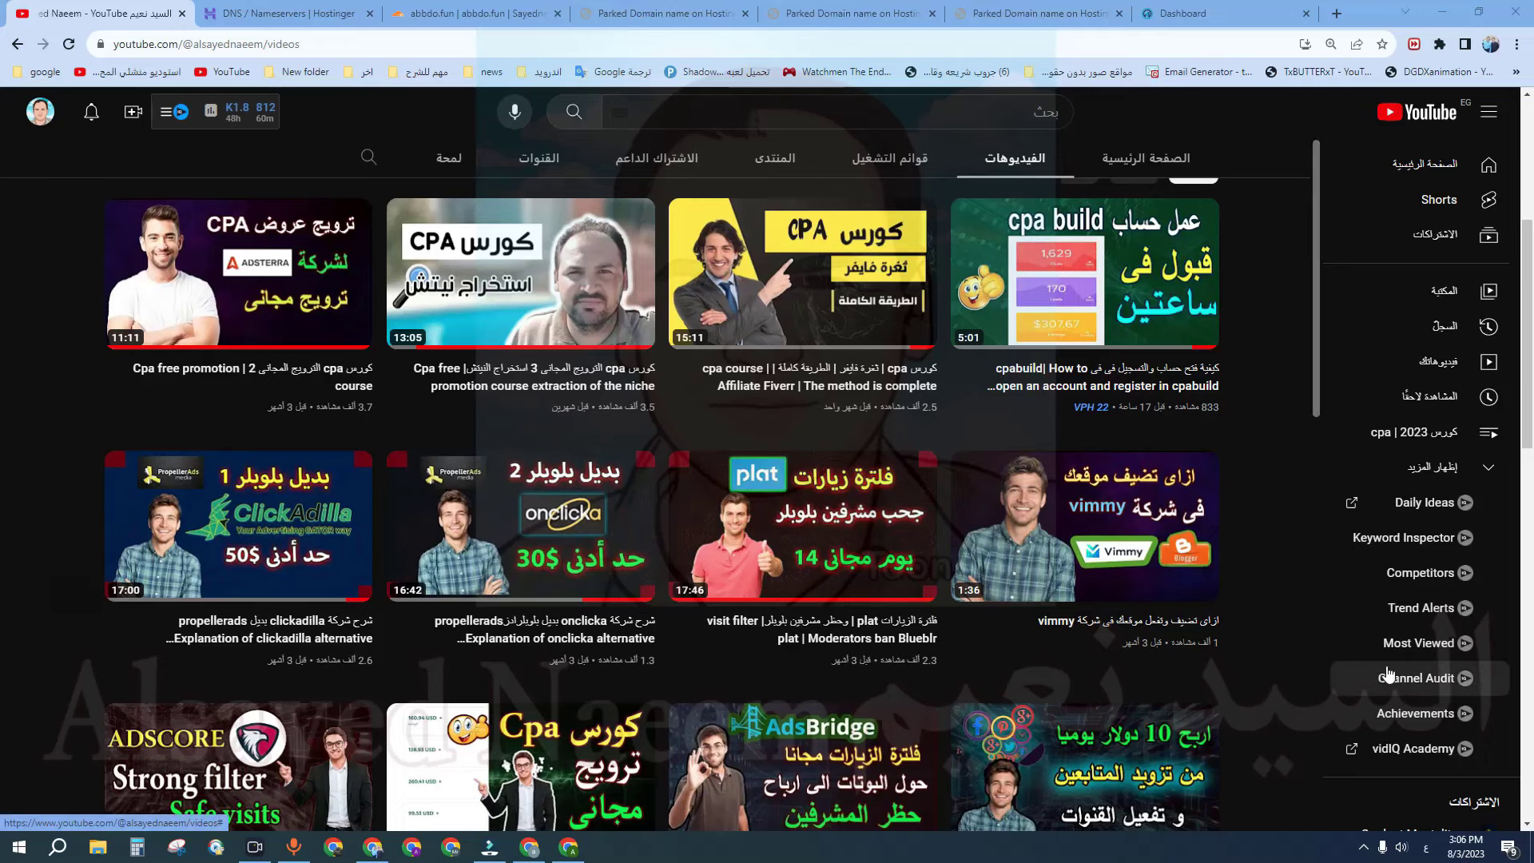
# Step: Switch from the YouTube videos page to the Chrome window showing the CPABuild dashboard
pyautogui.click(569, 847)
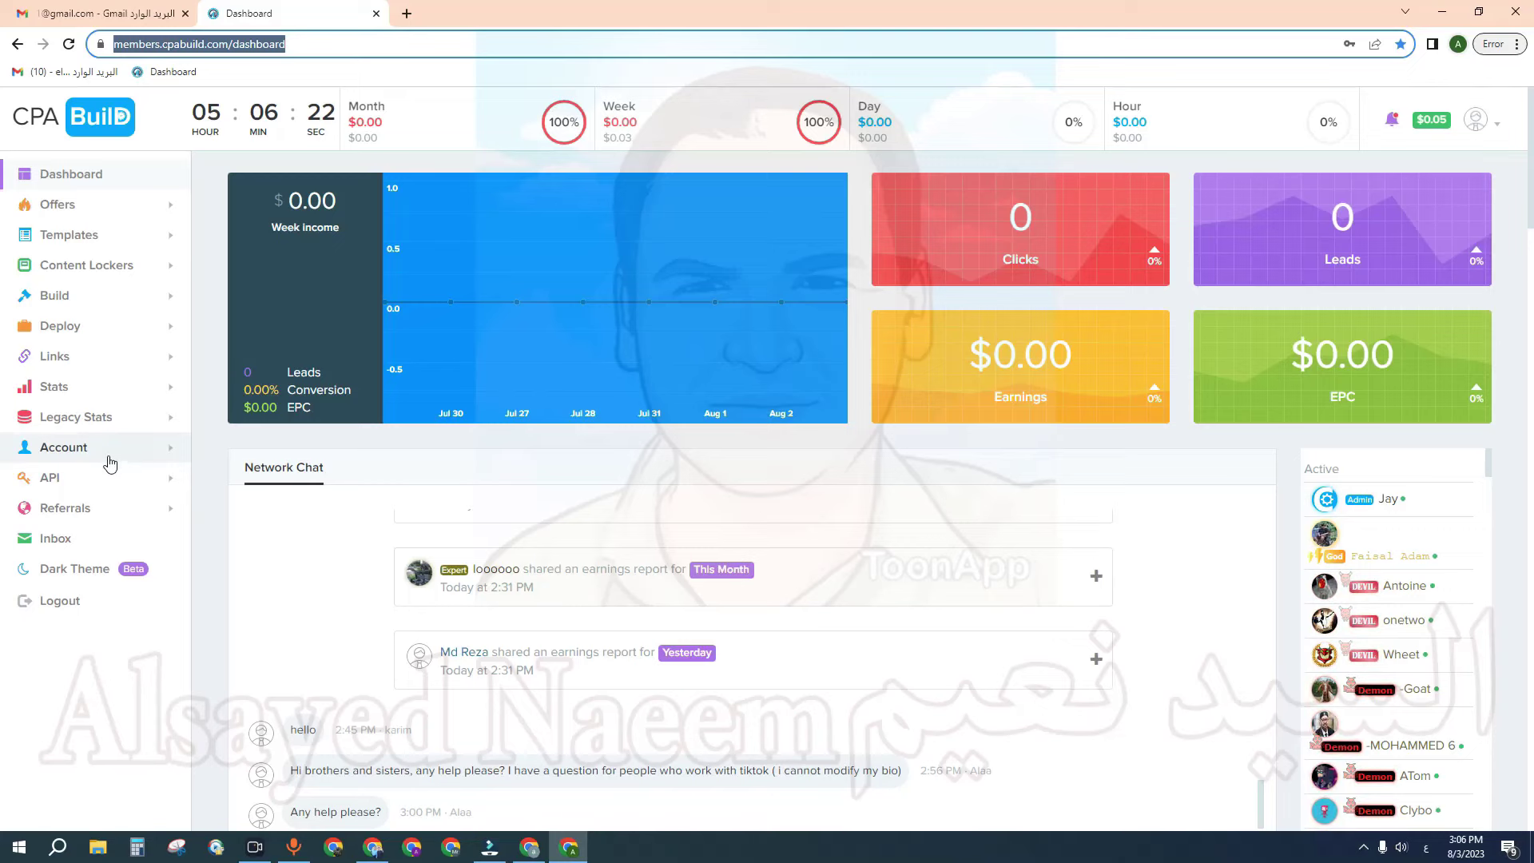
# Step: Go to Account > Payment Settings and view the Tipalti payee status: Active, Not Payable, NoPM
pyautogui.click(90, 448)
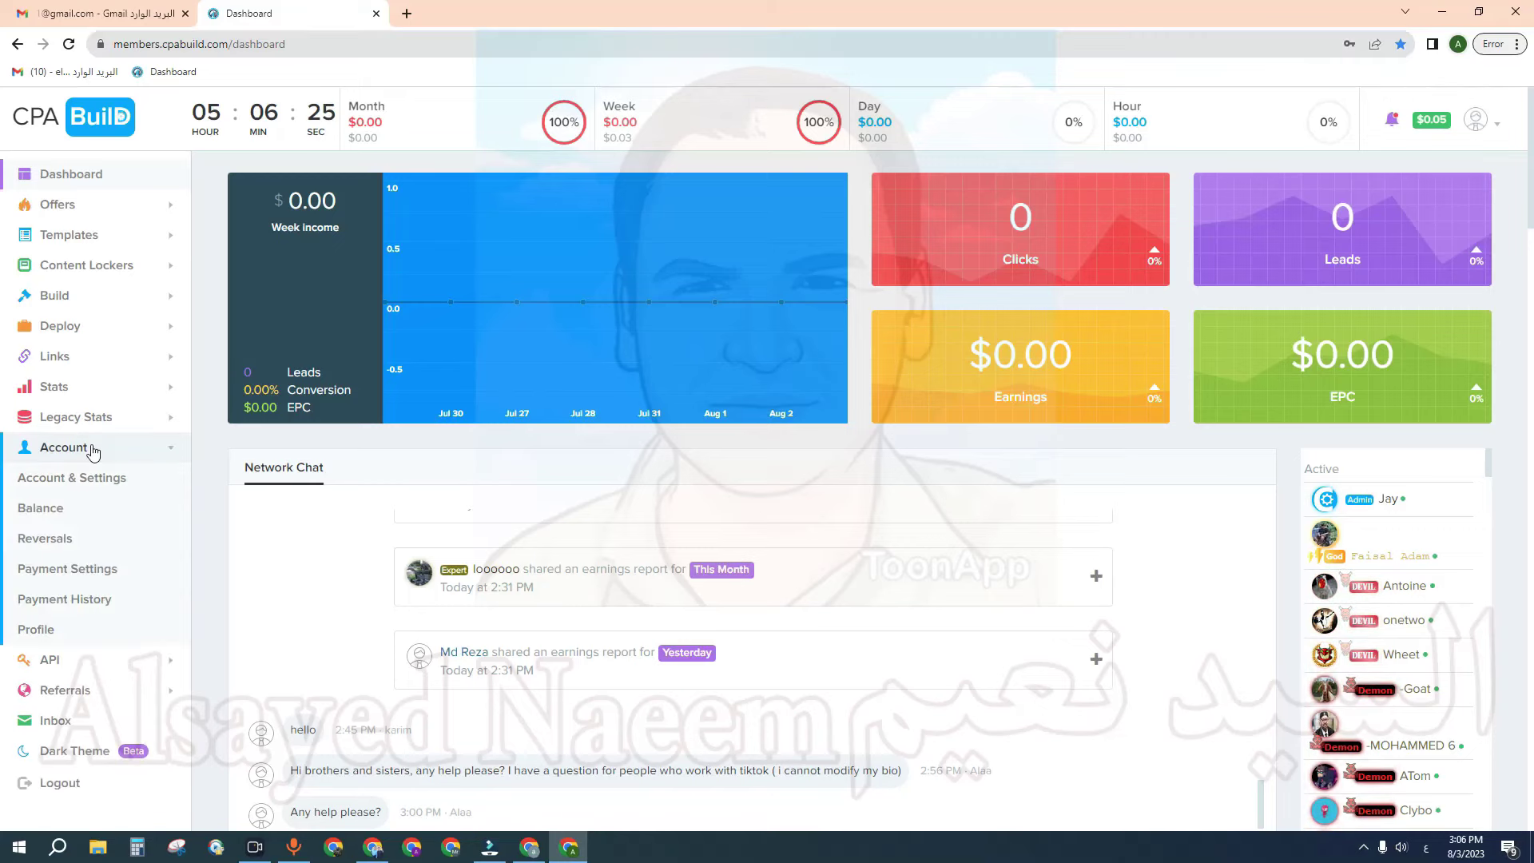
pyautogui.click(79, 571)
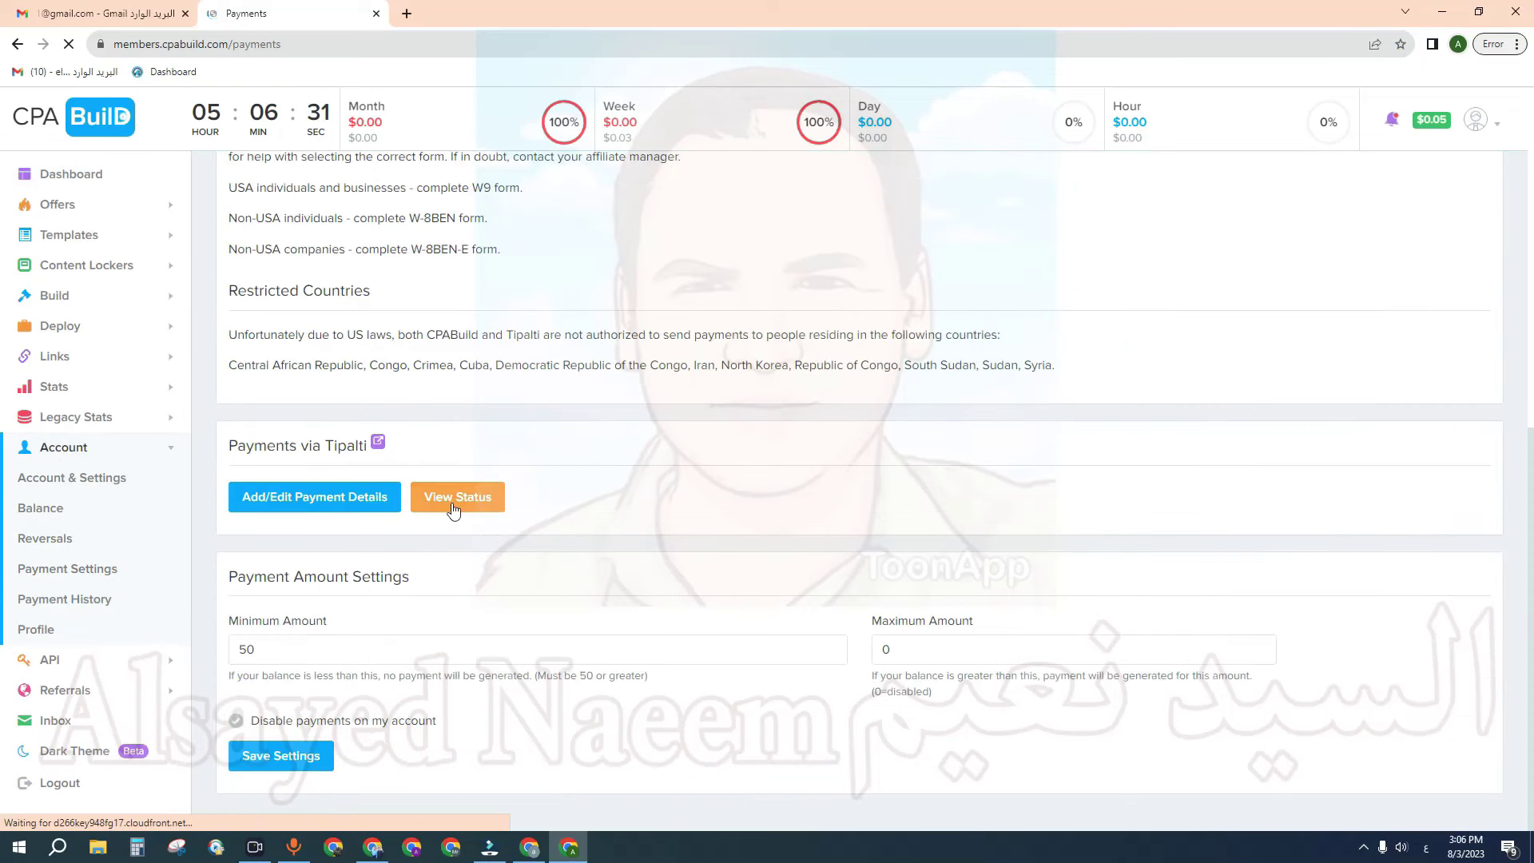
pyautogui.click(454, 509)
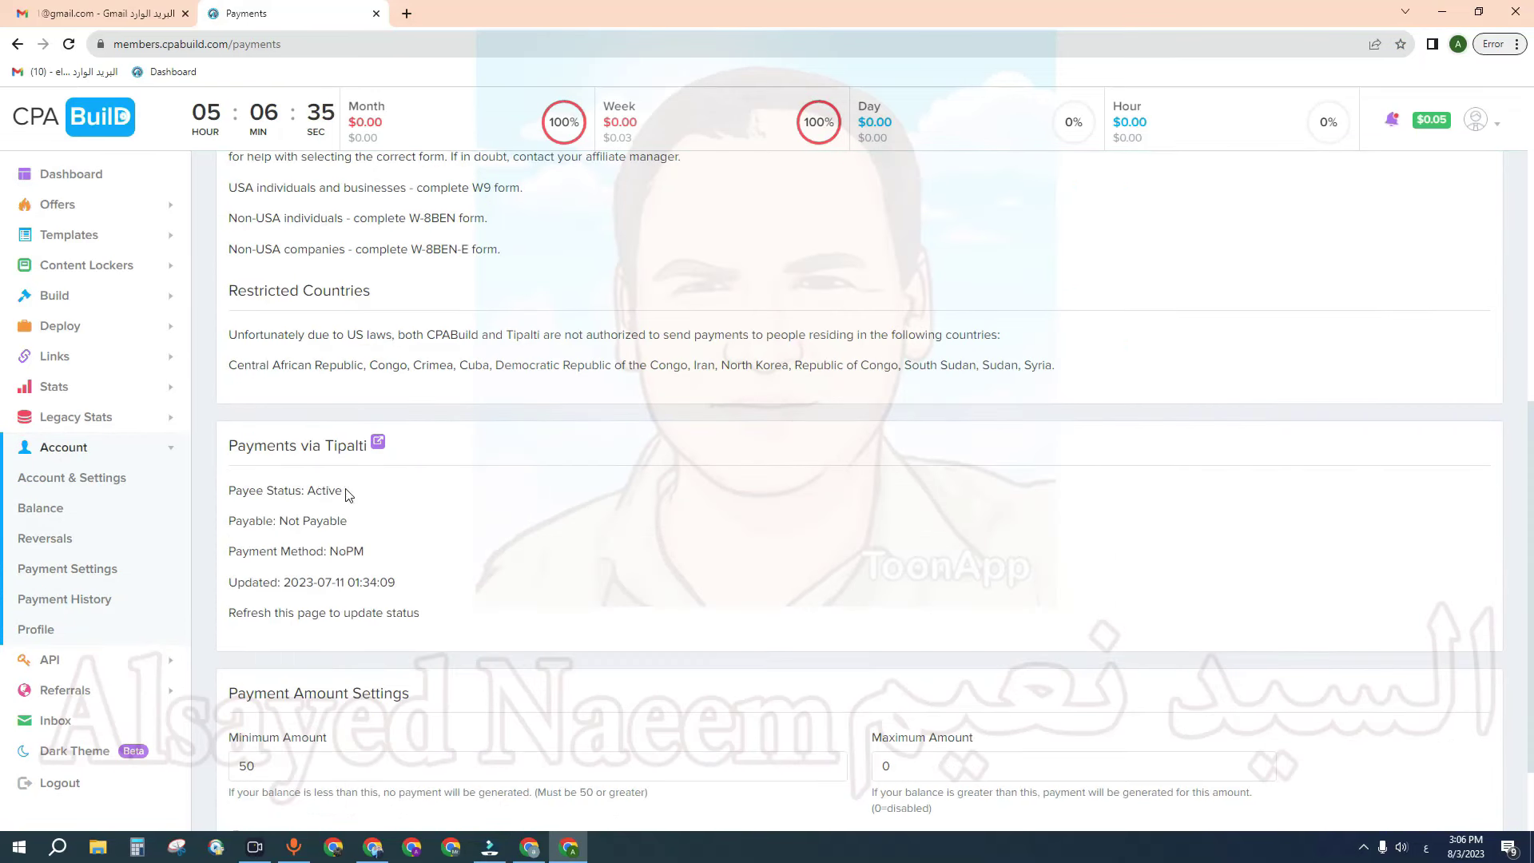
pyautogui.moveTo(345, 494); pyautogui.dragTo(327, 554)
pyautogui.click(526, 467)
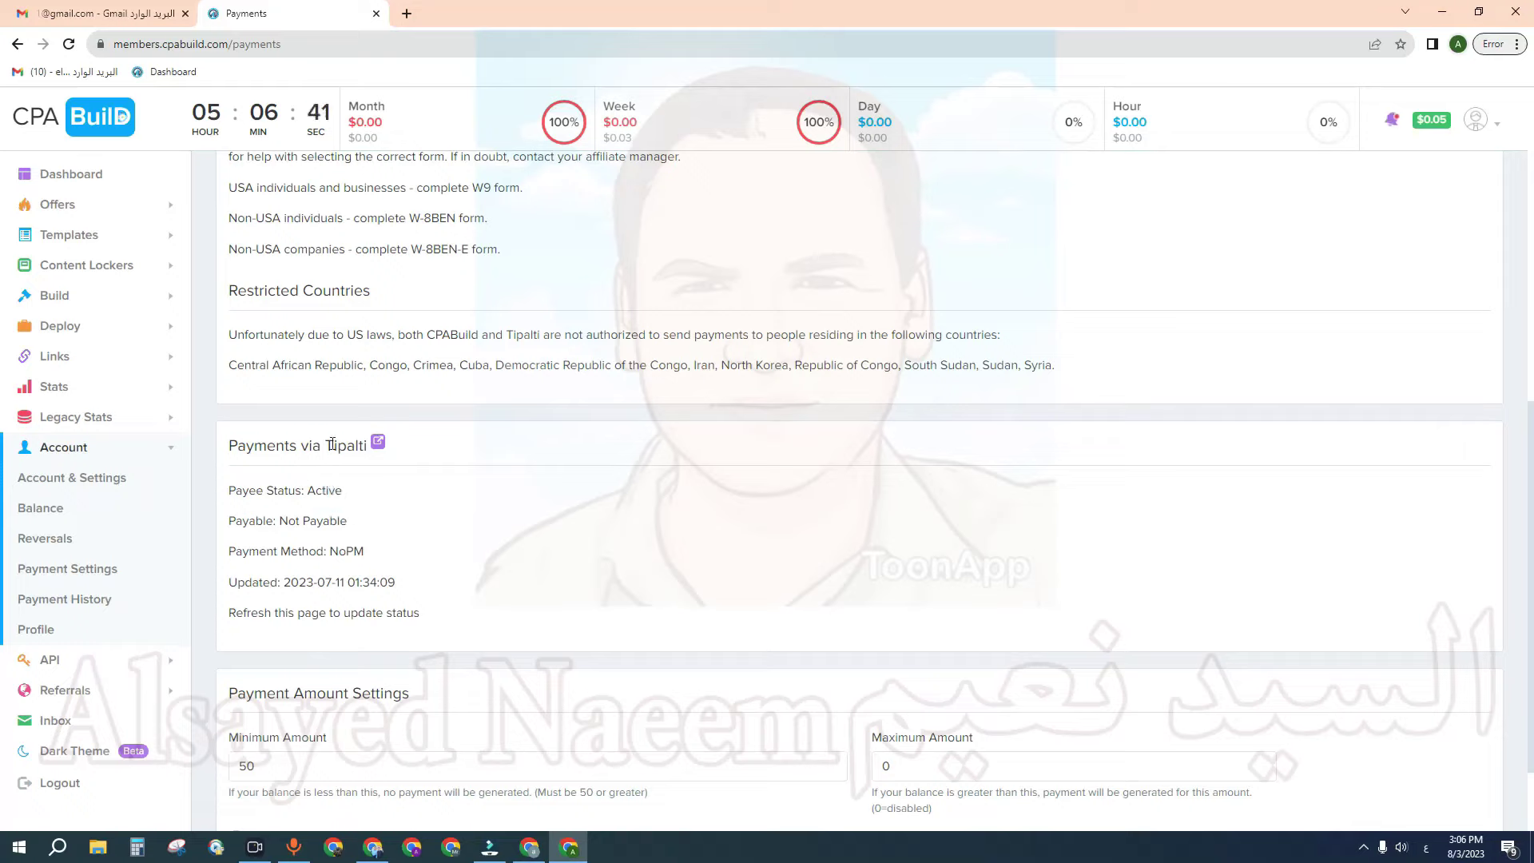
# Step: Open the Tipalti payee form, select its email and name fields, then start a new tab
pyautogui.click(379, 444)
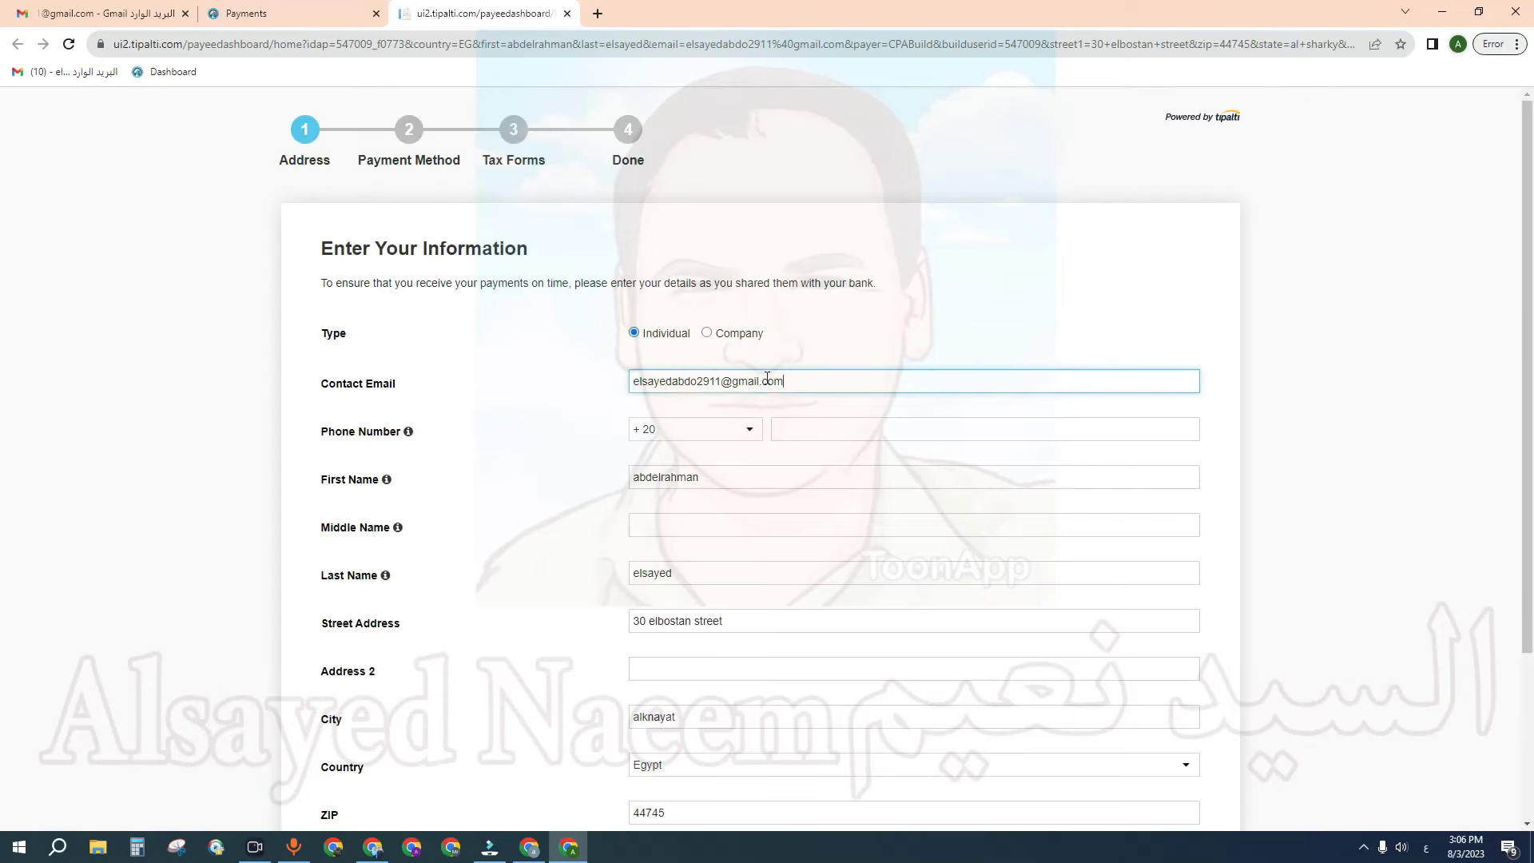
pyautogui.moveTo(784, 381); pyautogui.dragTo(630, 376)
pyautogui.moveTo(701, 477); pyautogui.dragTo(598, 487)
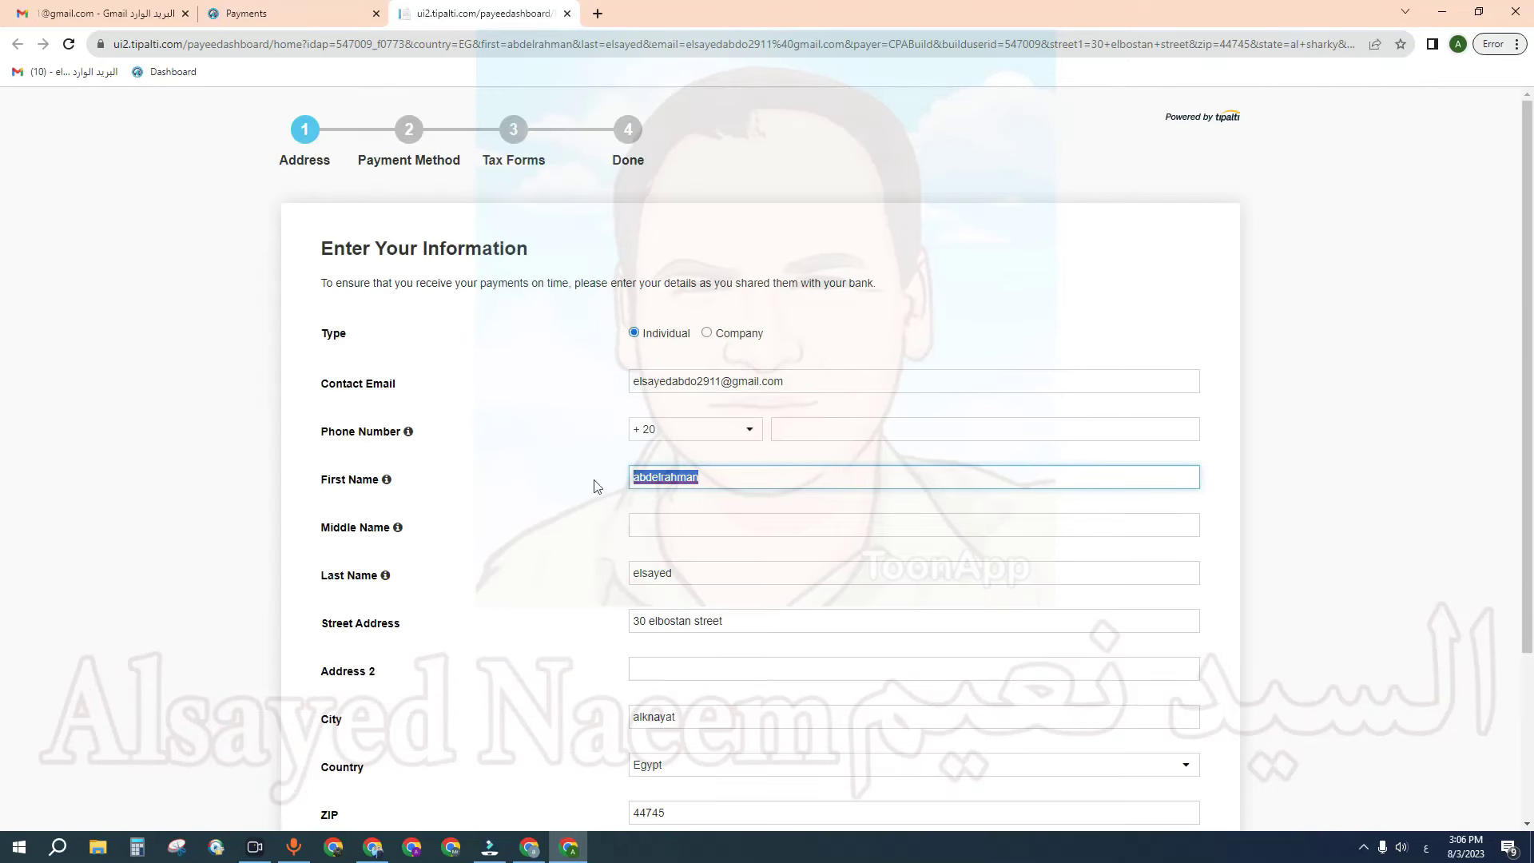
pyautogui.moveTo(679, 573); pyautogui.dragTo(628, 569)
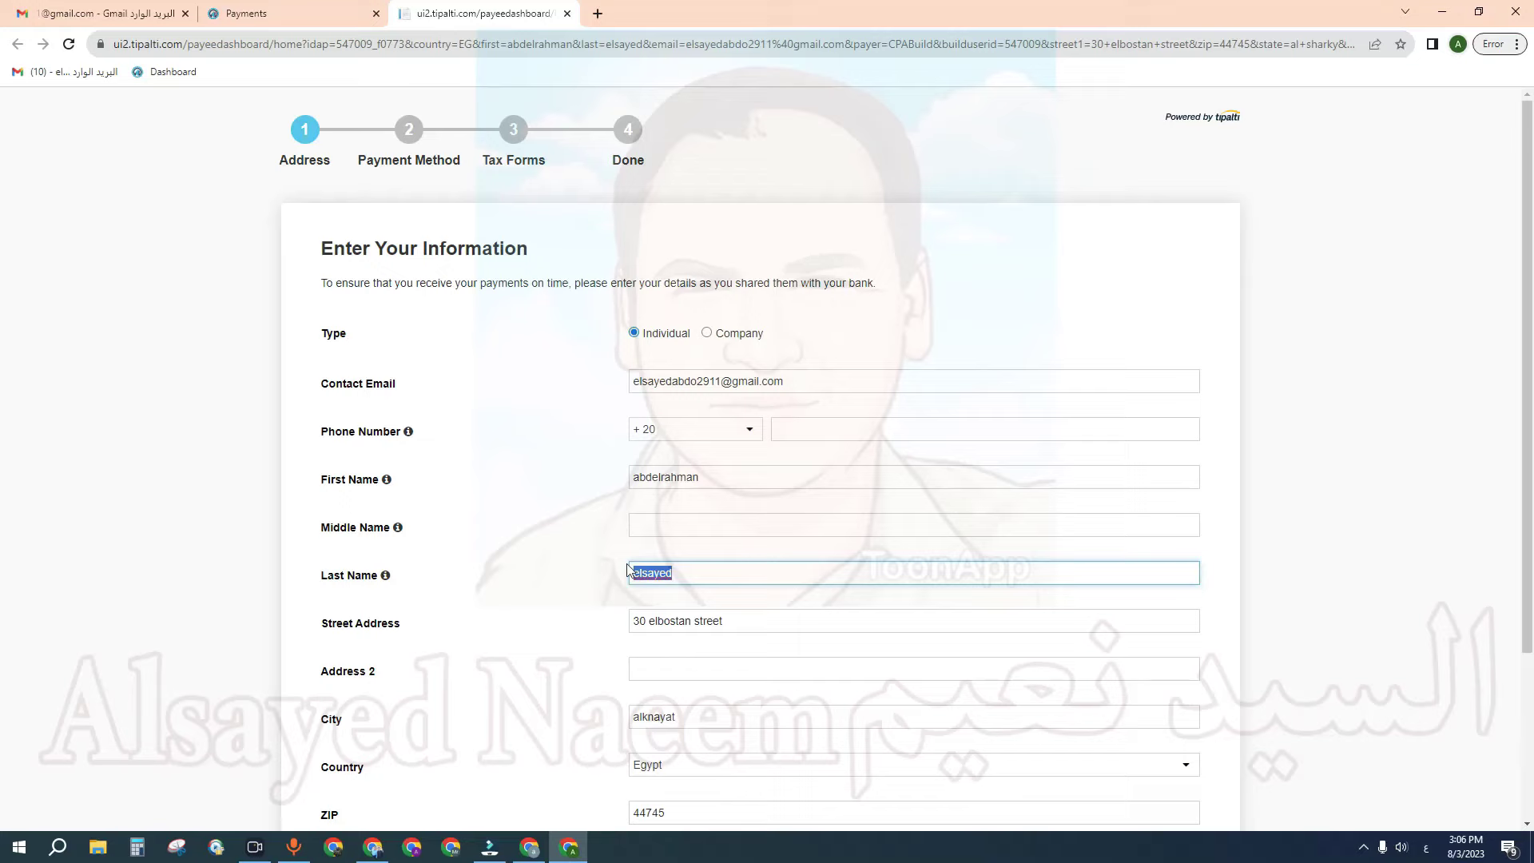
pyautogui.hotkey('ctrl', 't')
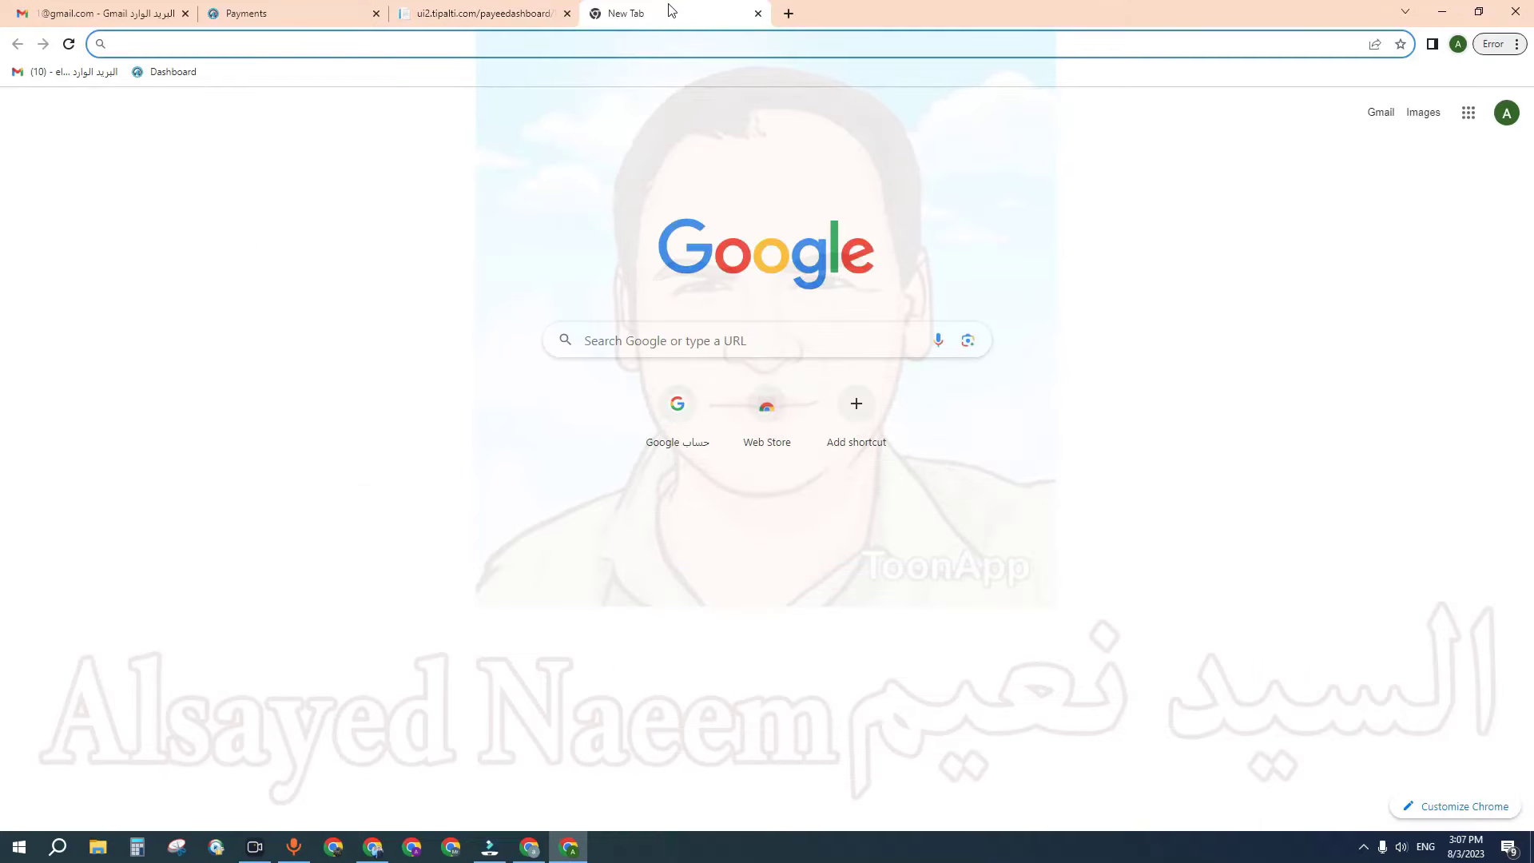
# Step: Search for paypal, go to paypal.com, and start signing up for a Personal Account
pyautogui.write('pa')
pyautogui.write('ypal')
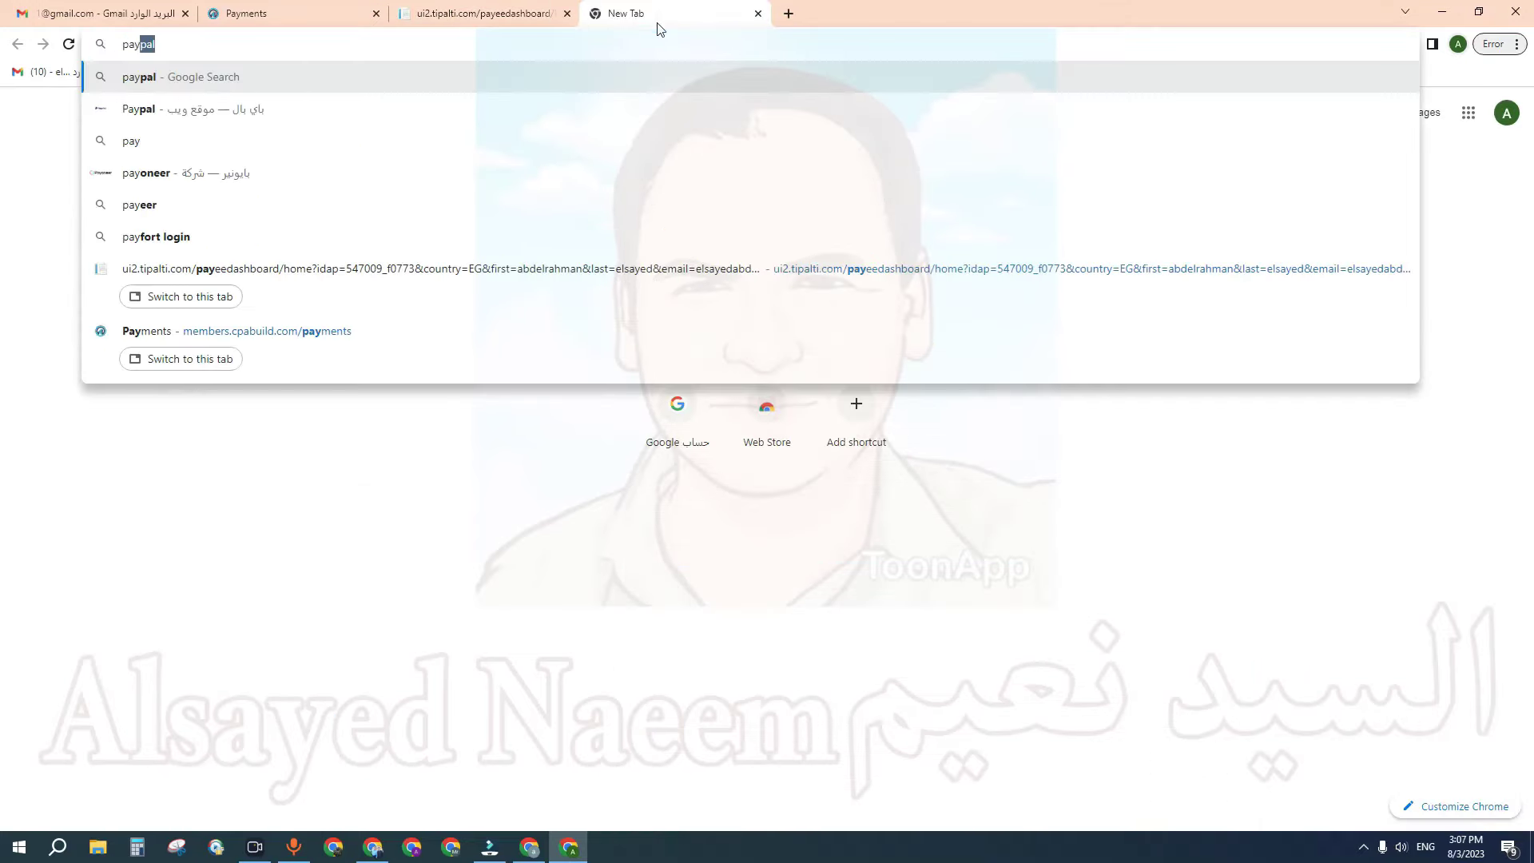
pyautogui.press('Return')
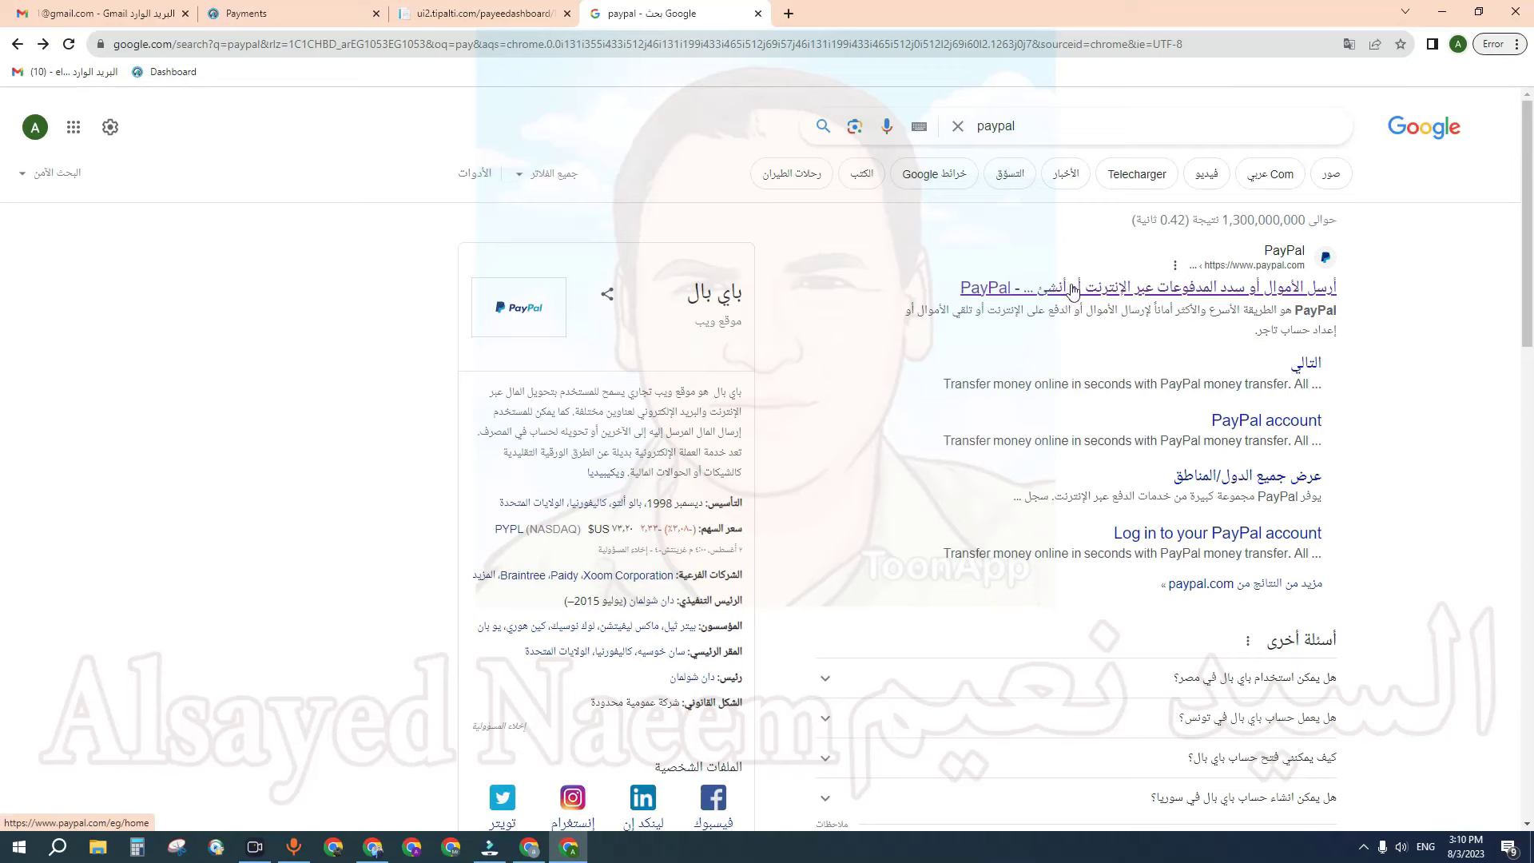
pyautogui.click(1072, 289)
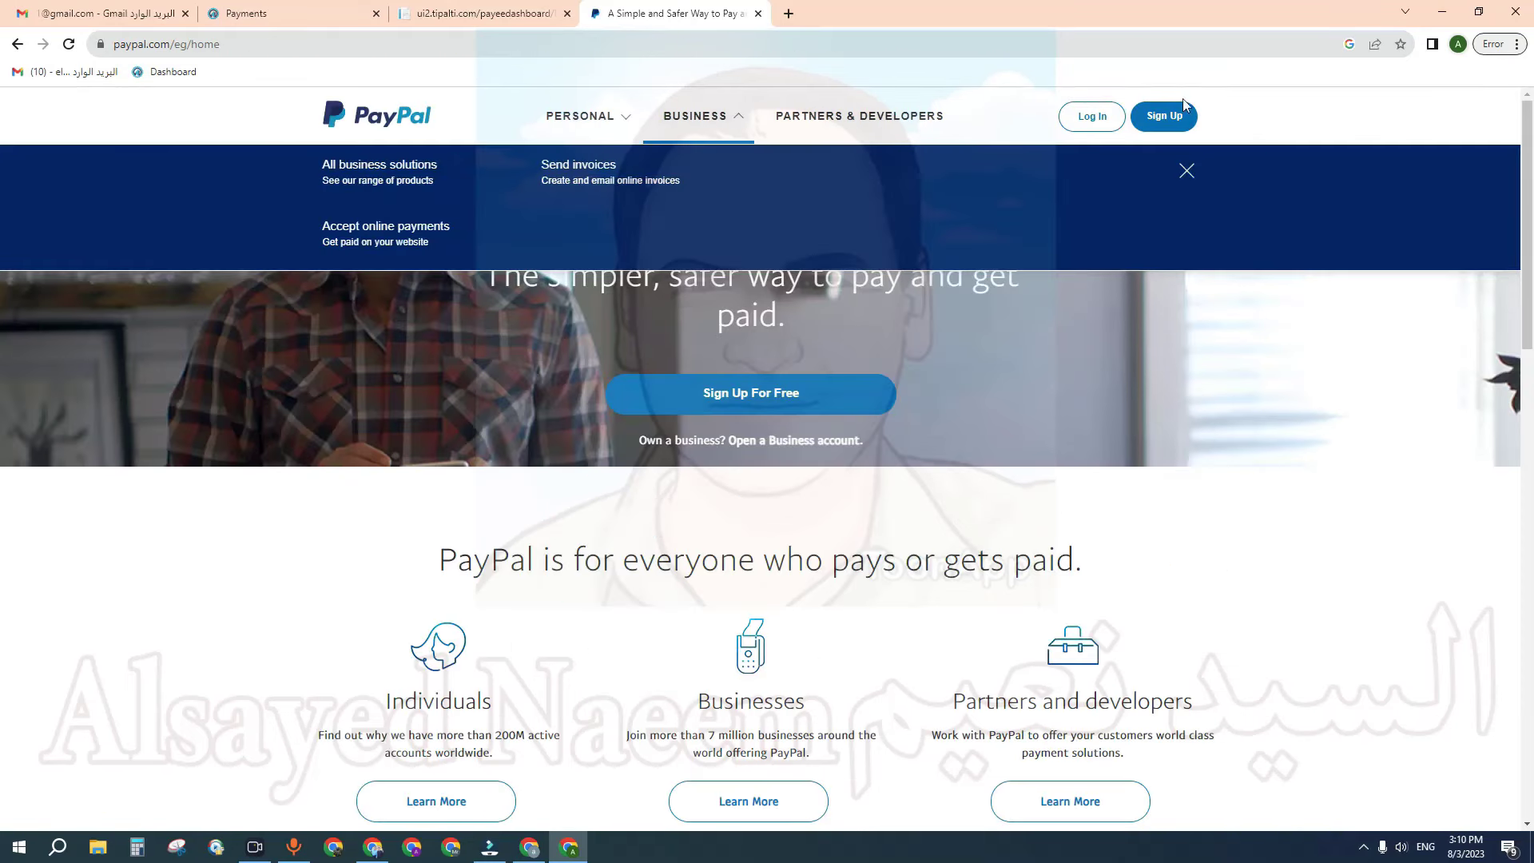
pyautogui.click(1165, 118)
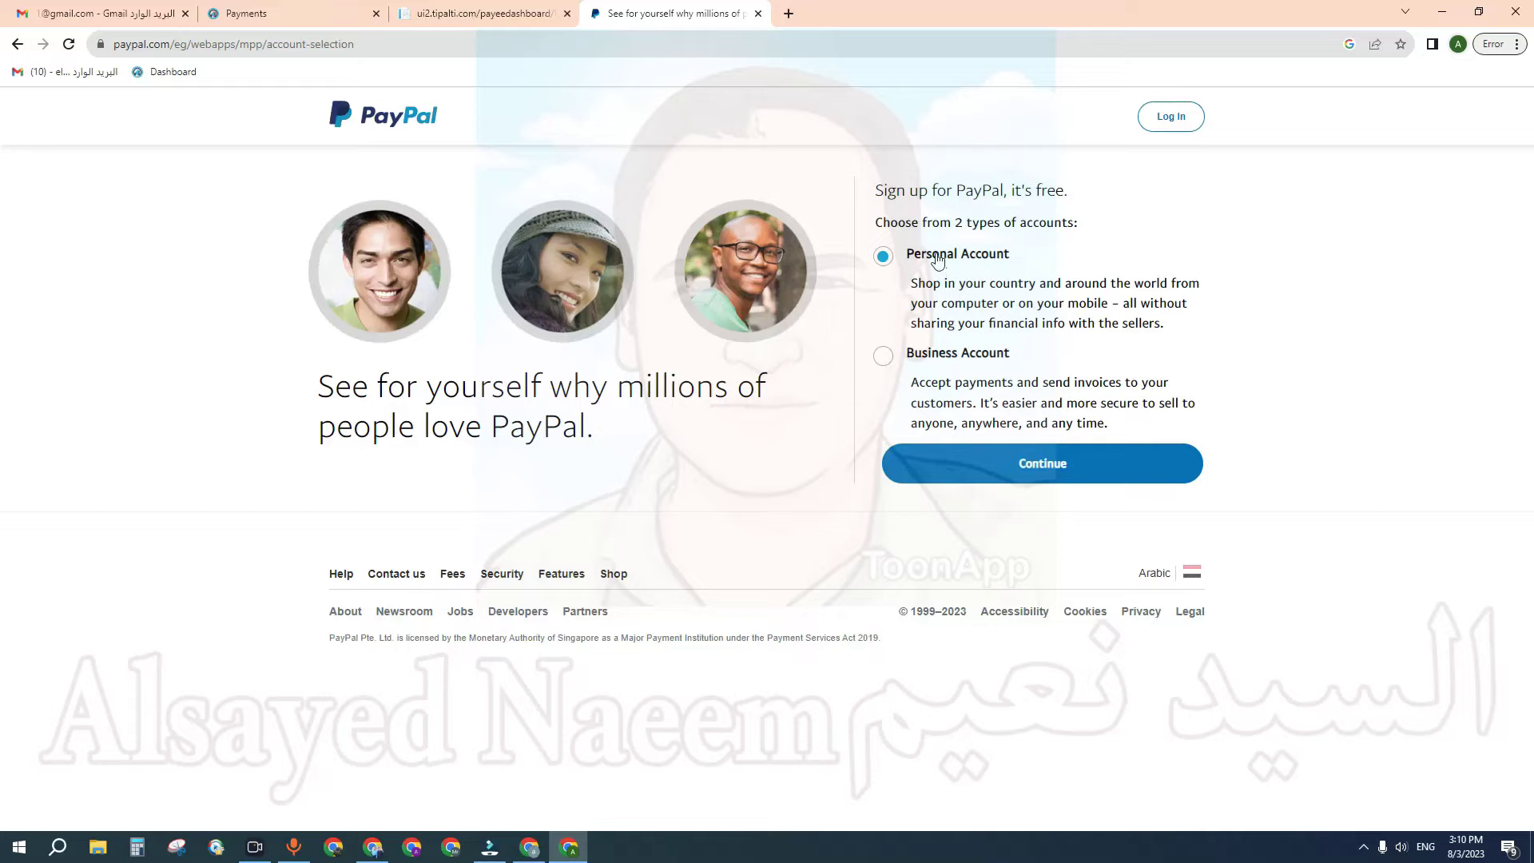
pyautogui.click(1056, 476)
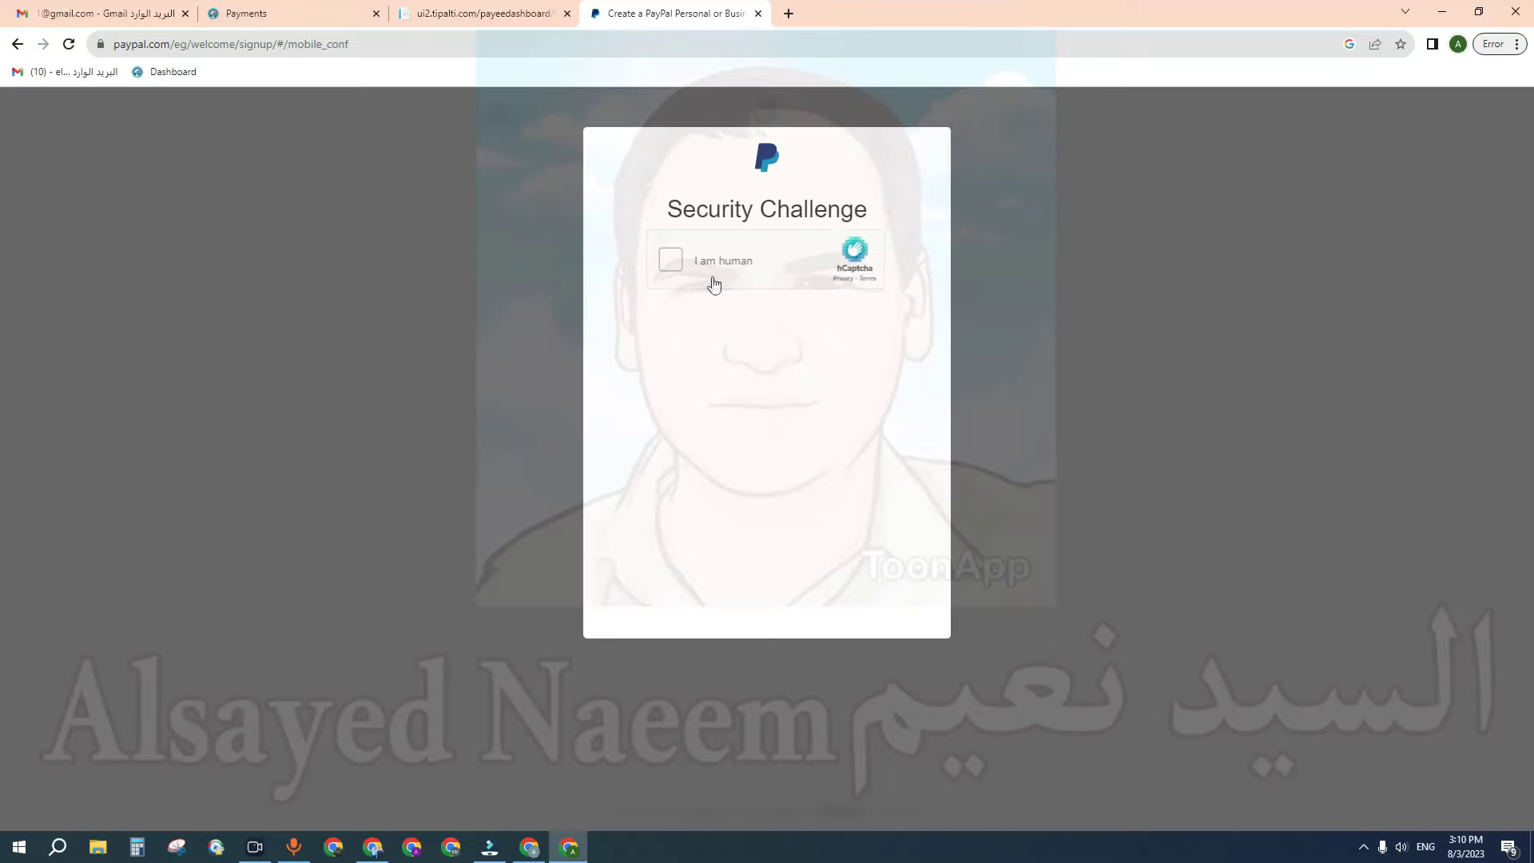
# Step: Pass the hCaptcha check and enter the six-digit SMS code to confirm the phone
pyautogui.click(696, 268)
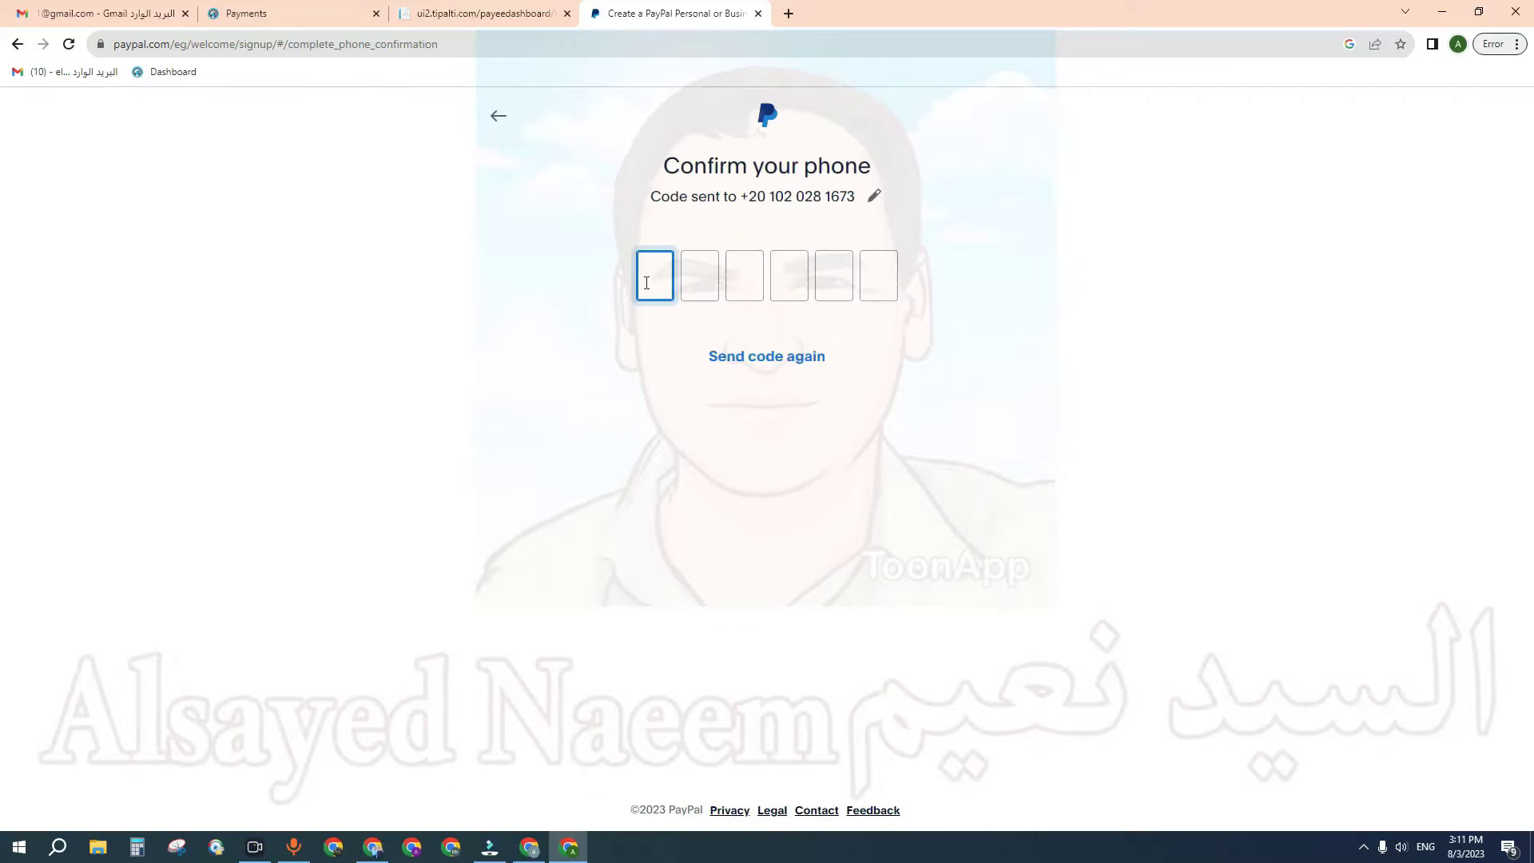
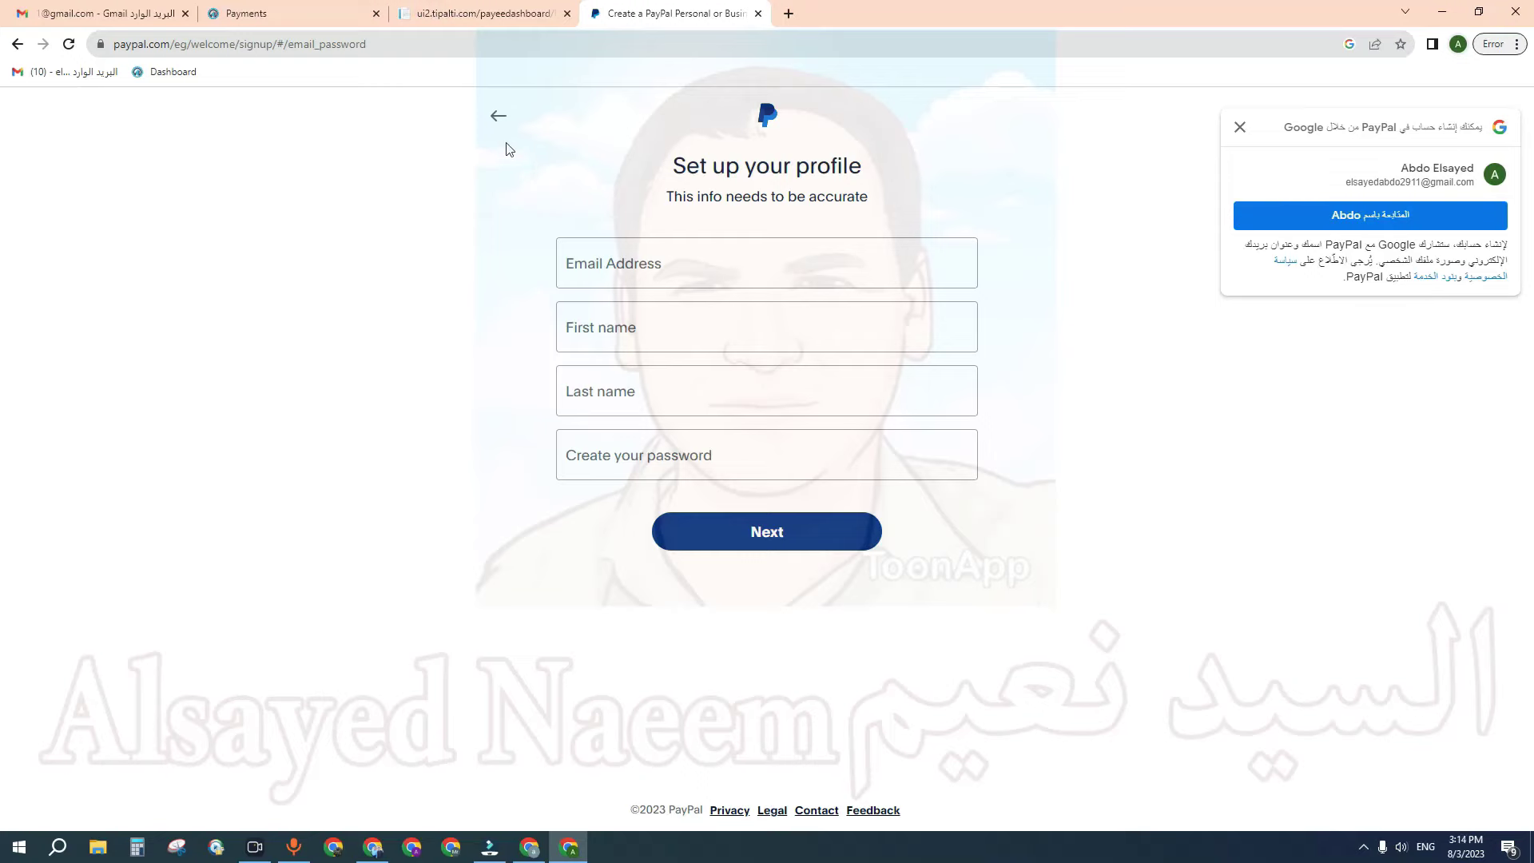
# Step: Copy the contact email from the Tipalti form into PayPal's email field
pyautogui.click(471, 13)
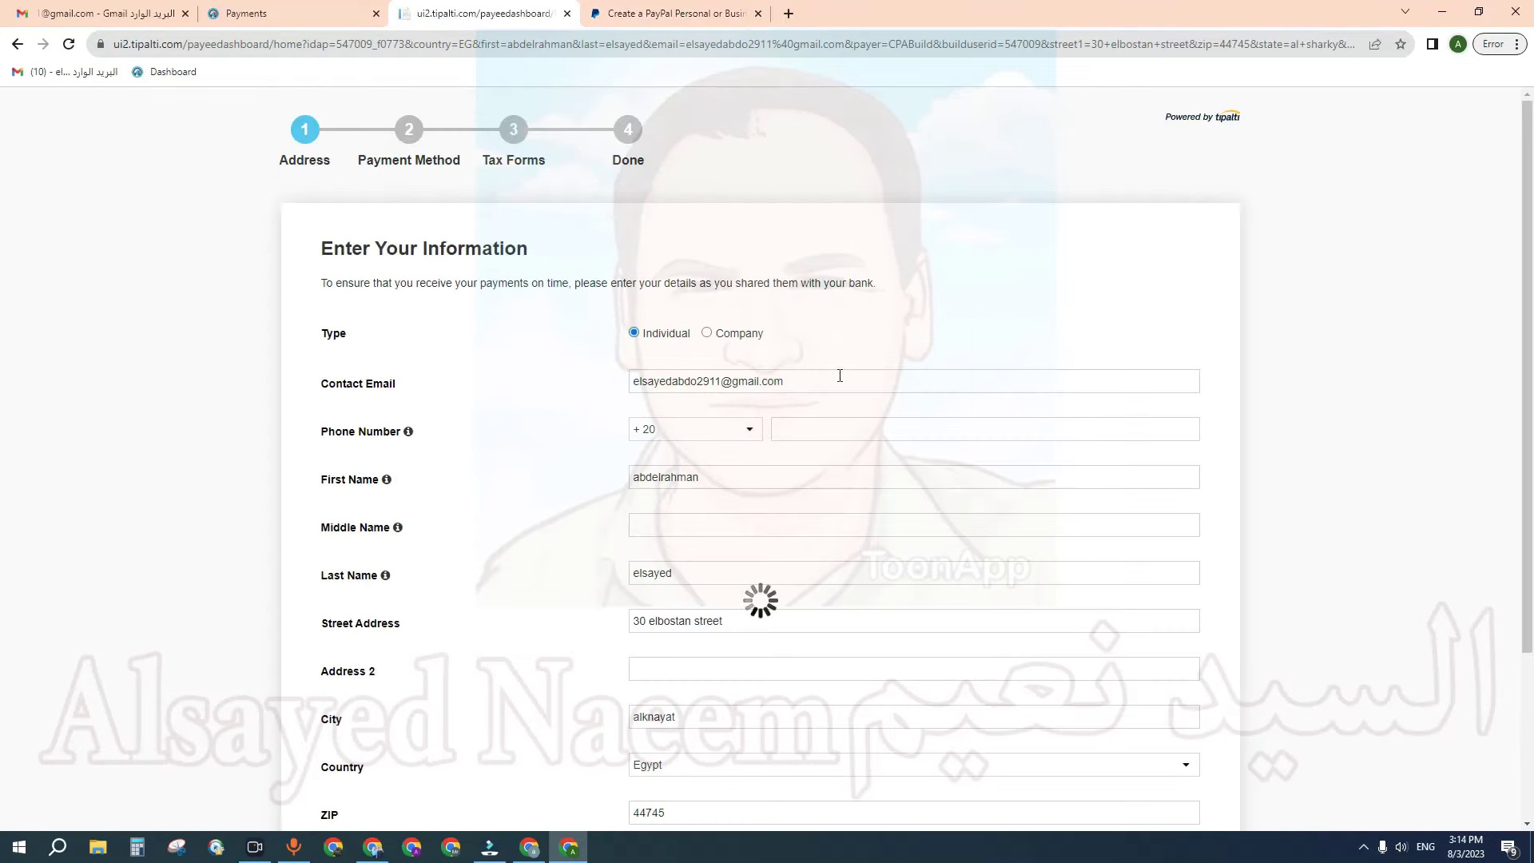
pyautogui.moveTo(839, 382); pyautogui.dragTo(632, 382)
pyautogui.rightClick(676, 381)
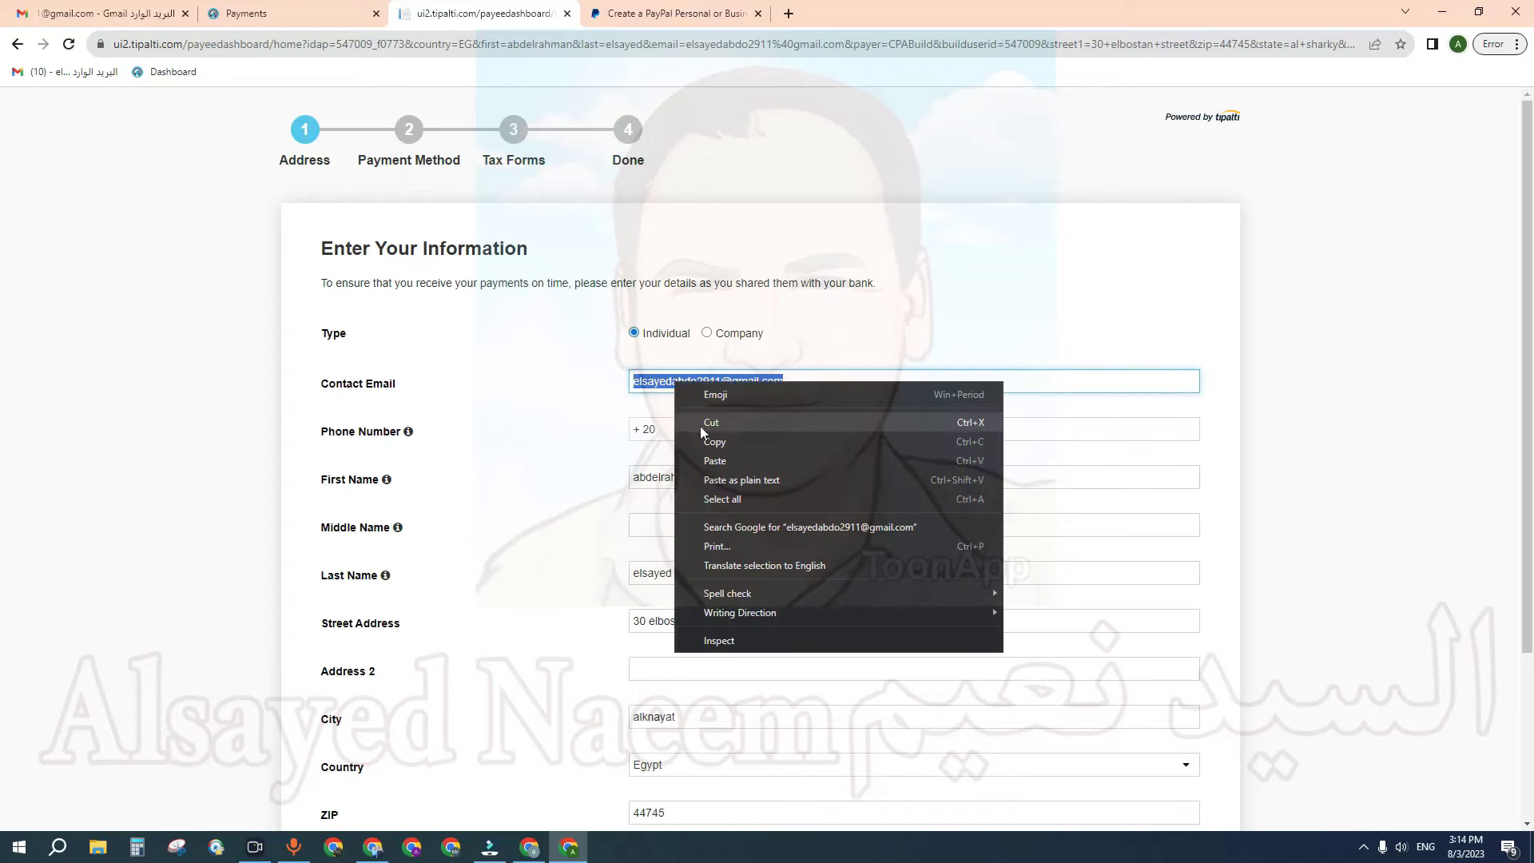
pyautogui.click(705, 441)
pyautogui.hotkey('ctrl', 'Tab')
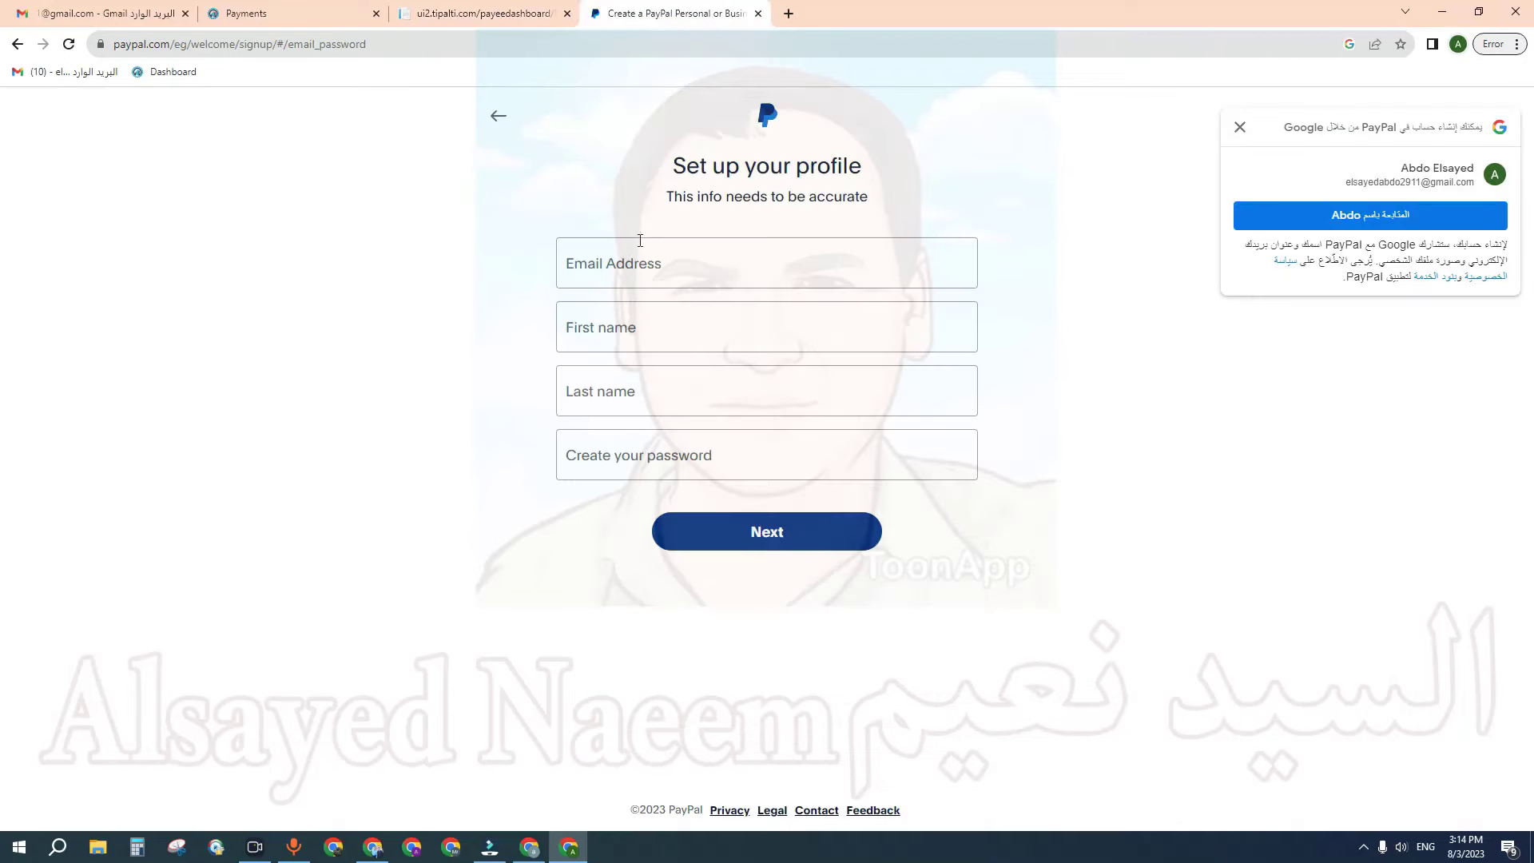
pyautogui.rightClick(643, 263)
pyautogui.click(679, 412)
# Step: Copy the first name from the Tipalti form into PayPal's first name field
pyautogui.click(501, 10)
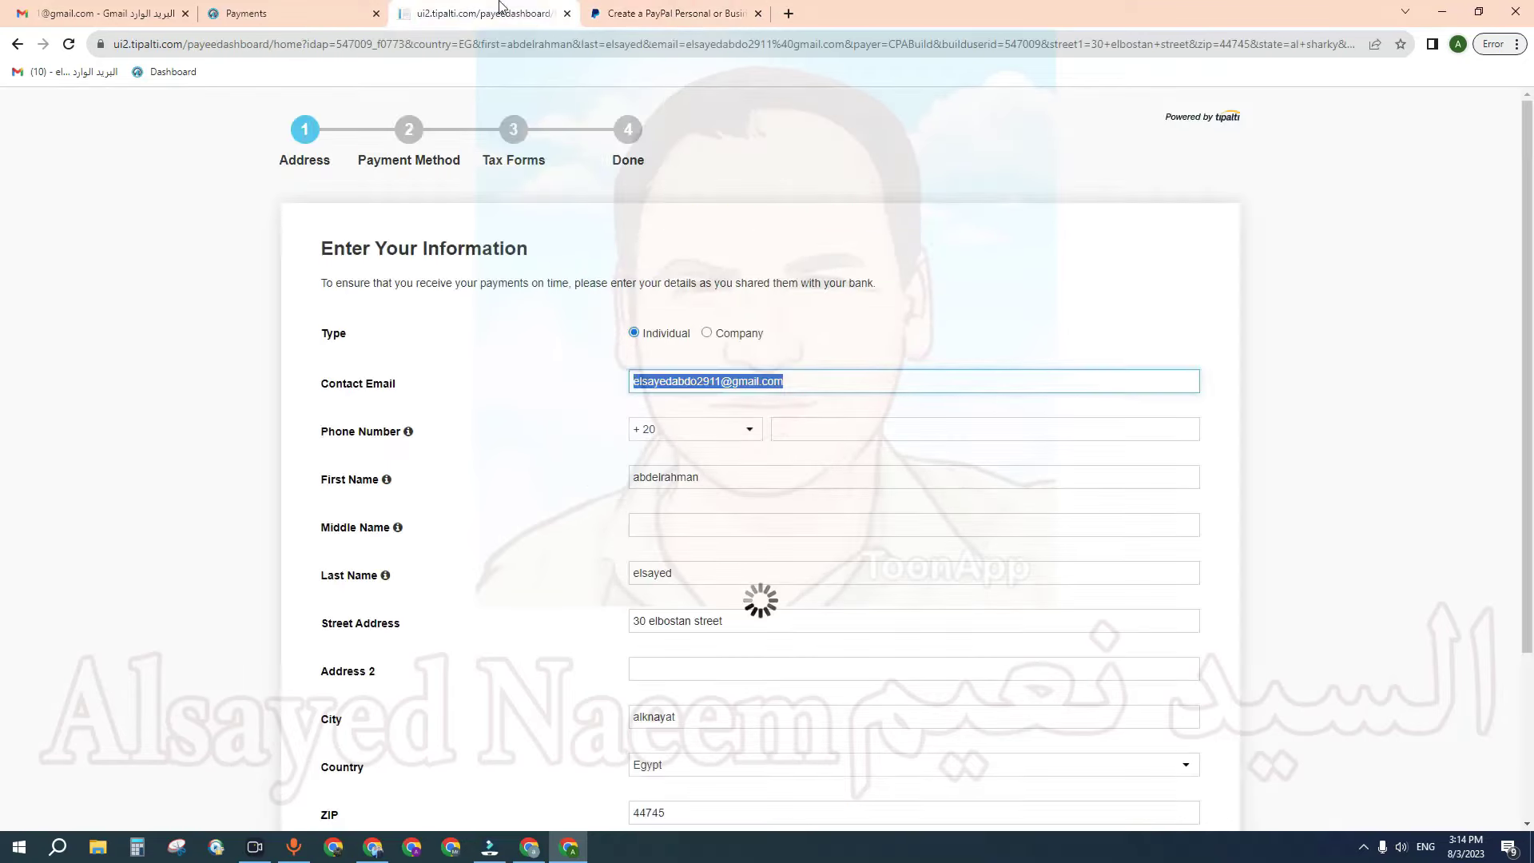
pyautogui.moveTo(720, 477); pyautogui.dragTo(603, 477)
pyautogui.rightClick(654, 465)
pyautogui.click(675, 587)
pyautogui.hotkey('ctrl', 'Tab')
pyautogui.rightClick(626, 351)
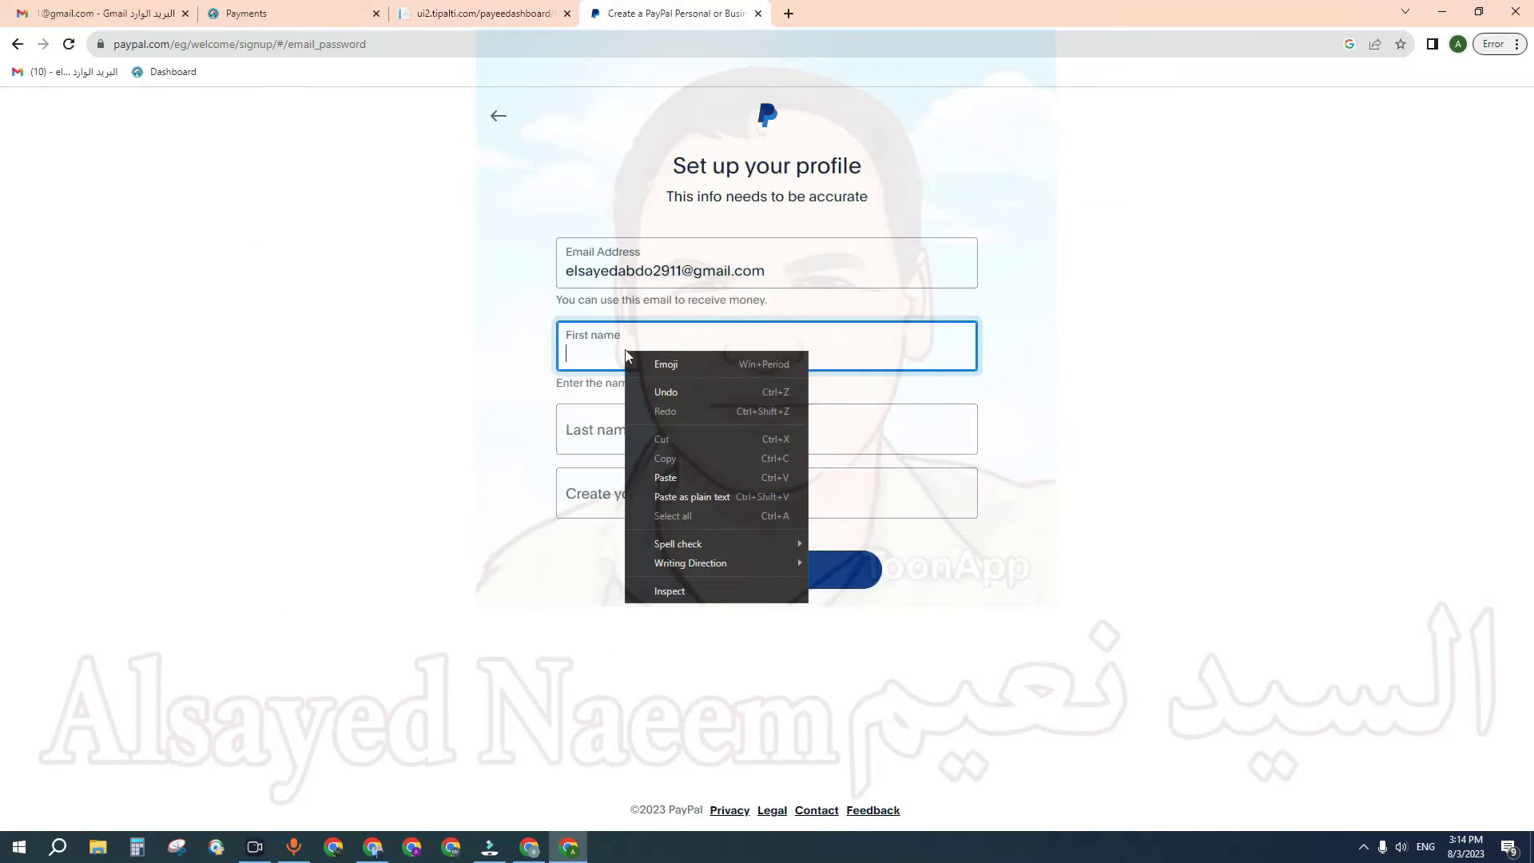
pyautogui.click(664, 477)
# Step: Copy the last name into PayPal, accept Chrome's suggested password, and submit the profile
pyautogui.hotkey('ctrl', 'shift', 'Tab')
pyautogui.click(676, 522)
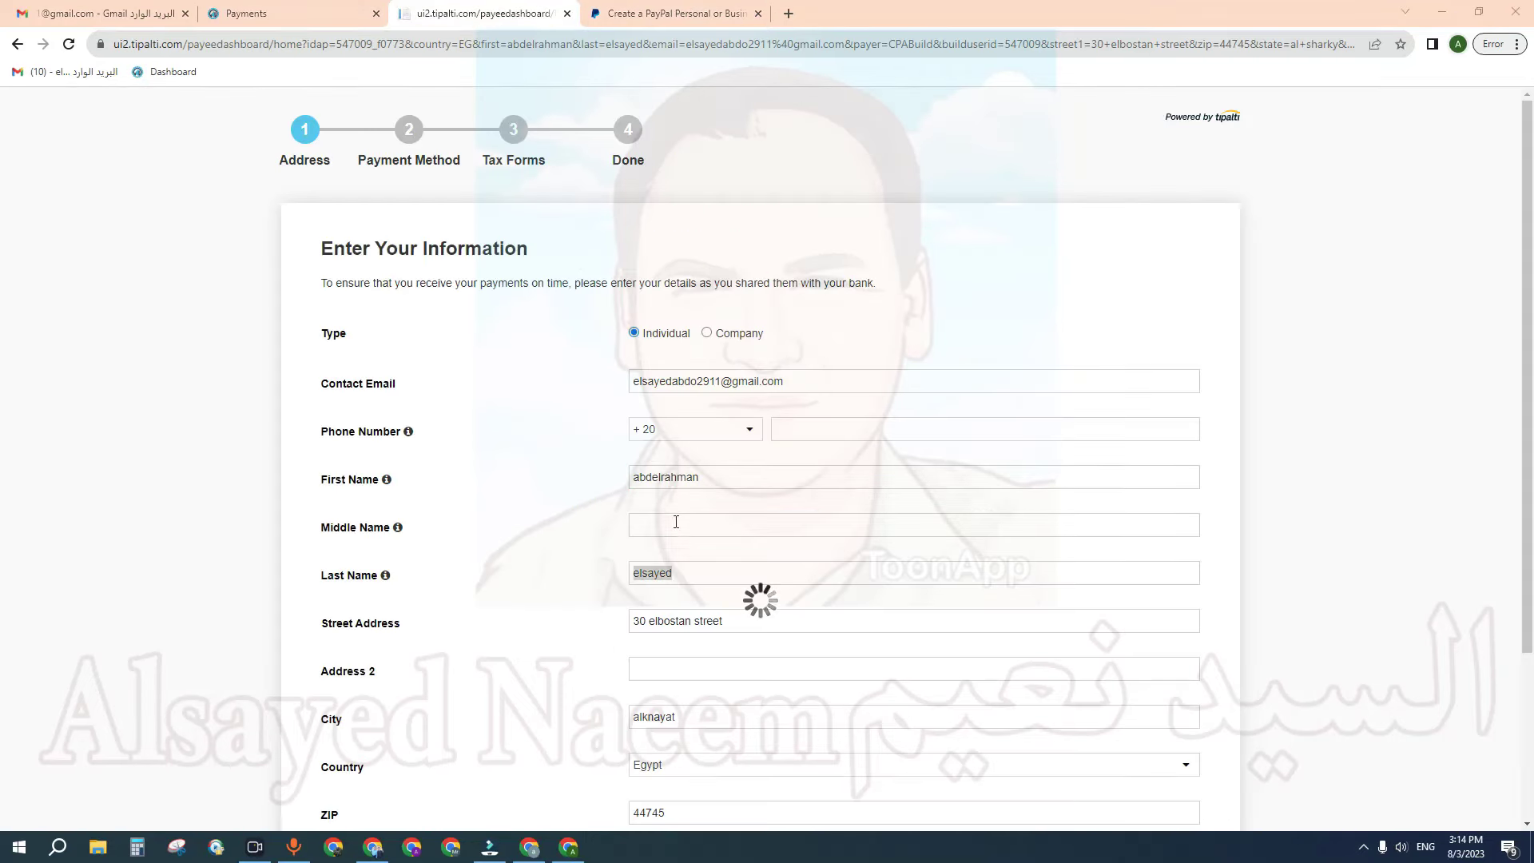
pyautogui.hotkey('ctrl', 'Tab')
pyautogui.rightClick(583, 427)
pyautogui.click(631, 573)
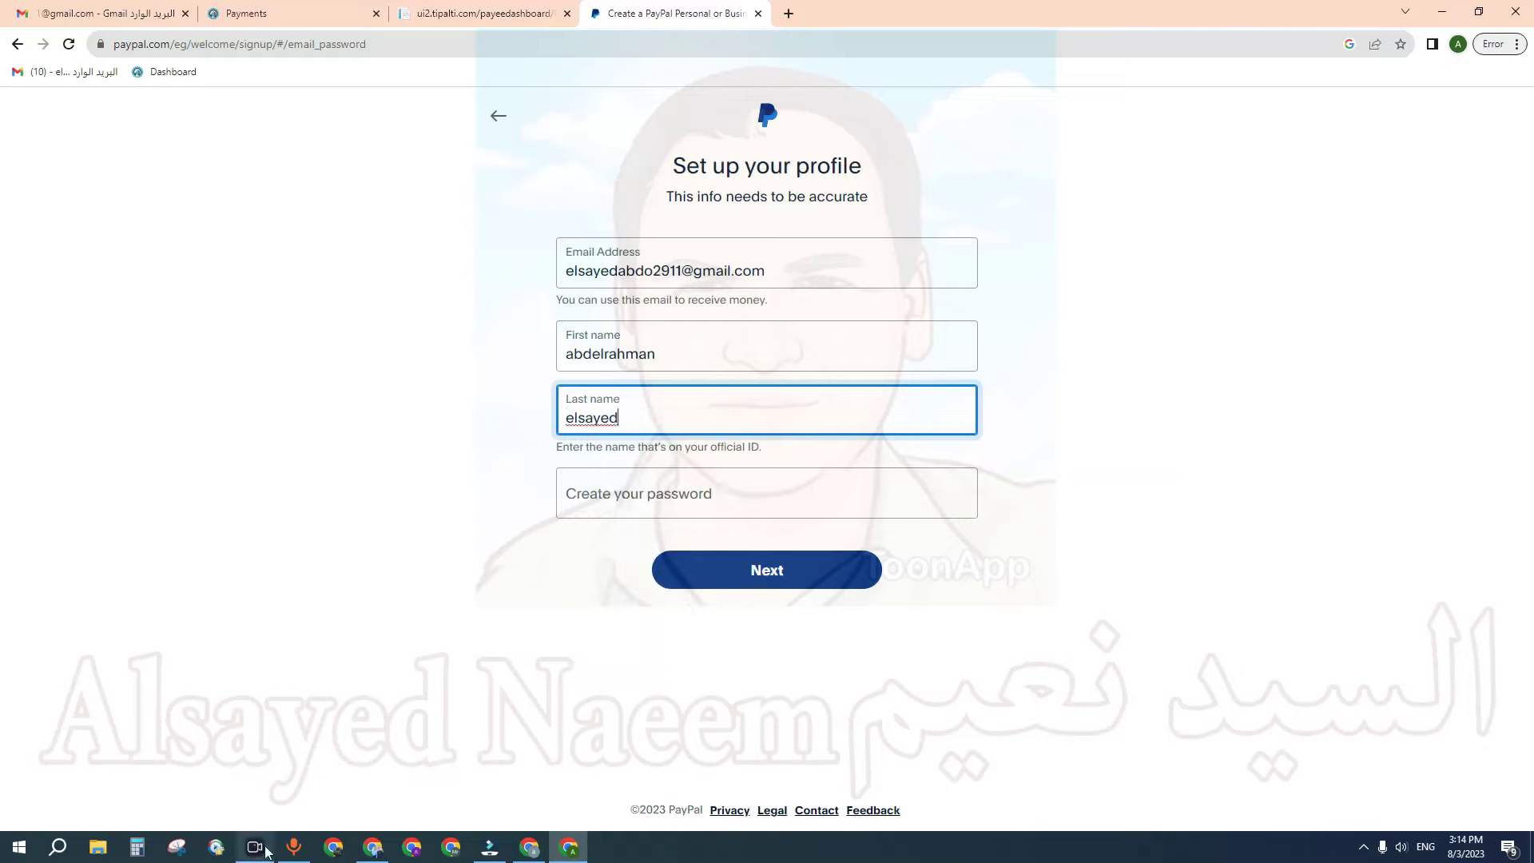
pyautogui.click(714, 496)
pyautogui.click(759, 523)
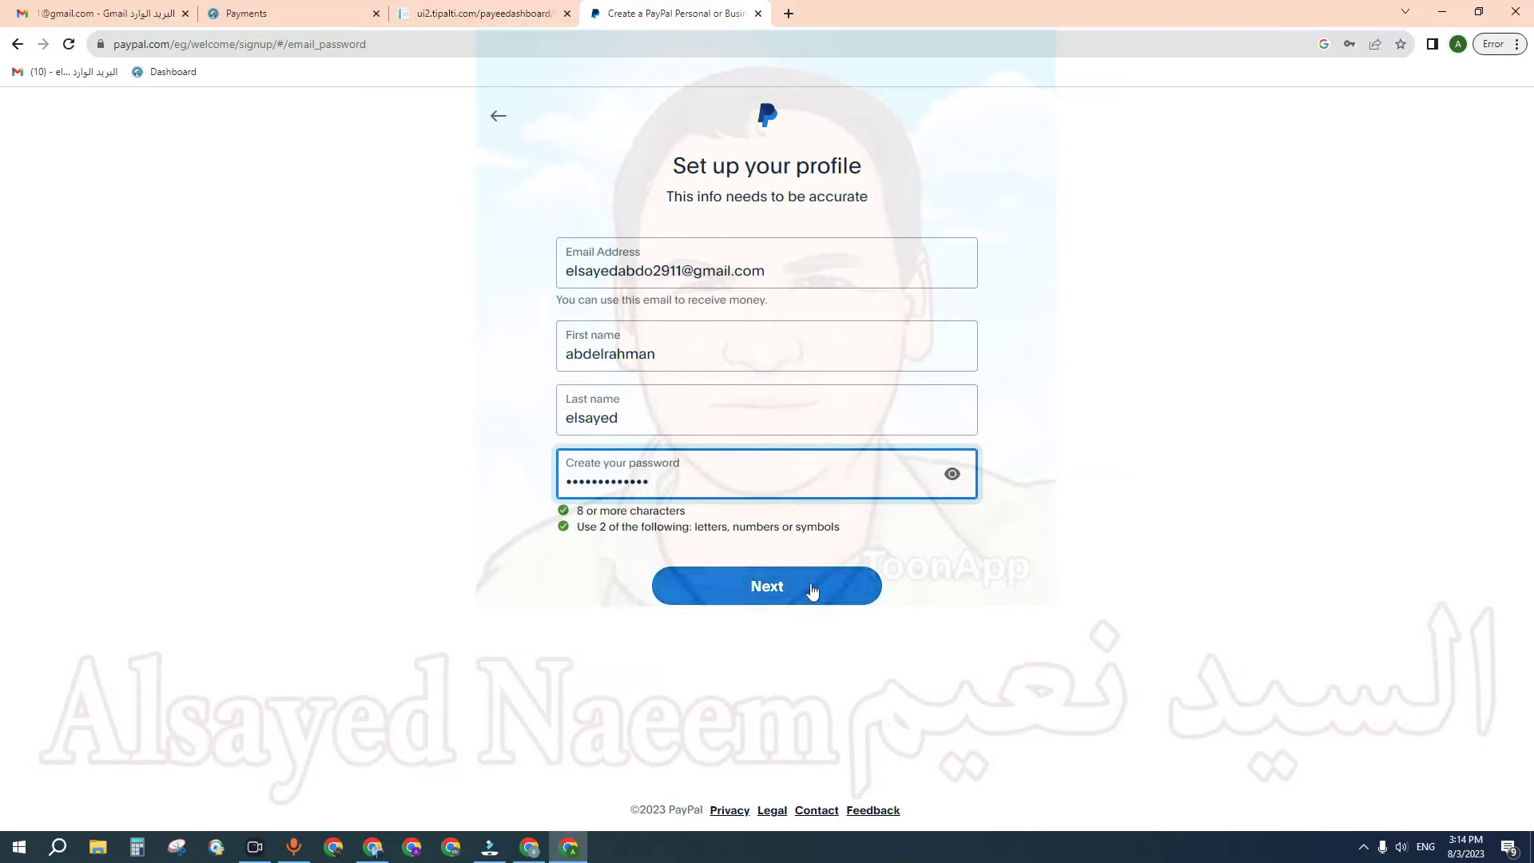
pyautogui.click(813, 591)
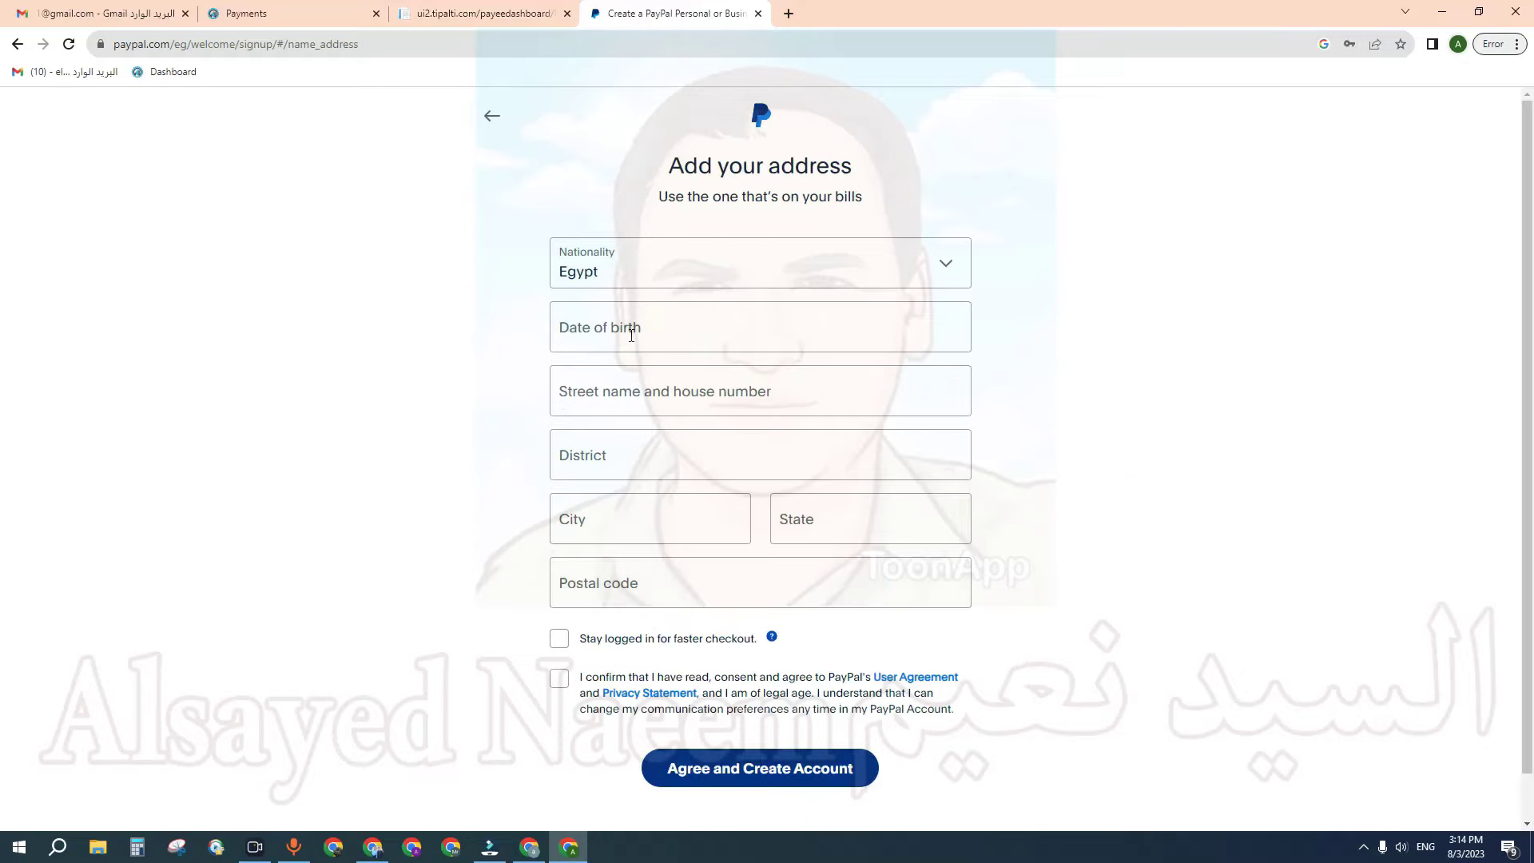
# Step: Enter the date of birth and copy the Tipalti street address into PayPal's street field
pyautogui.click(632, 336)
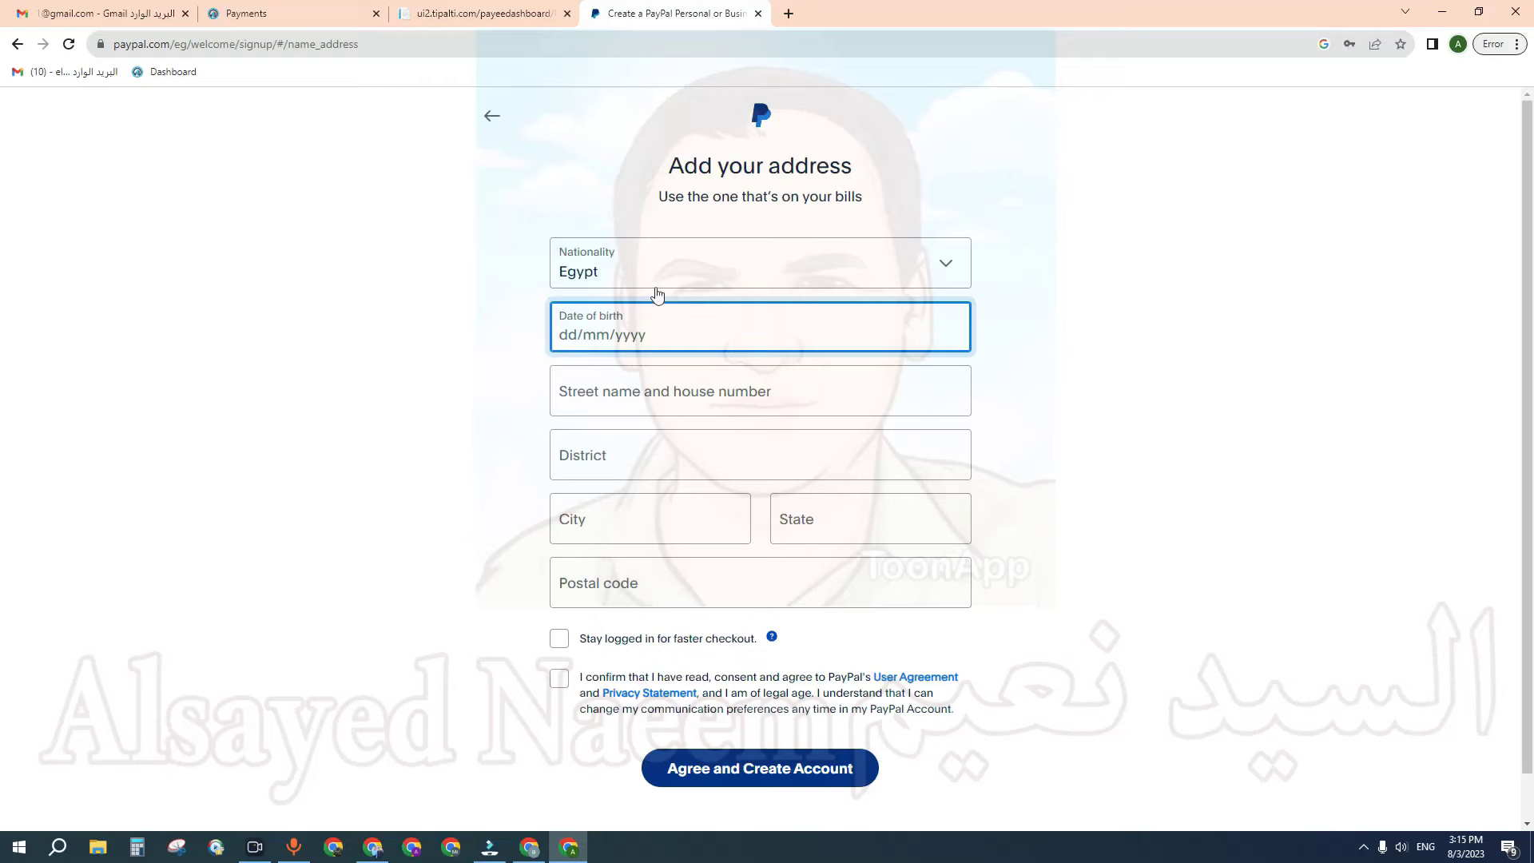
pyautogui.write('1507')
pyautogui.hotkey('ctrl', 'shift', 'Tab')
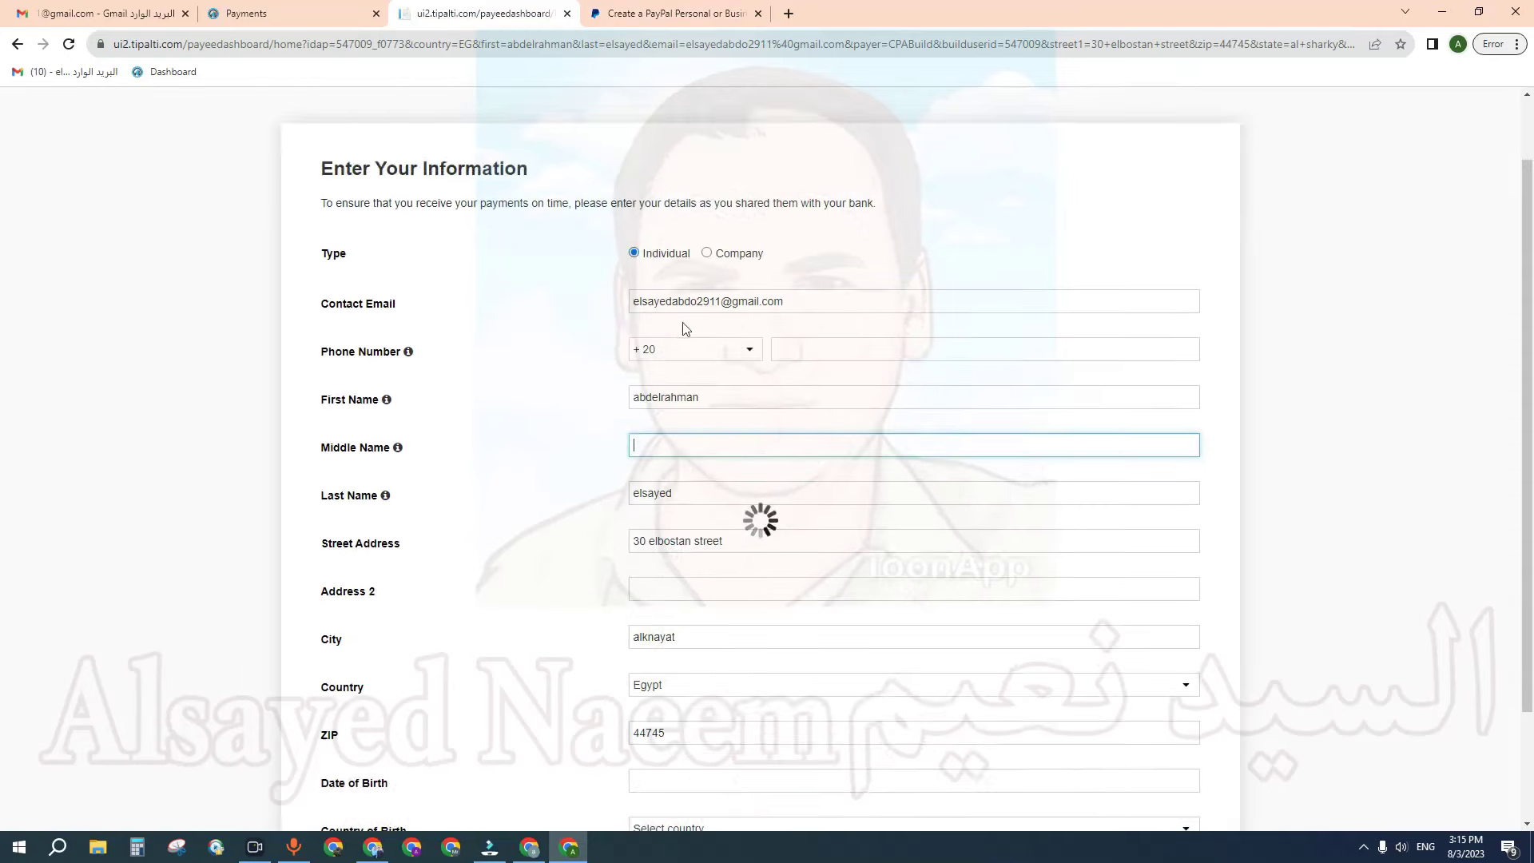
pyautogui.click(680, 461)
pyautogui.hotkey('ctrl', 'a')
pyautogui.rightClick(680, 451)
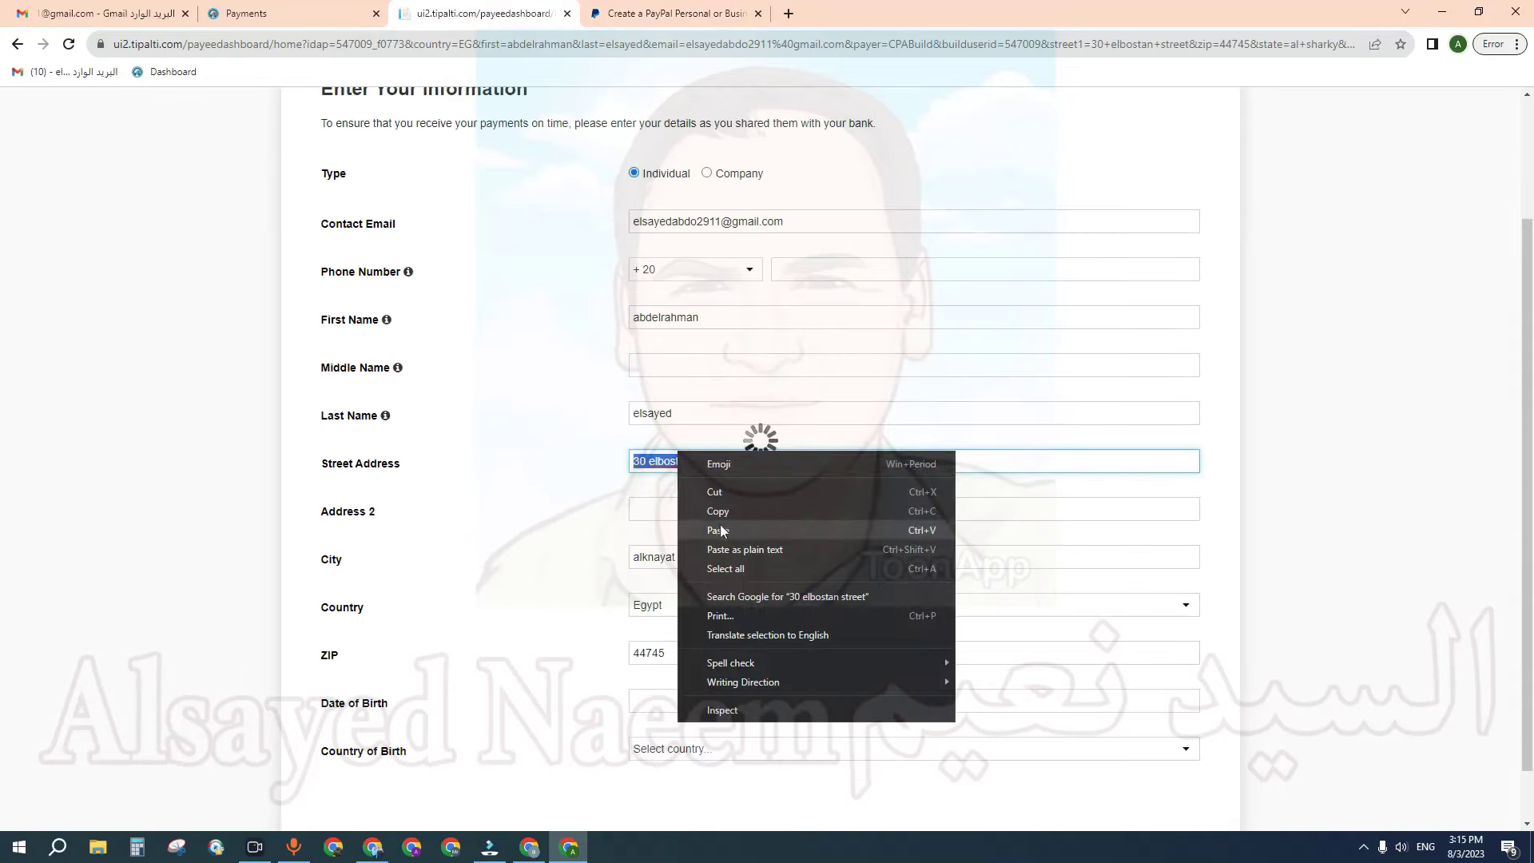
pyautogui.click(719, 507)
pyautogui.click(680, 19)
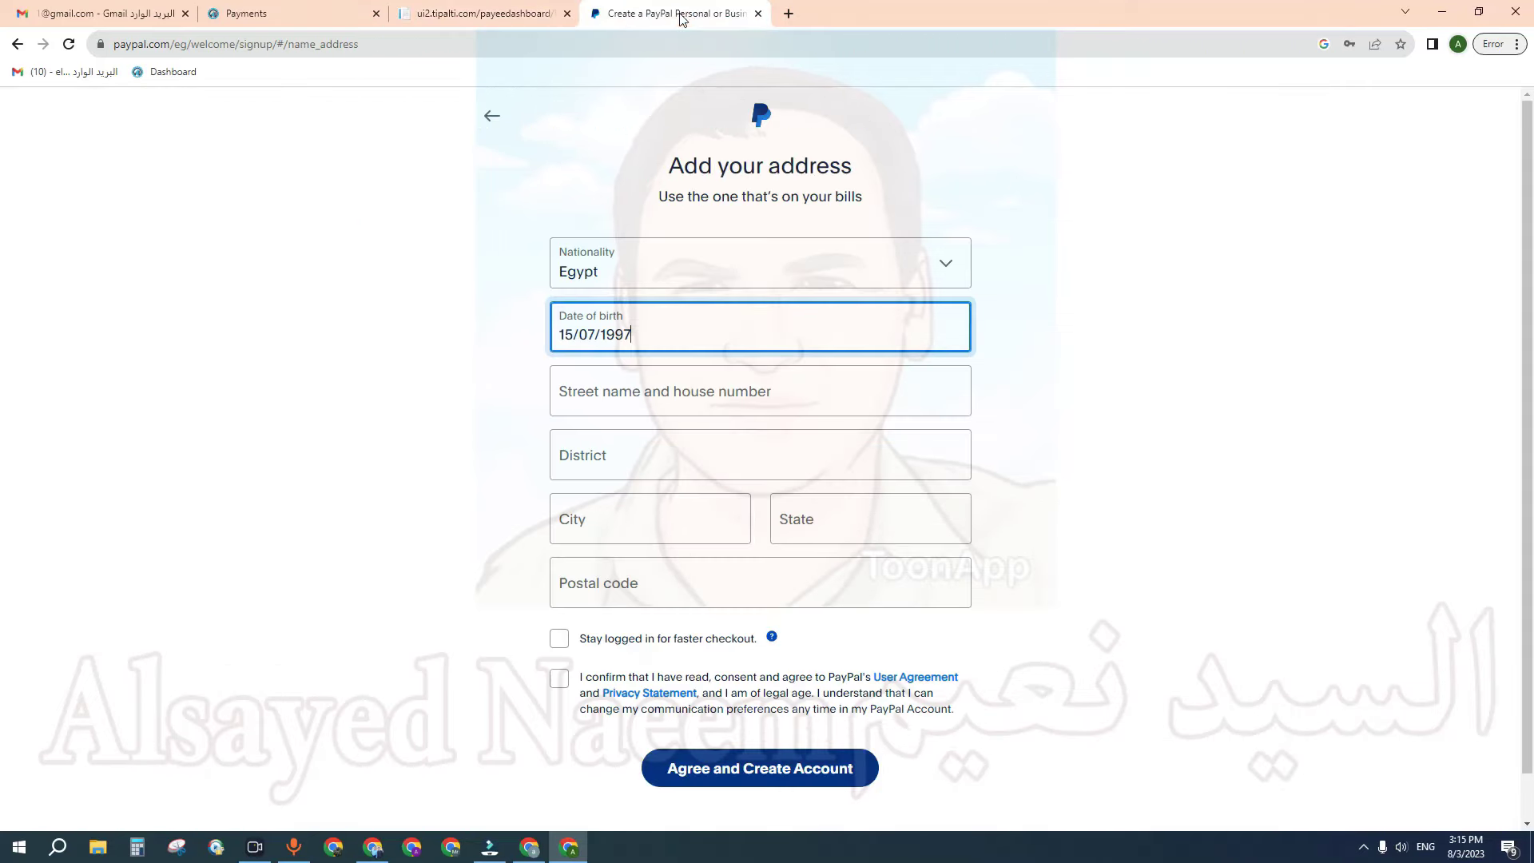
pyautogui.click(626, 405)
pyautogui.rightClick(625, 405)
pyautogui.click(625, 519)
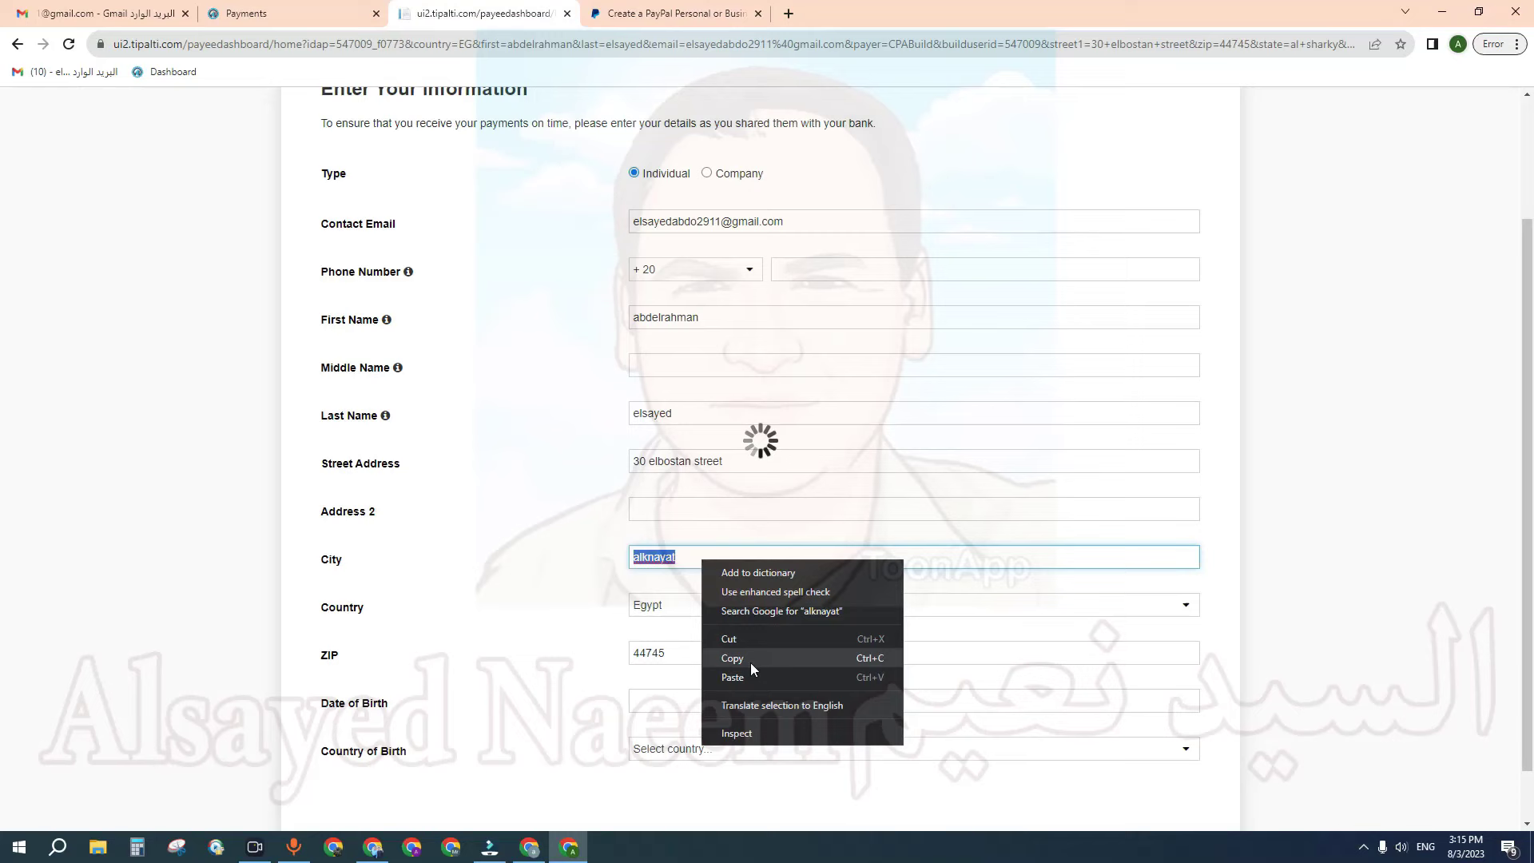
# Step: Fill city, state and postal code, accept the suggested address, and create the account
pyautogui.click(750, 662)
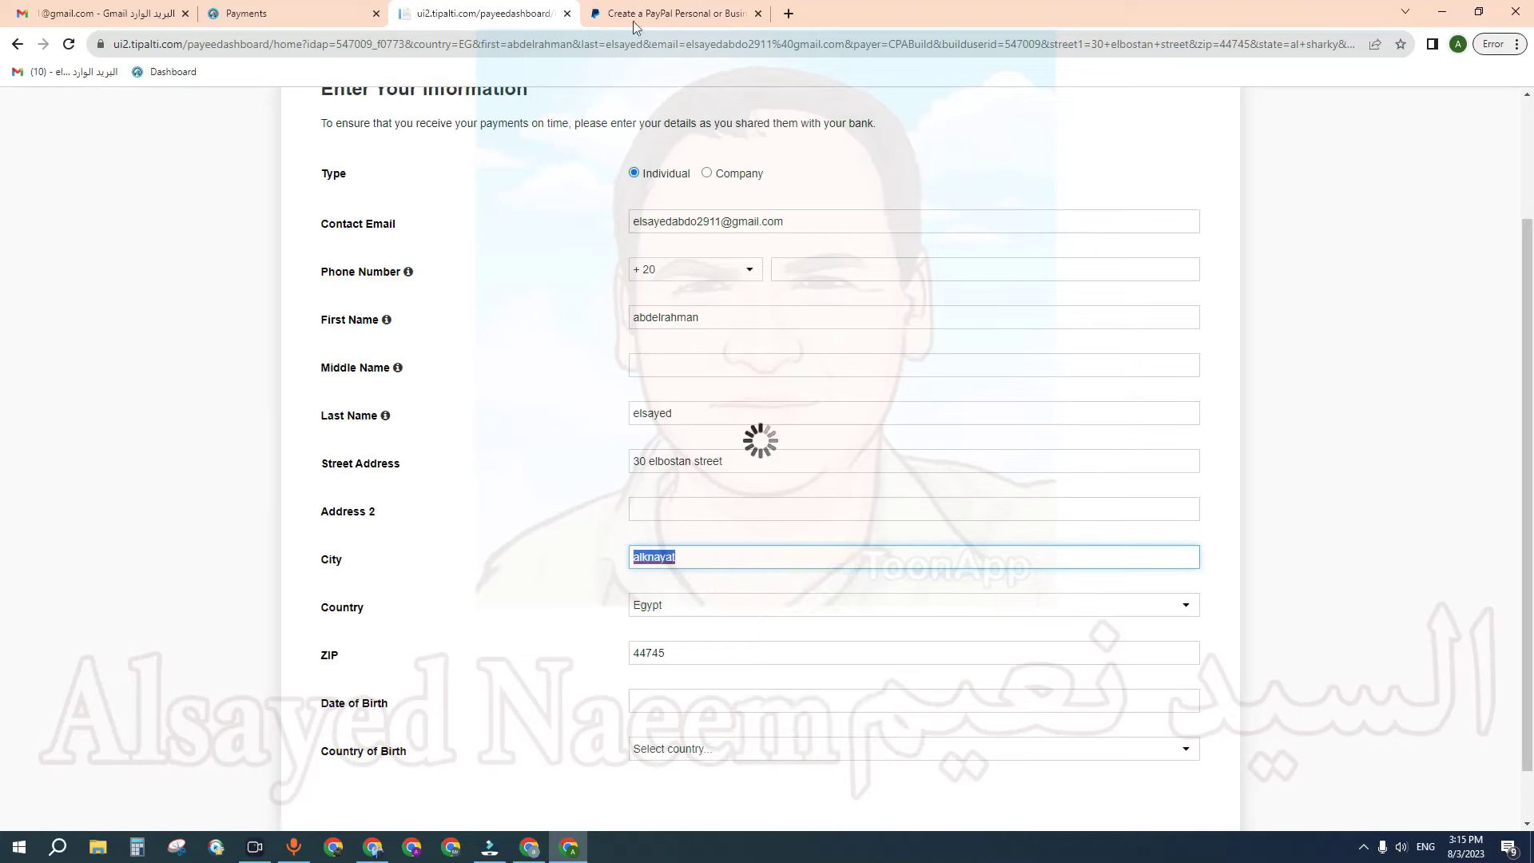
pyautogui.click(832, 525)
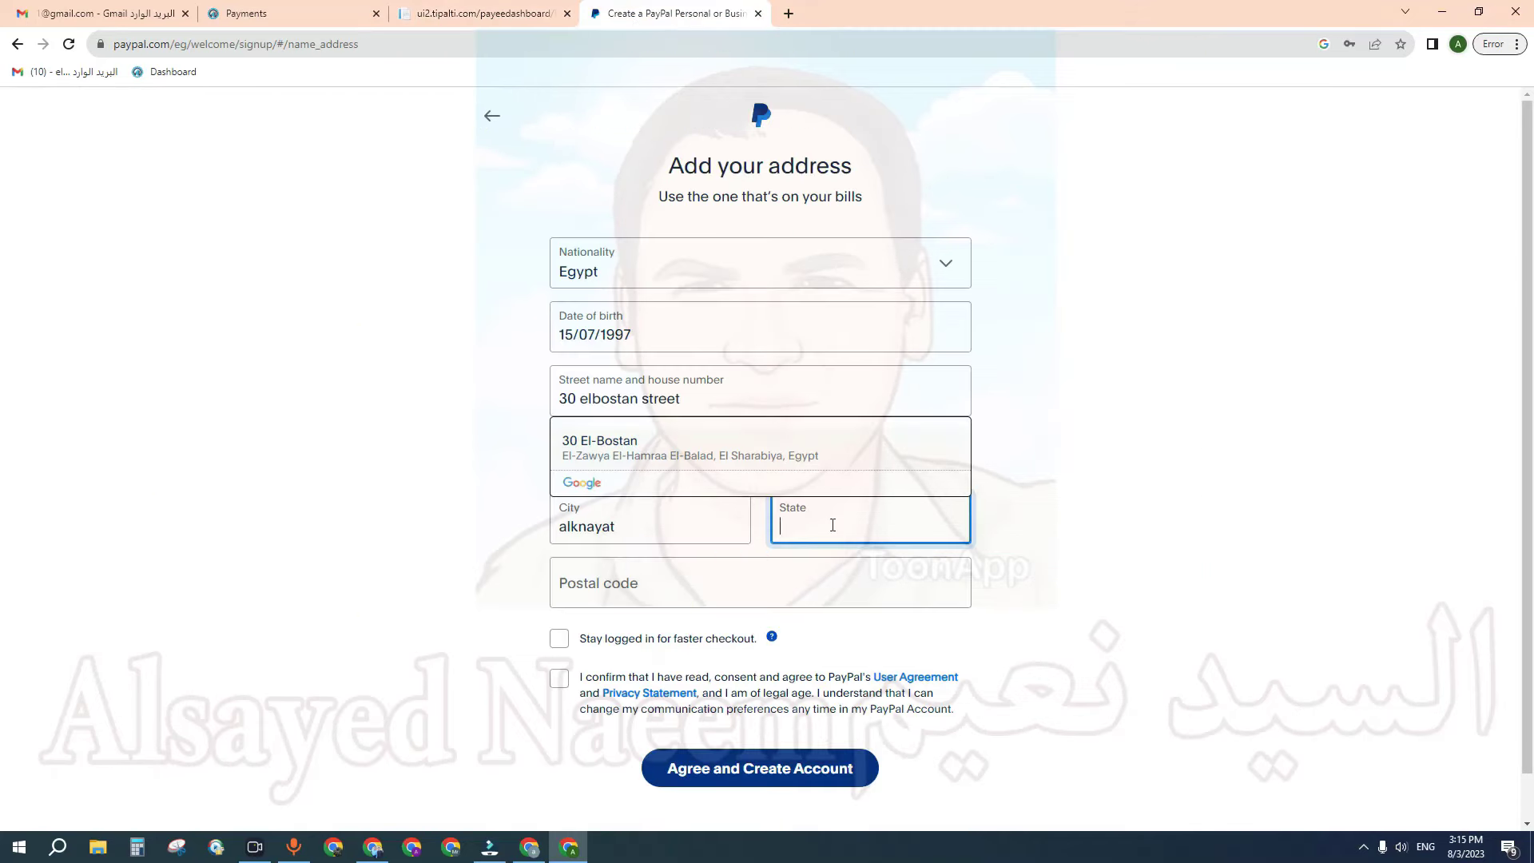
pyautogui.hotkey('ctrl', 'v')
pyautogui.click(650, 580)
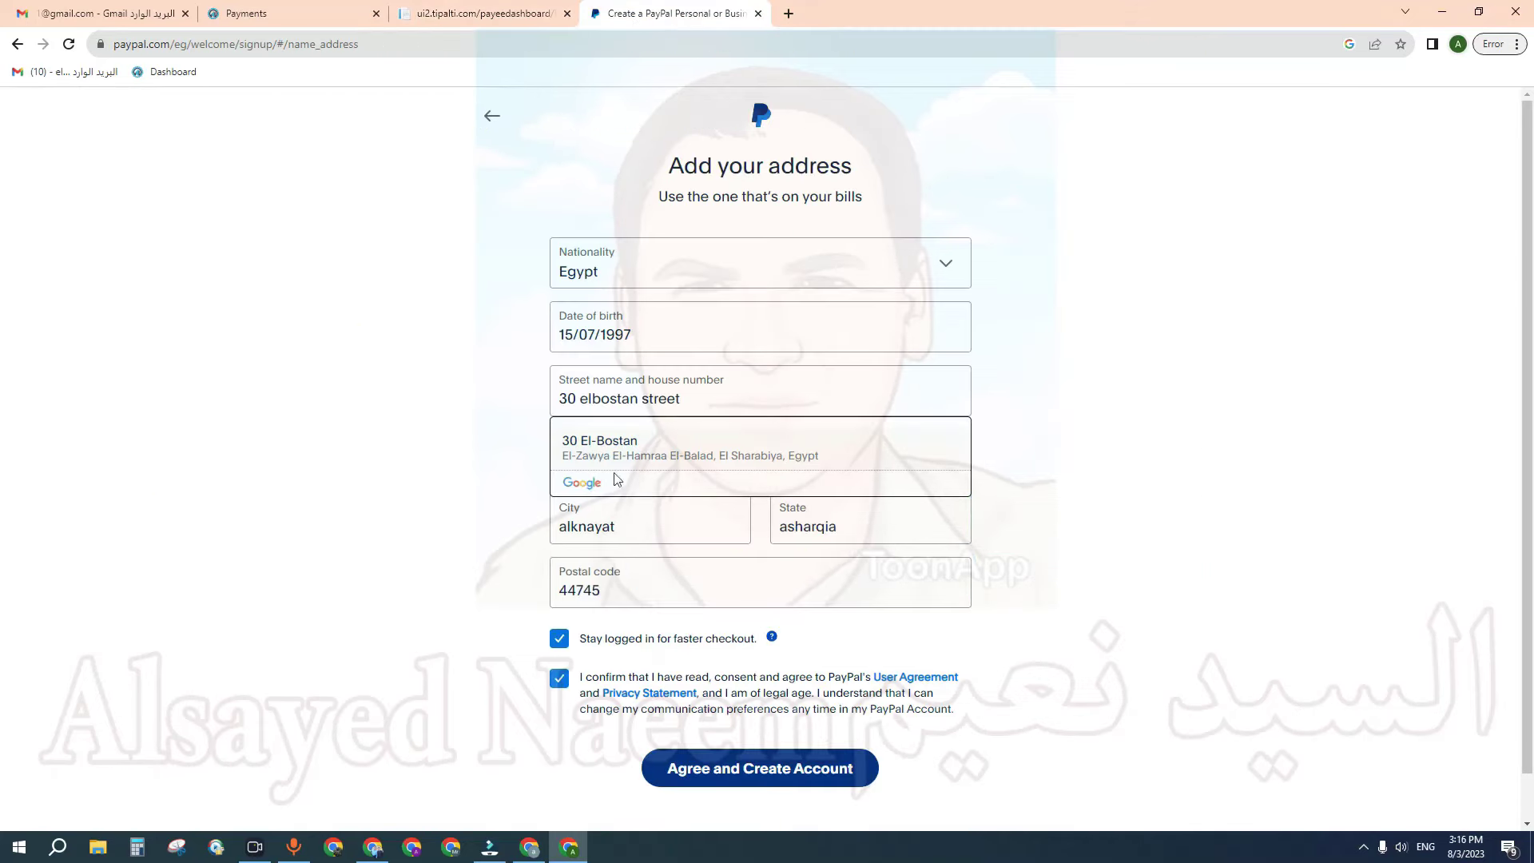
pyautogui.click(626, 443)
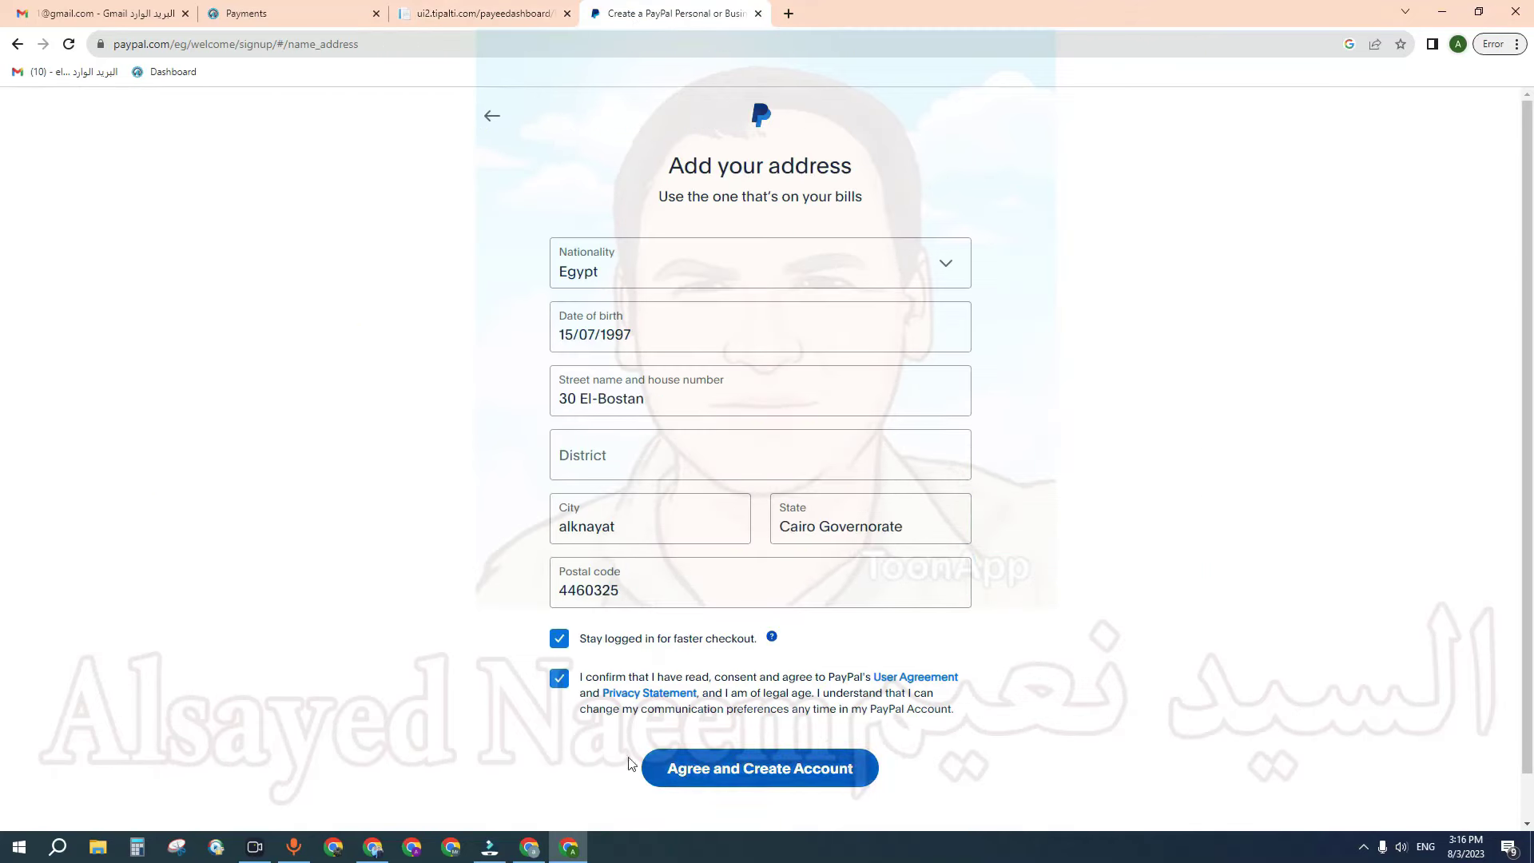
pyautogui.click(692, 775)
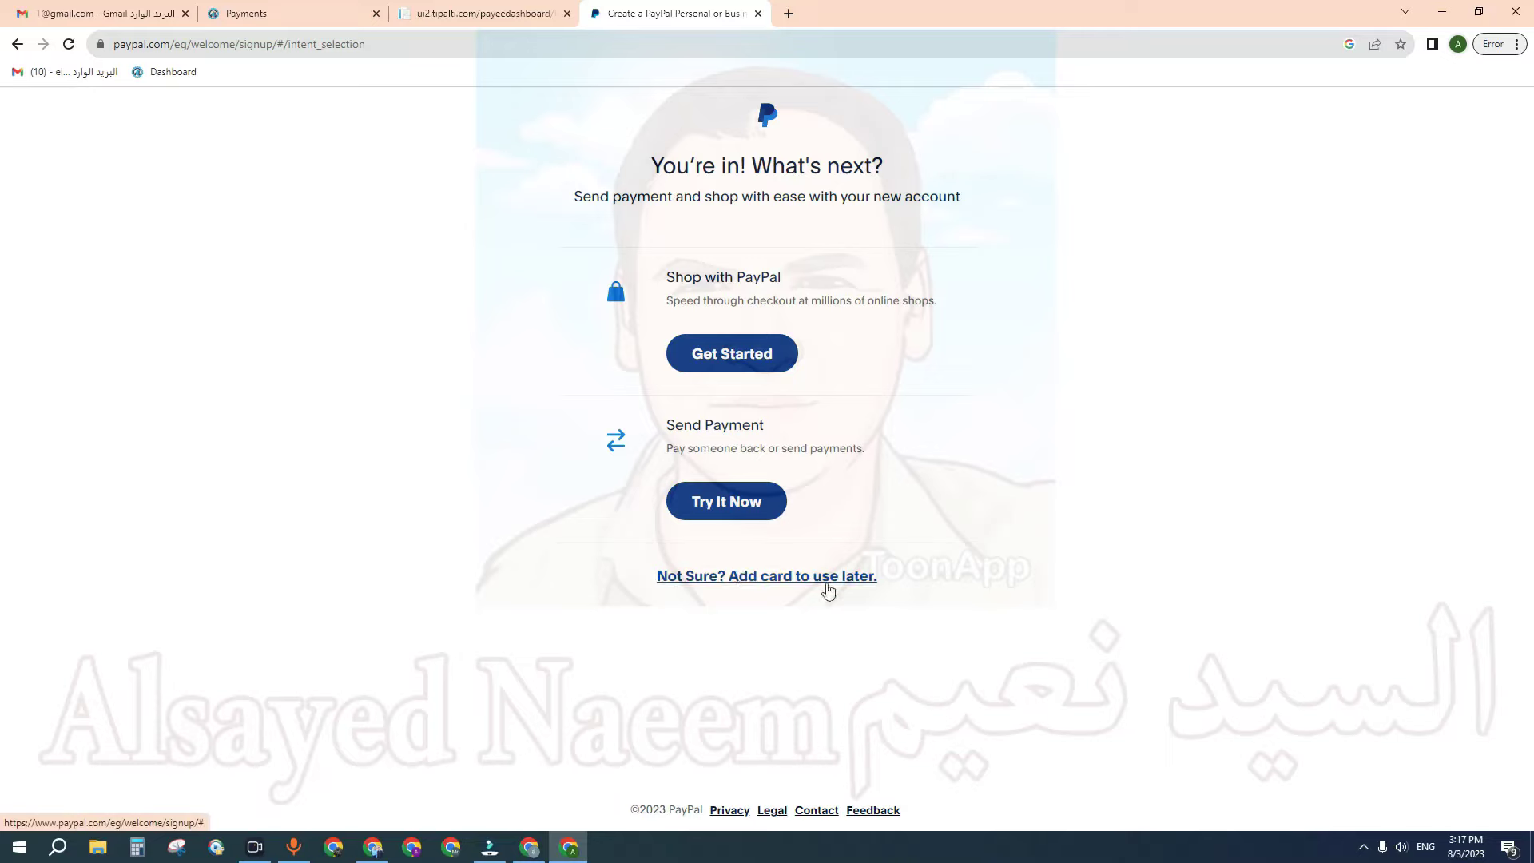
# Step: Dismiss the password prompt, skip adding a card, and go to the new PayPal account
pyautogui.click(827, 586)
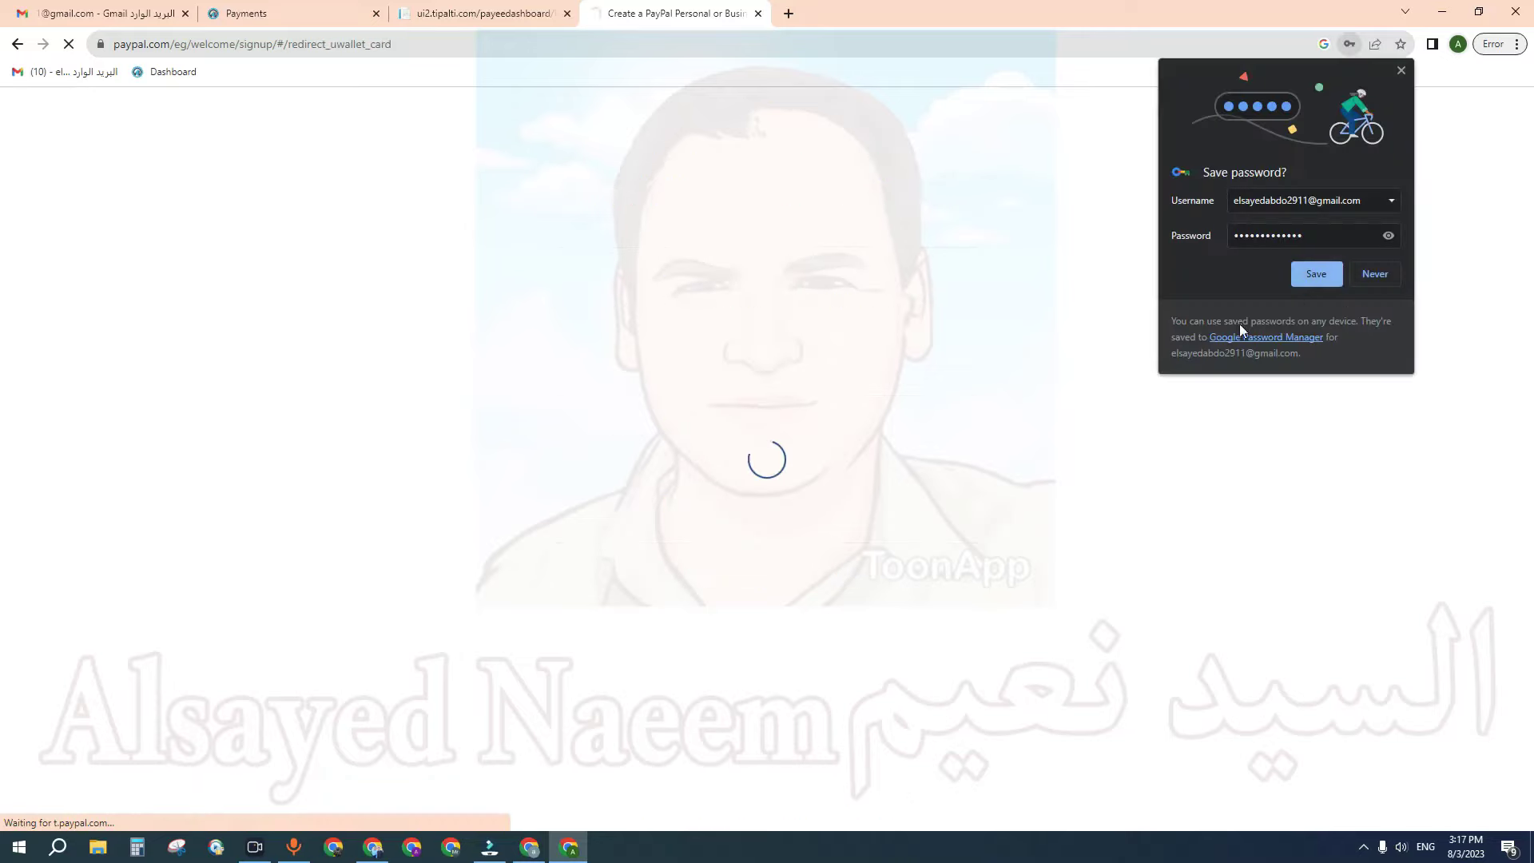
pyautogui.click(230, 46)
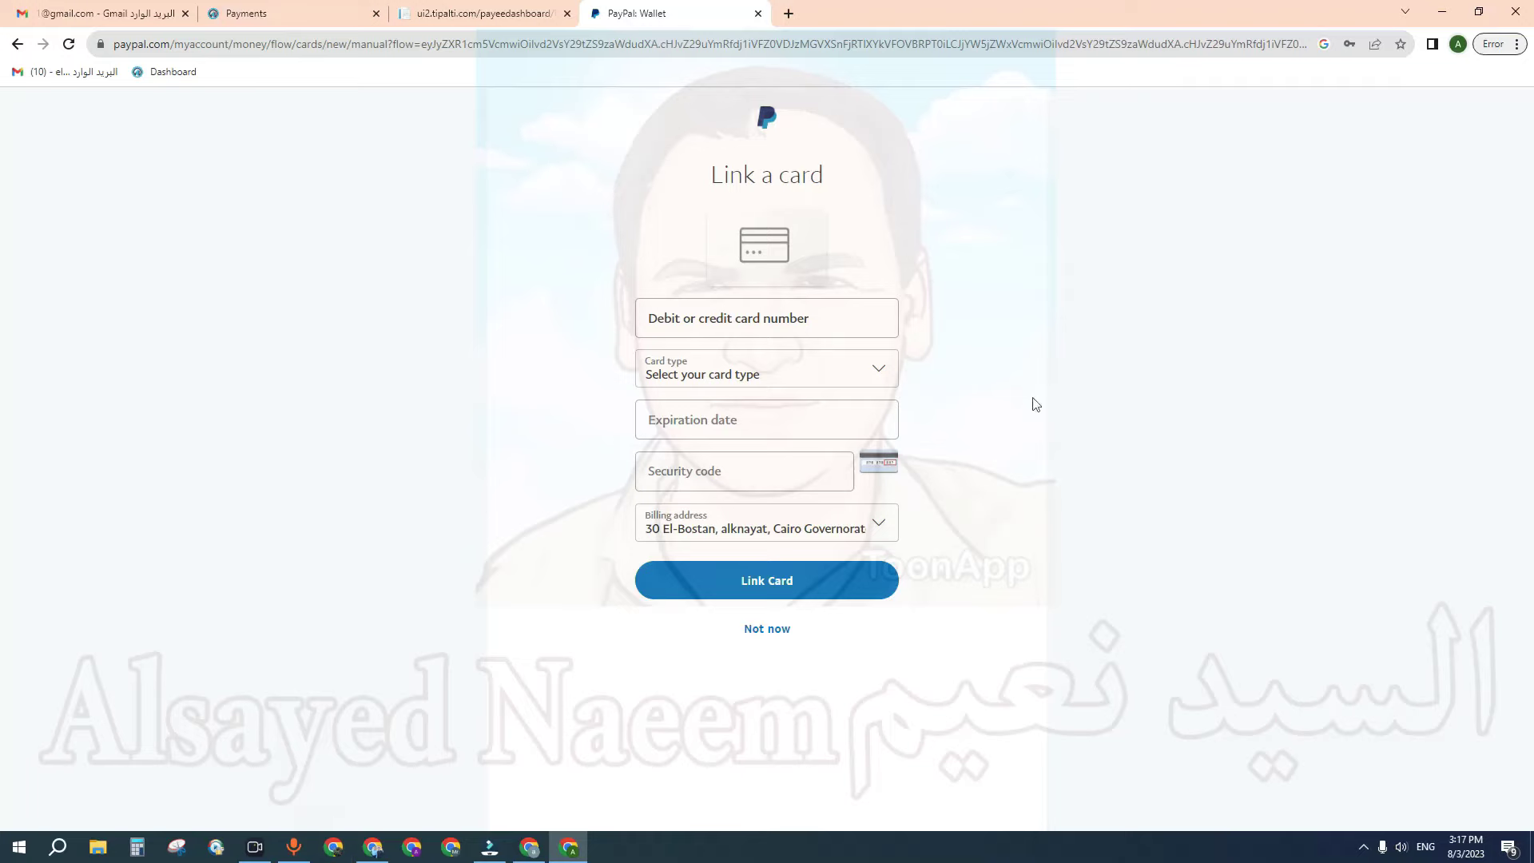
pyautogui.click(767, 629)
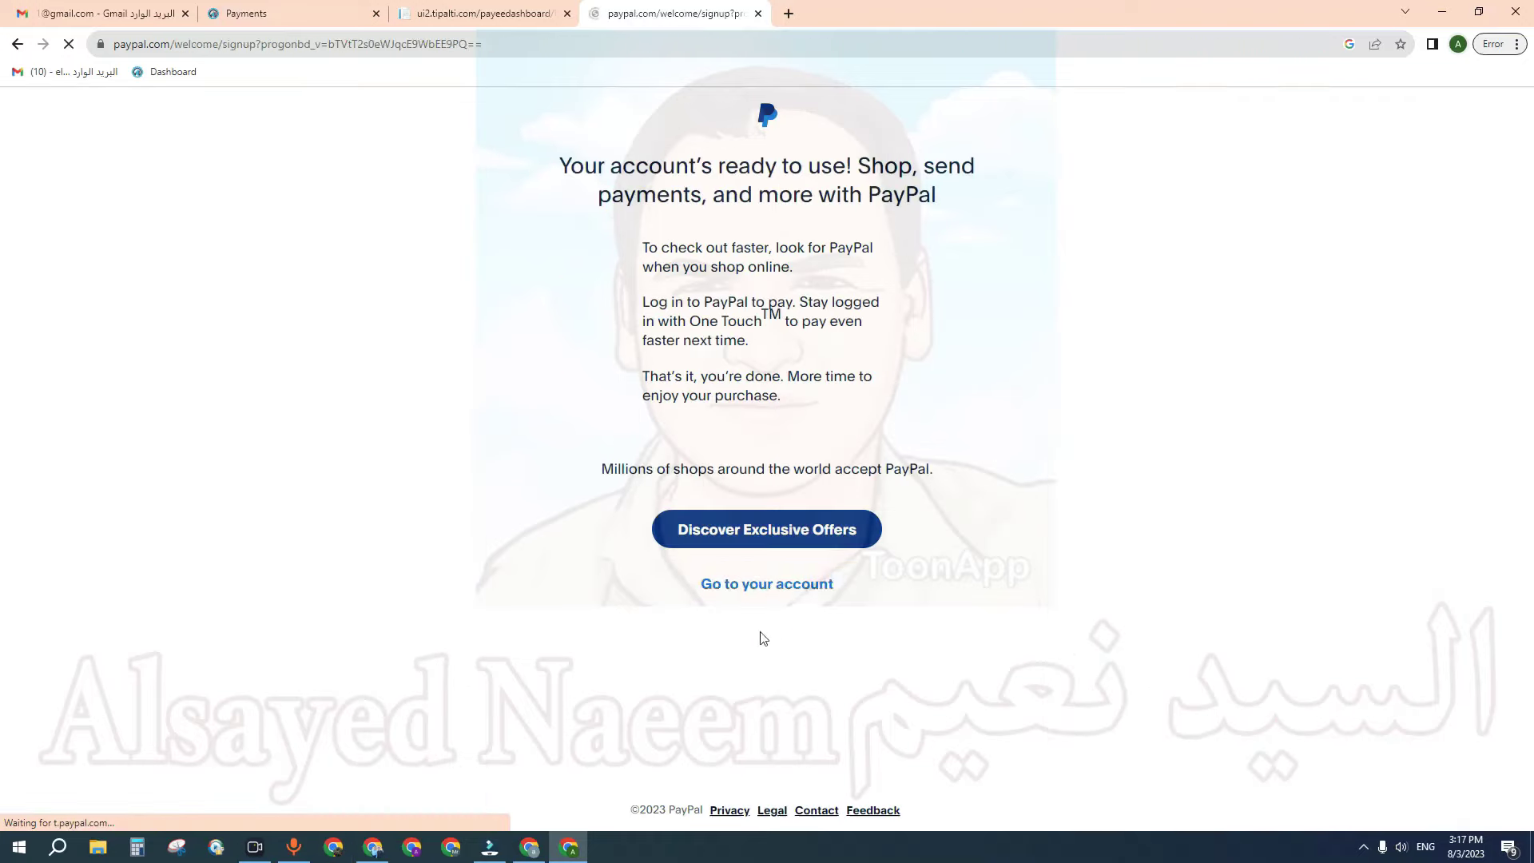
pyautogui.click(767, 584)
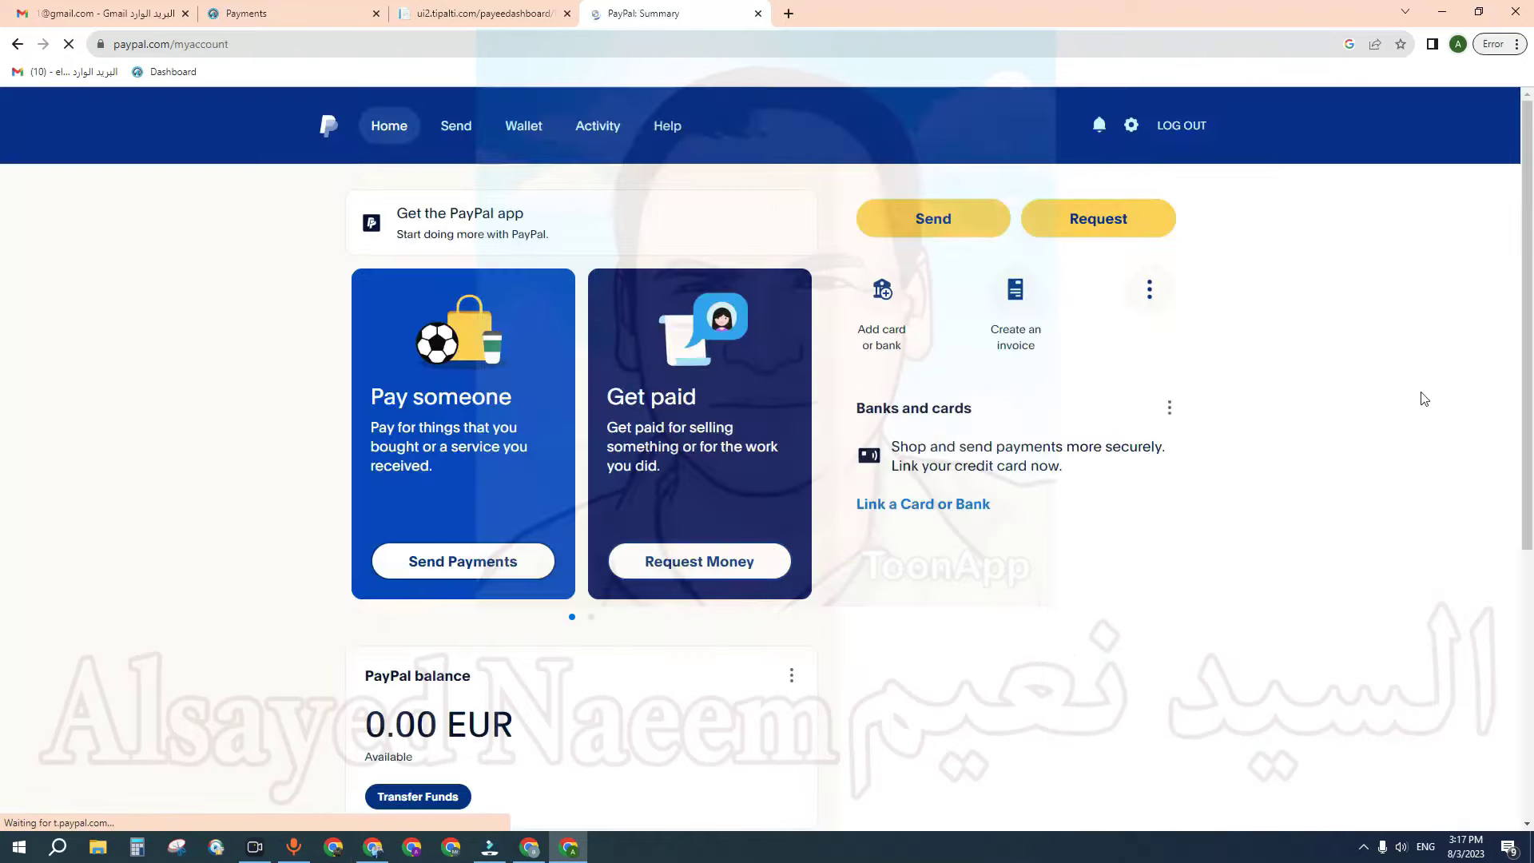
pyautogui.scroll(-5, 1110, 346)
pyautogui.scroll(5, 1088, 359)
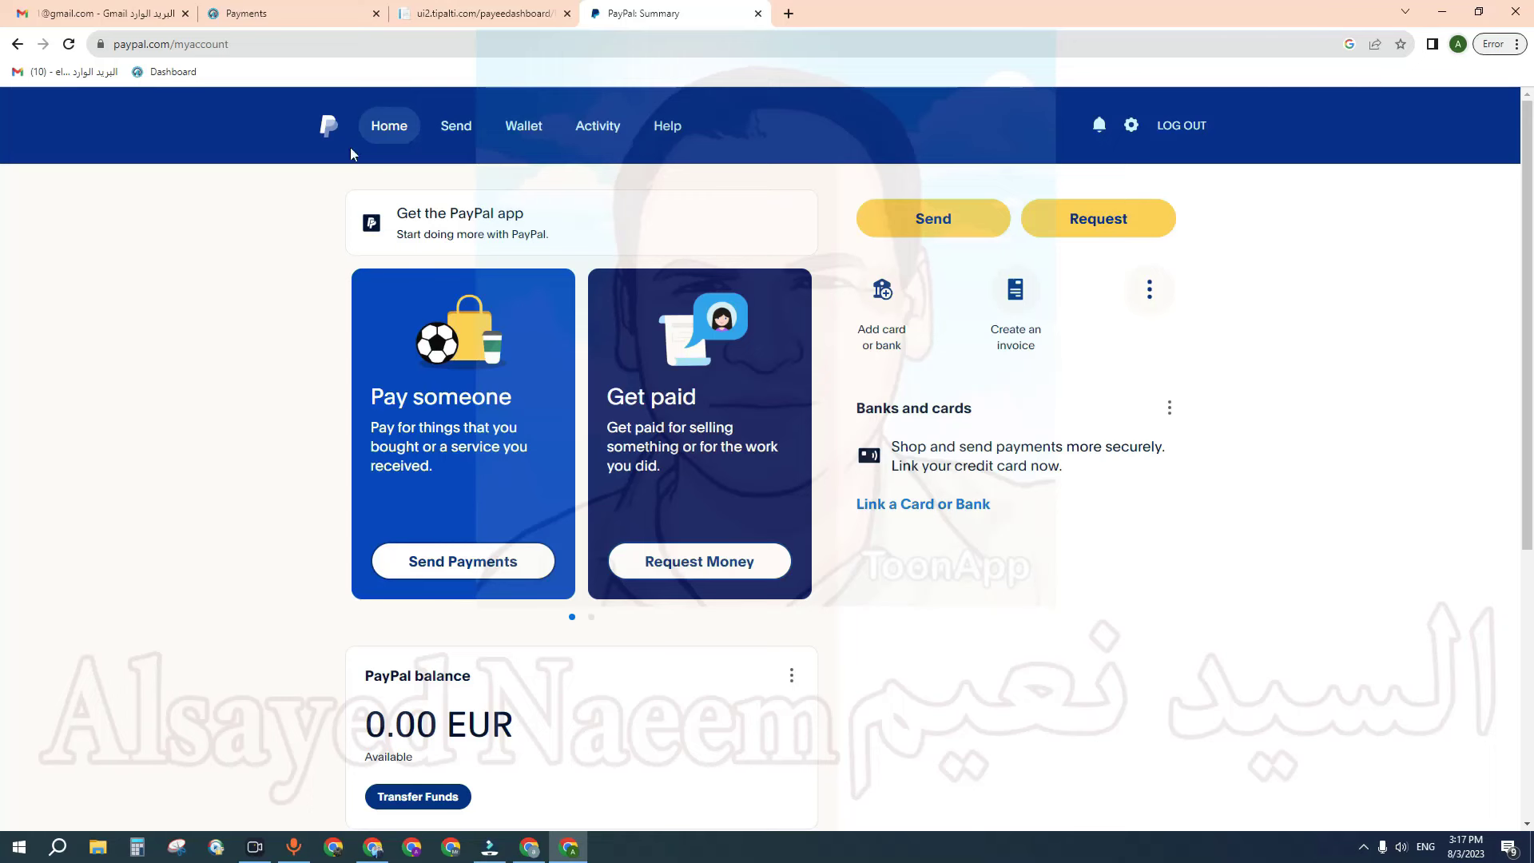
# Step: In Gmail, open PayPal's message and follow its Confirm My Email Address link
pyautogui.click(120, 14)
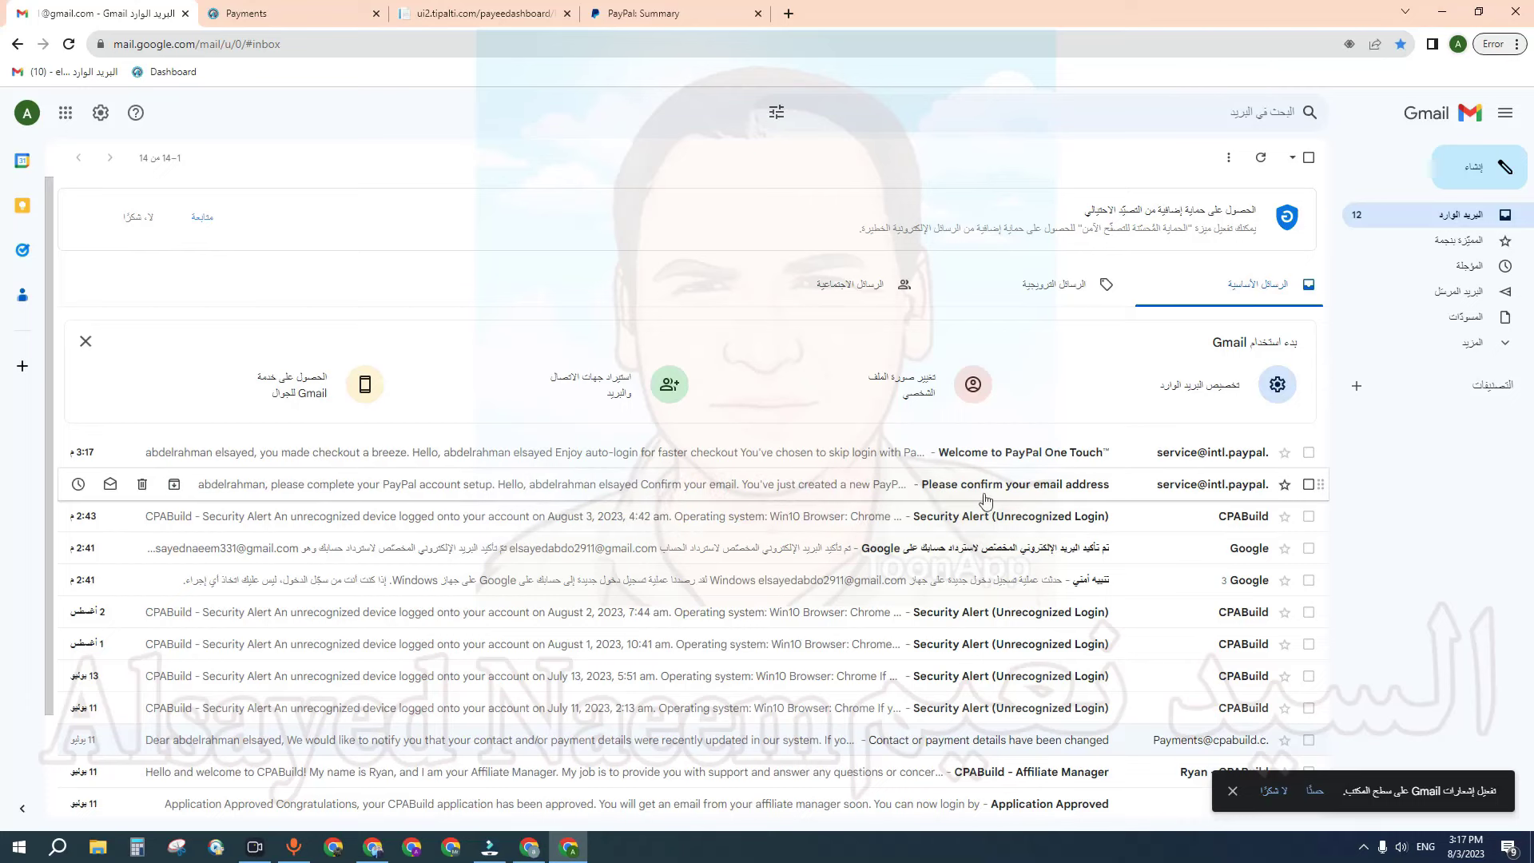
pyautogui.click(1069, 493)
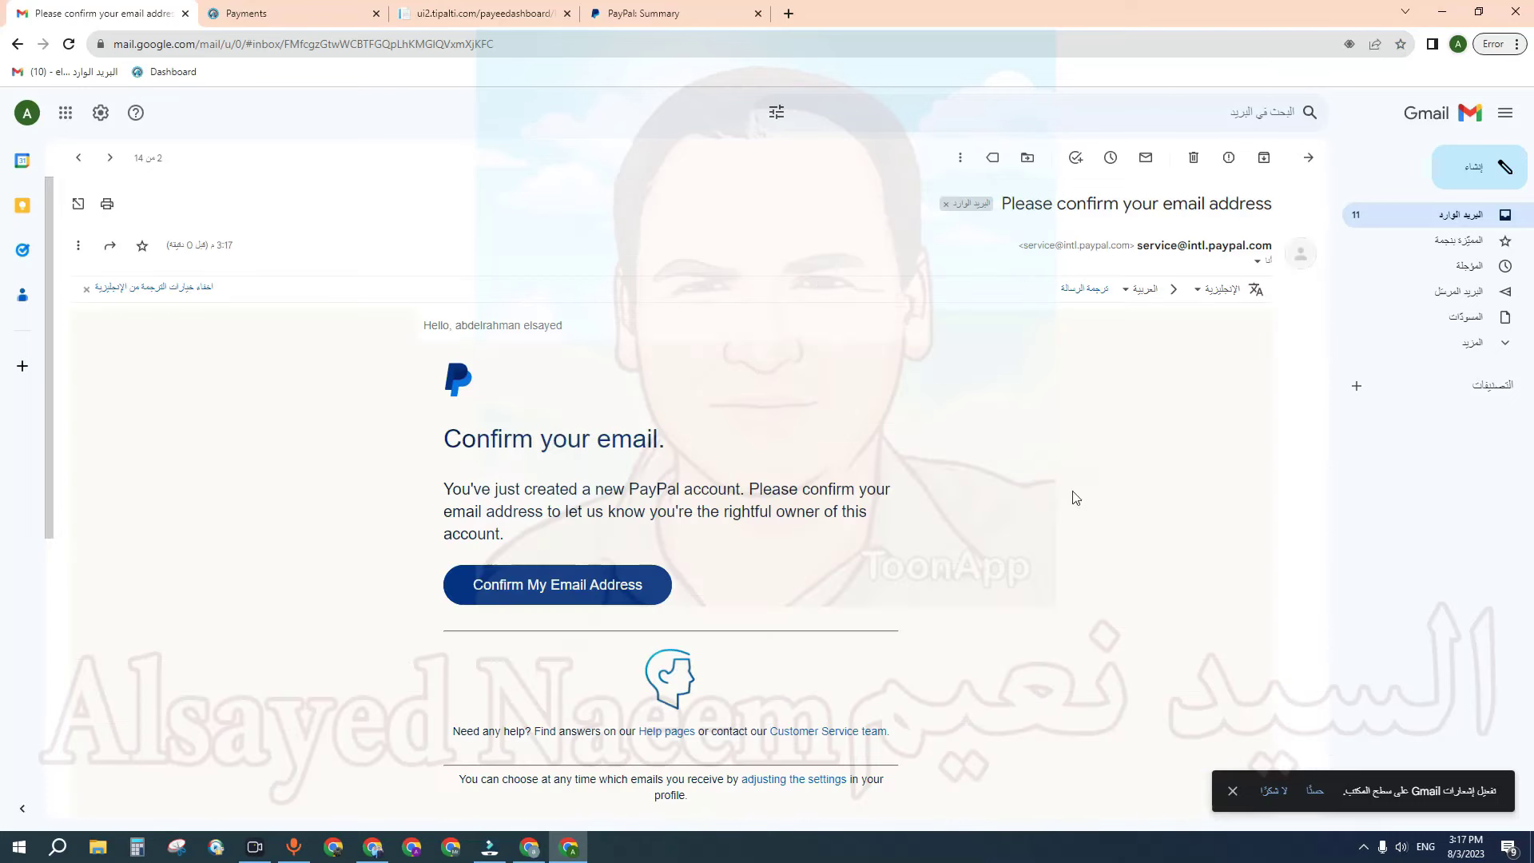
pyautogui.click(578, 595)
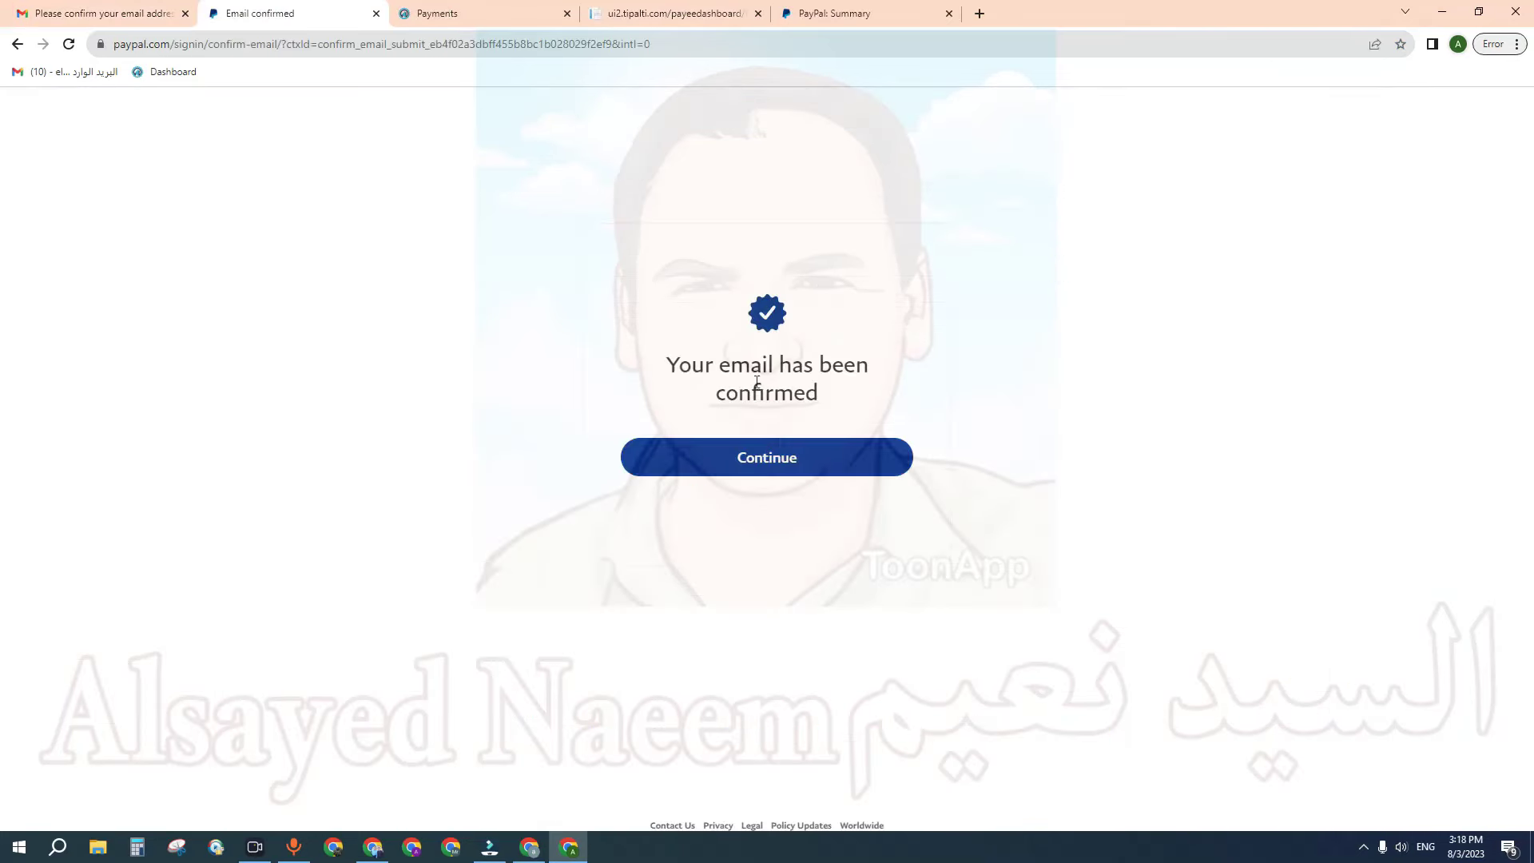
# Step: Continue past the confirmation, close the U.S. bank-linking dialog, and scroll to the 0.00 EUR balance
pyautogui.click(766, 461)
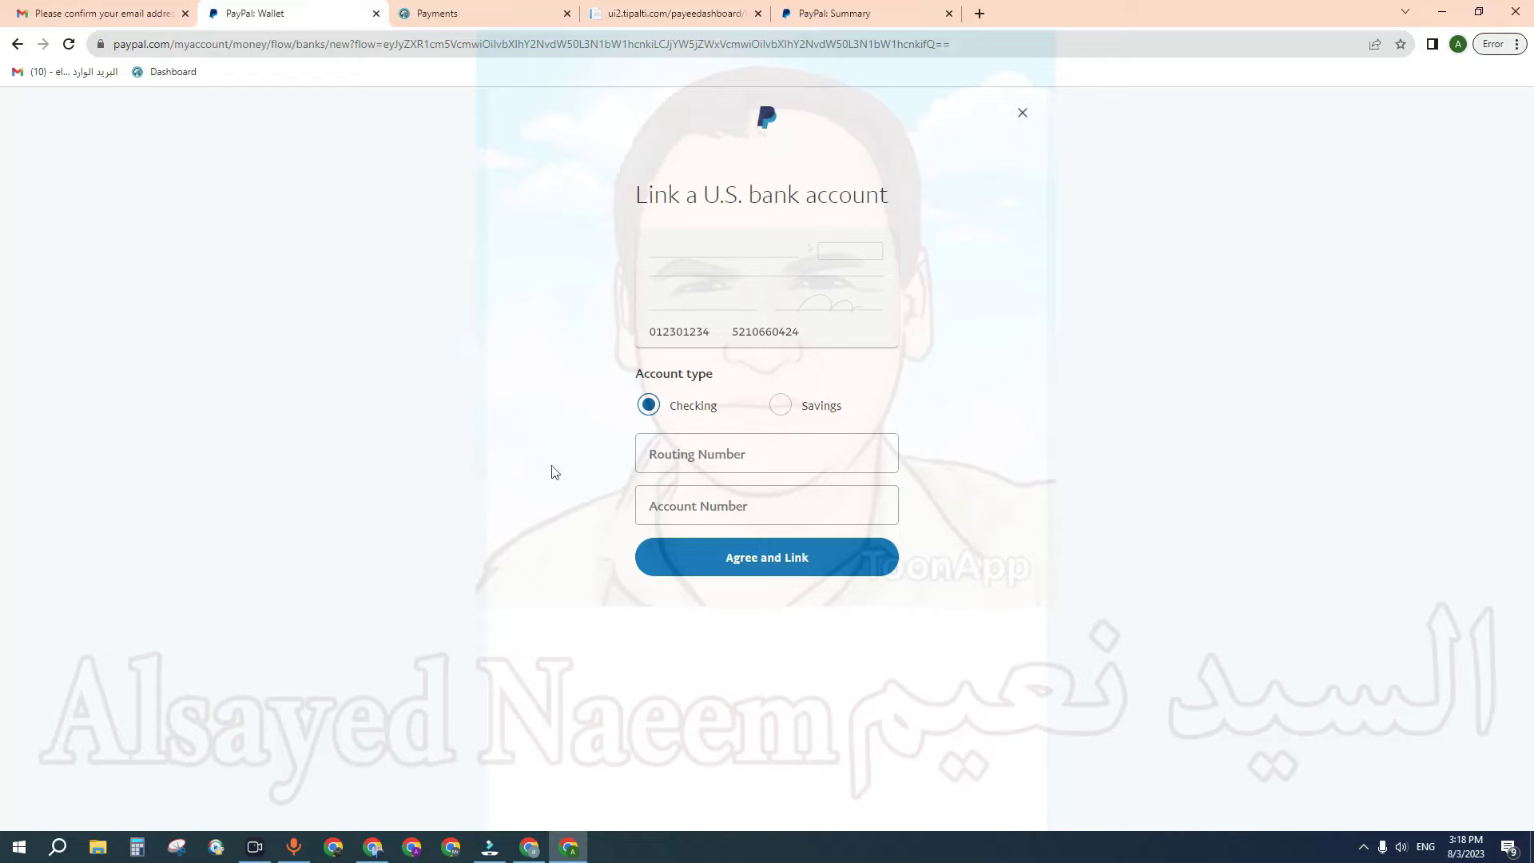
pyautogui.click(1023, 116)
pyautogui.scroll(-5, 692, 404)
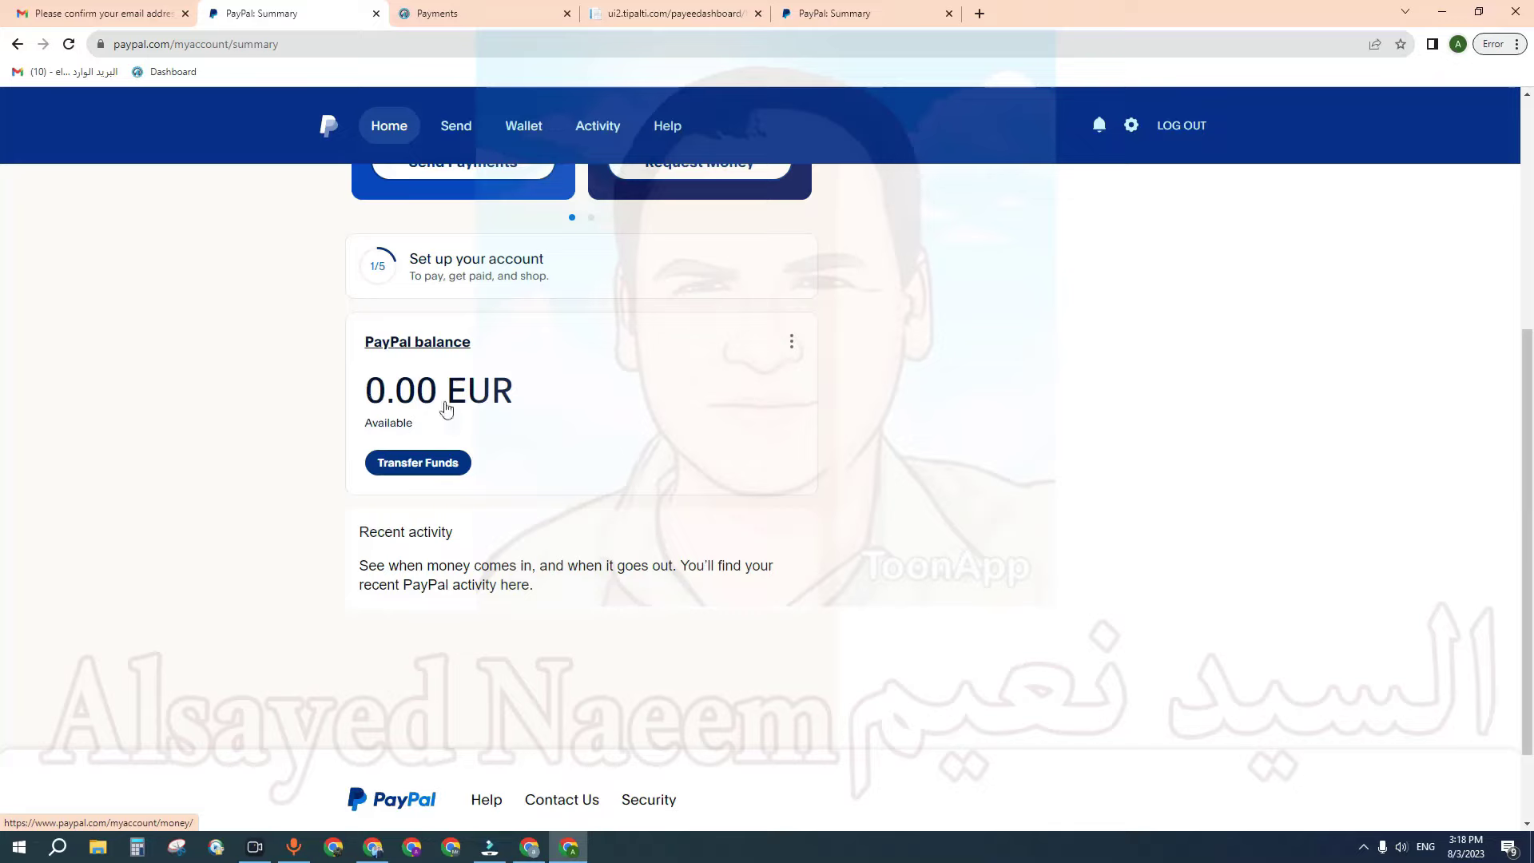
# Step: On the PayPal balance page, make US Dollar the primary currency
pyautogui.click(793, 343)
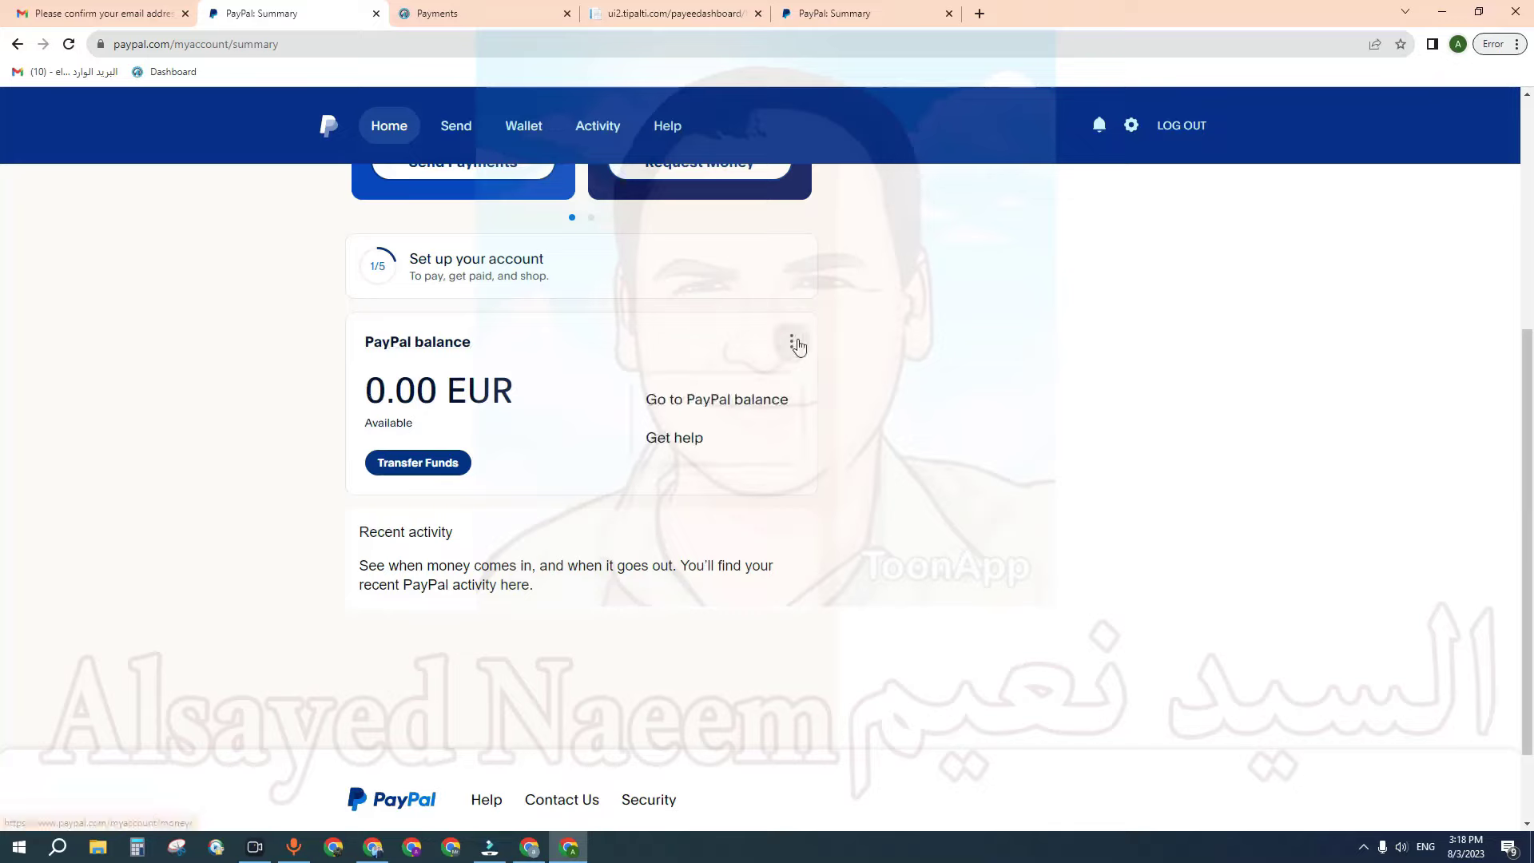
pyautogui.click(723, 402)
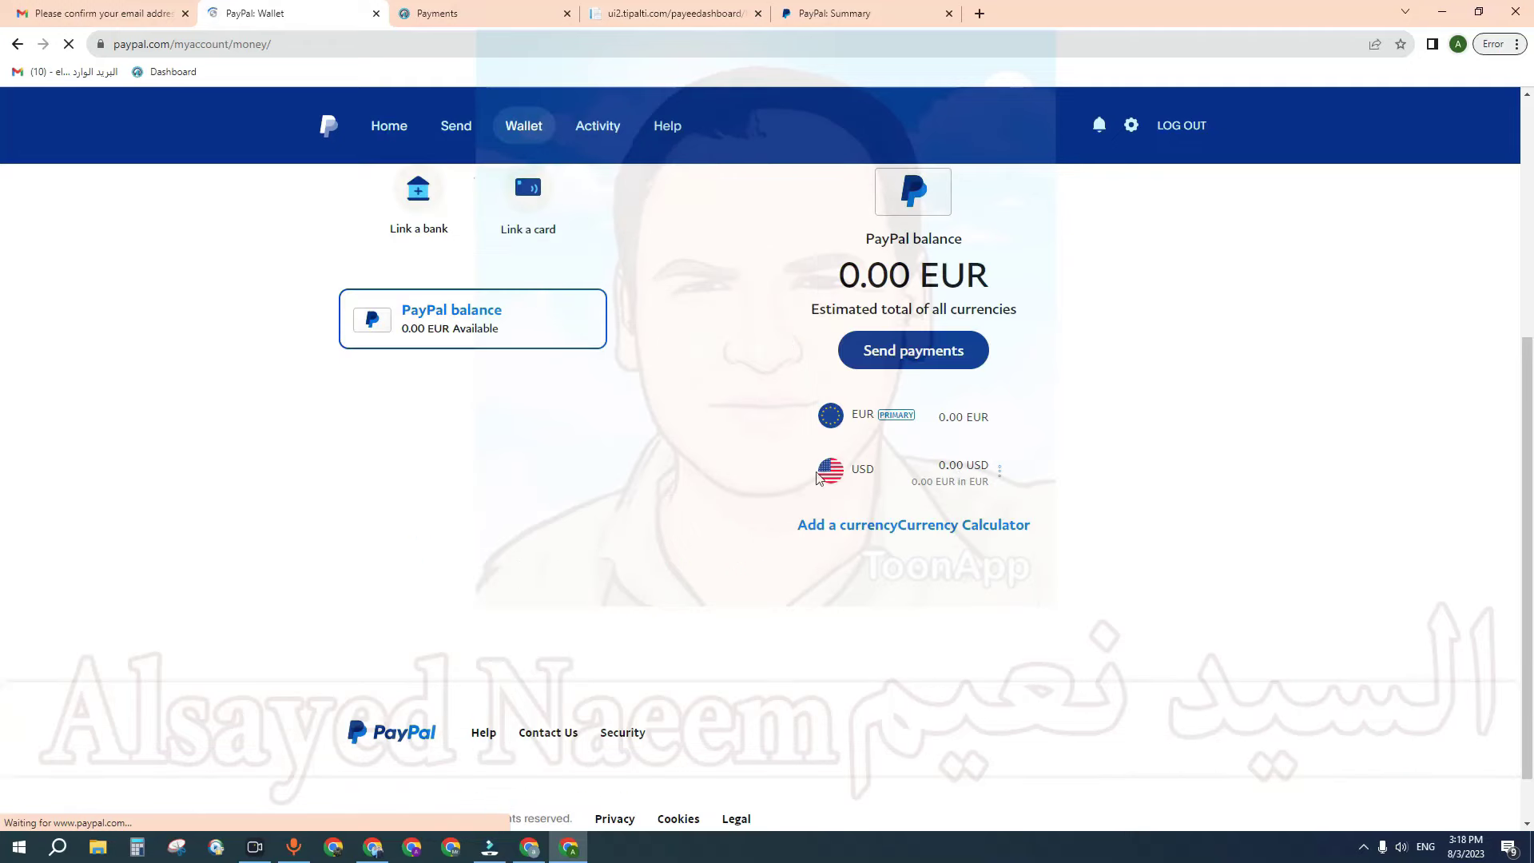
pyautogui.moveTo(882, 476); pyautogui.dragTo(851, 471)
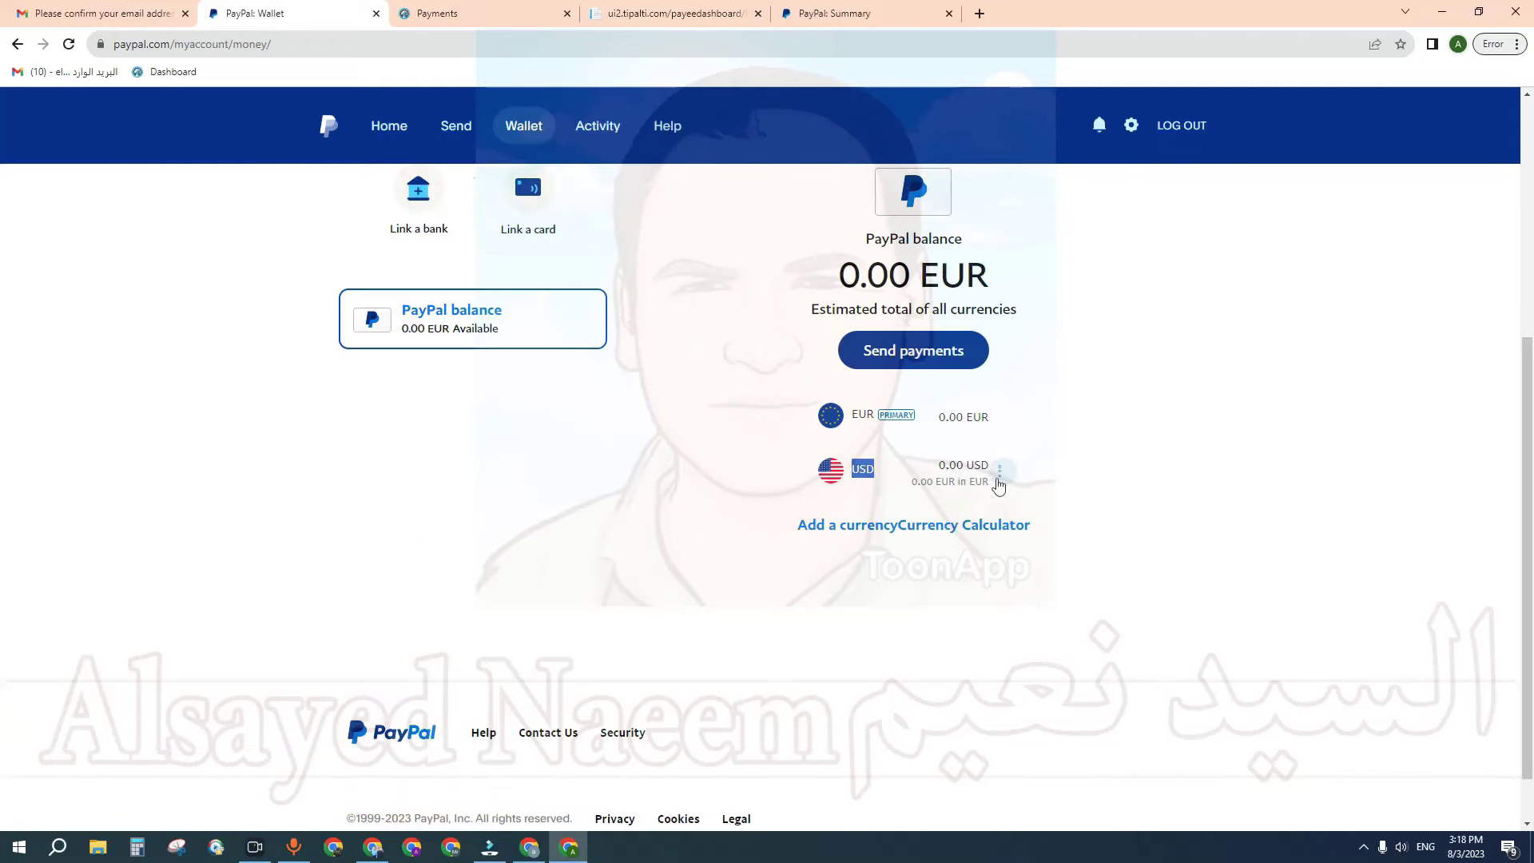
pyautogui.moveTo(905, 416); pyautogui.dragTo(861, 415)
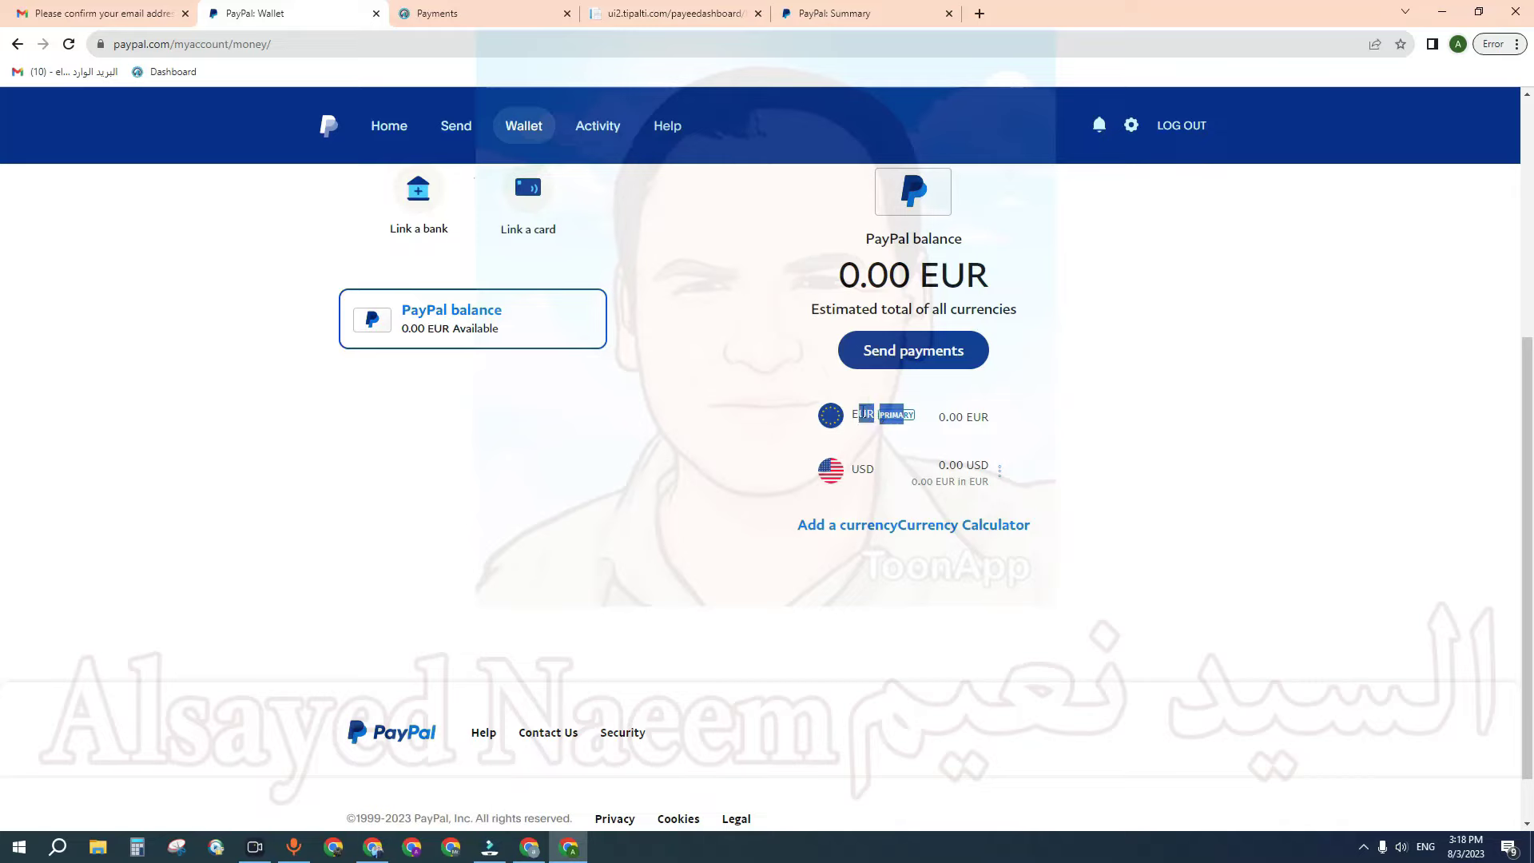
pyautogui.click(863, 417)
pyautogui.click(999, 471)
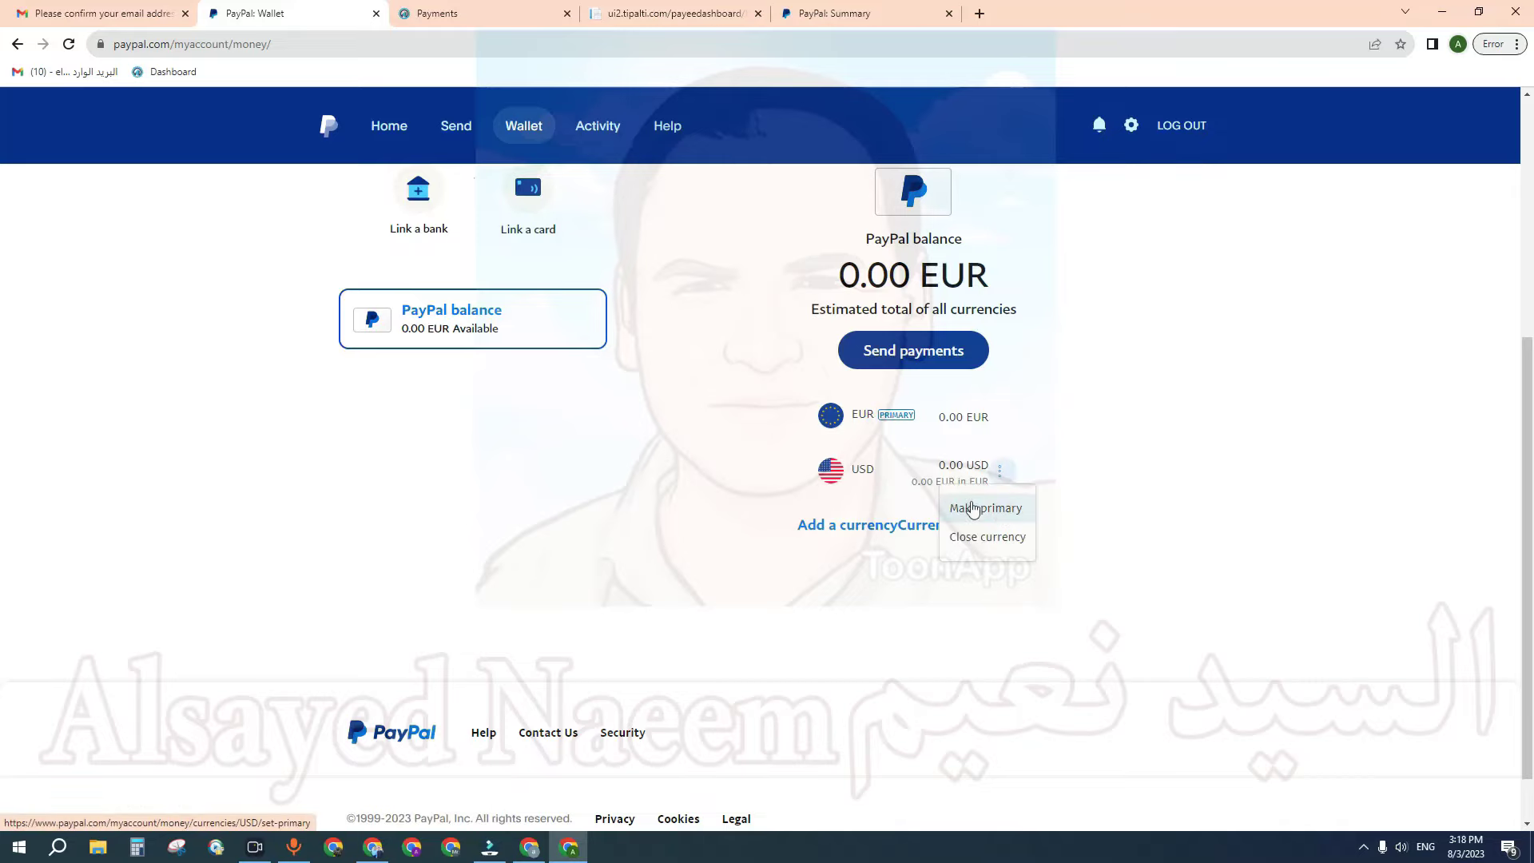
pyautogui.click(972, 508)
pyautogui.click(779, 457)
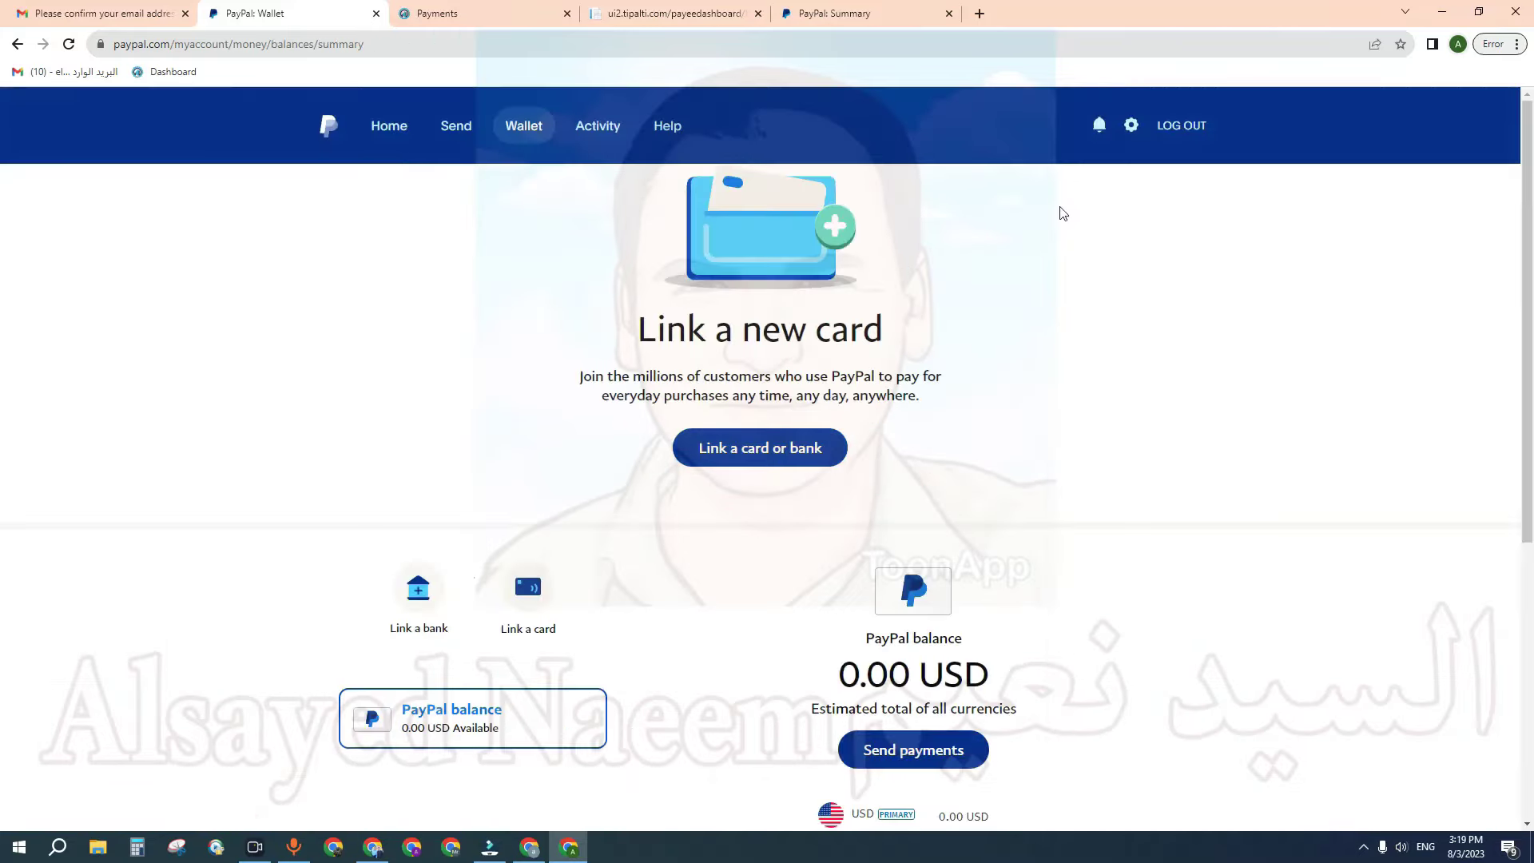
# Step: Return home, check the notifications, and open the account settings page
pyautogui.click(382, 127)
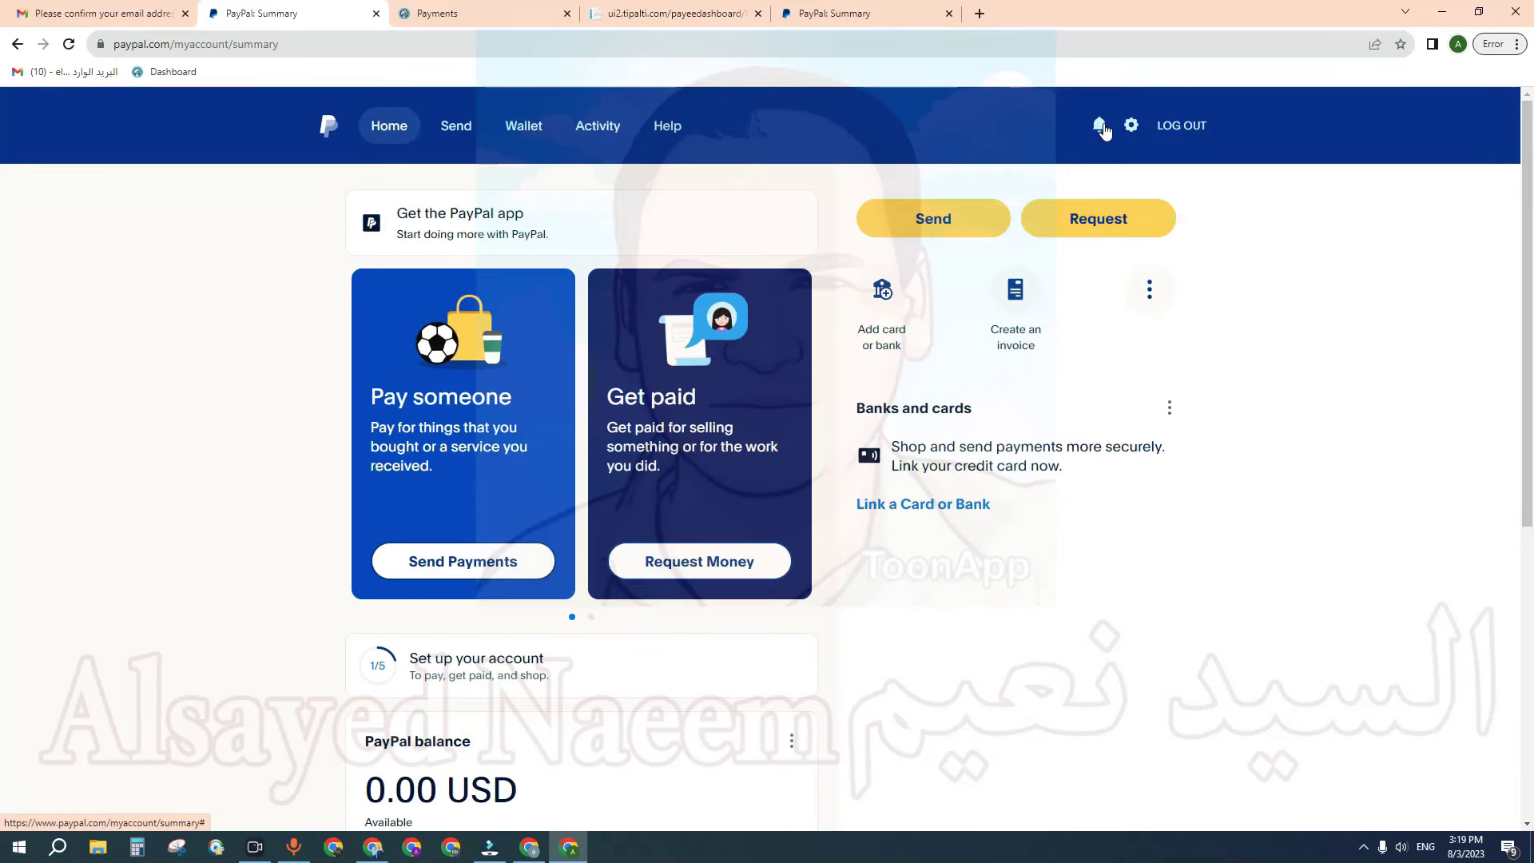
pyautogui.click(1101, 126)
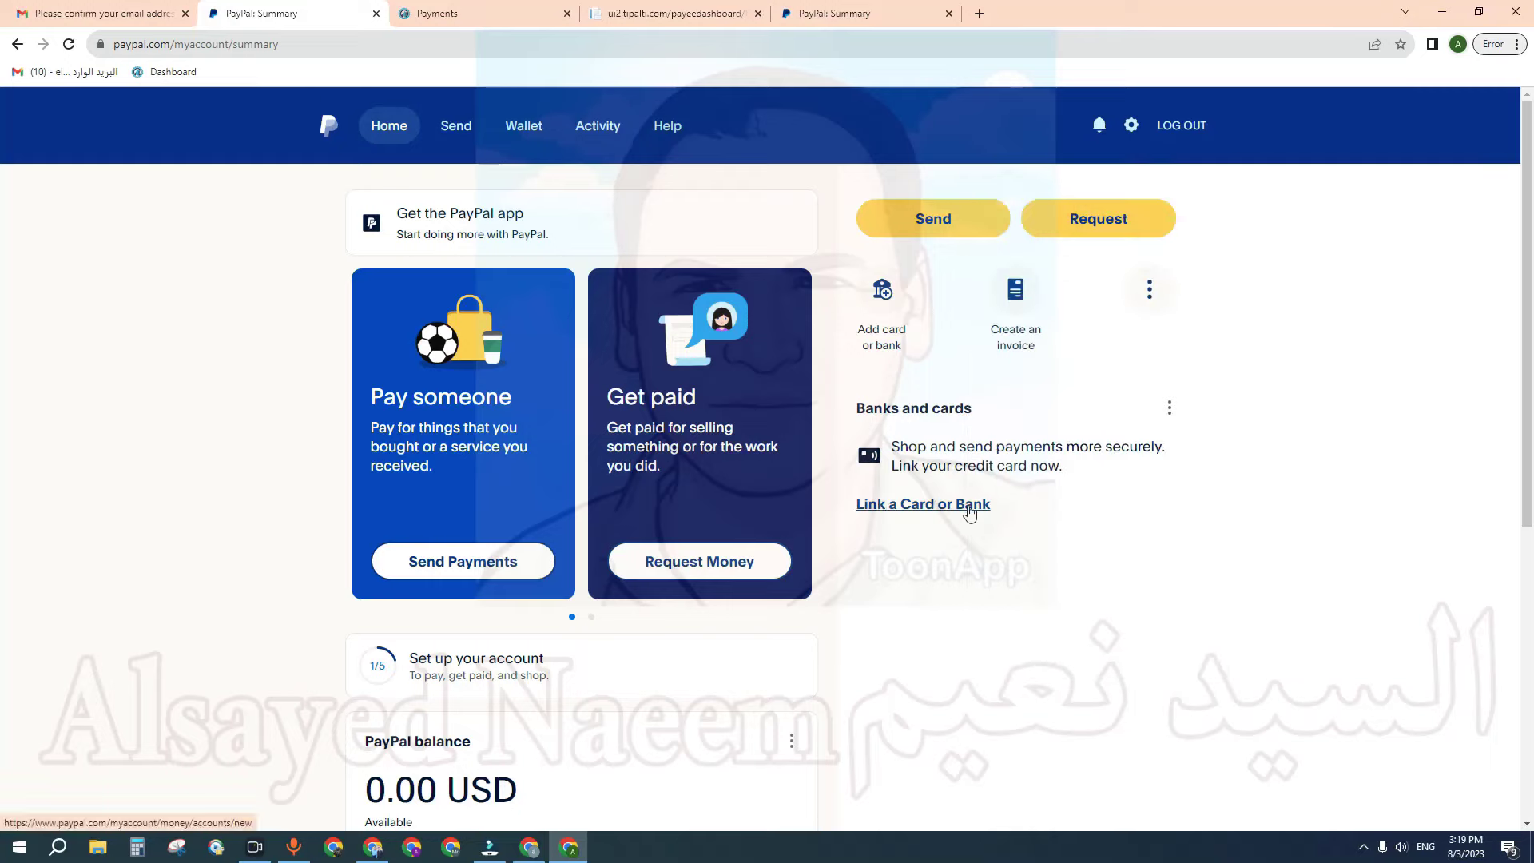
pyautogui.click(1134, 132)
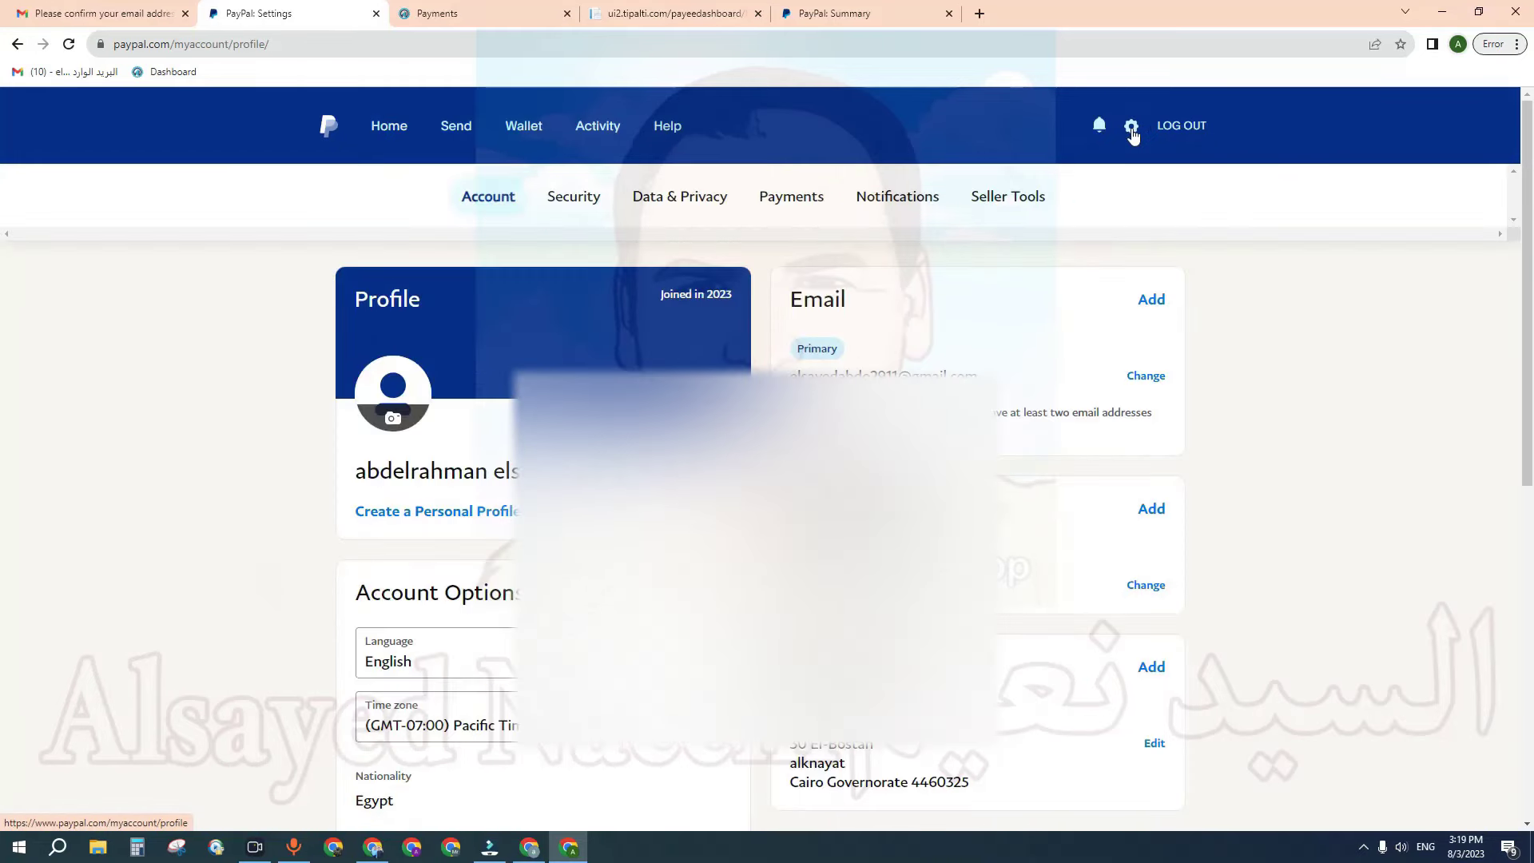
# Step: Change the PayPal account language to Arabic (العربية) and return to the account home page
pyautogui.scroll(-1, 387, 418)
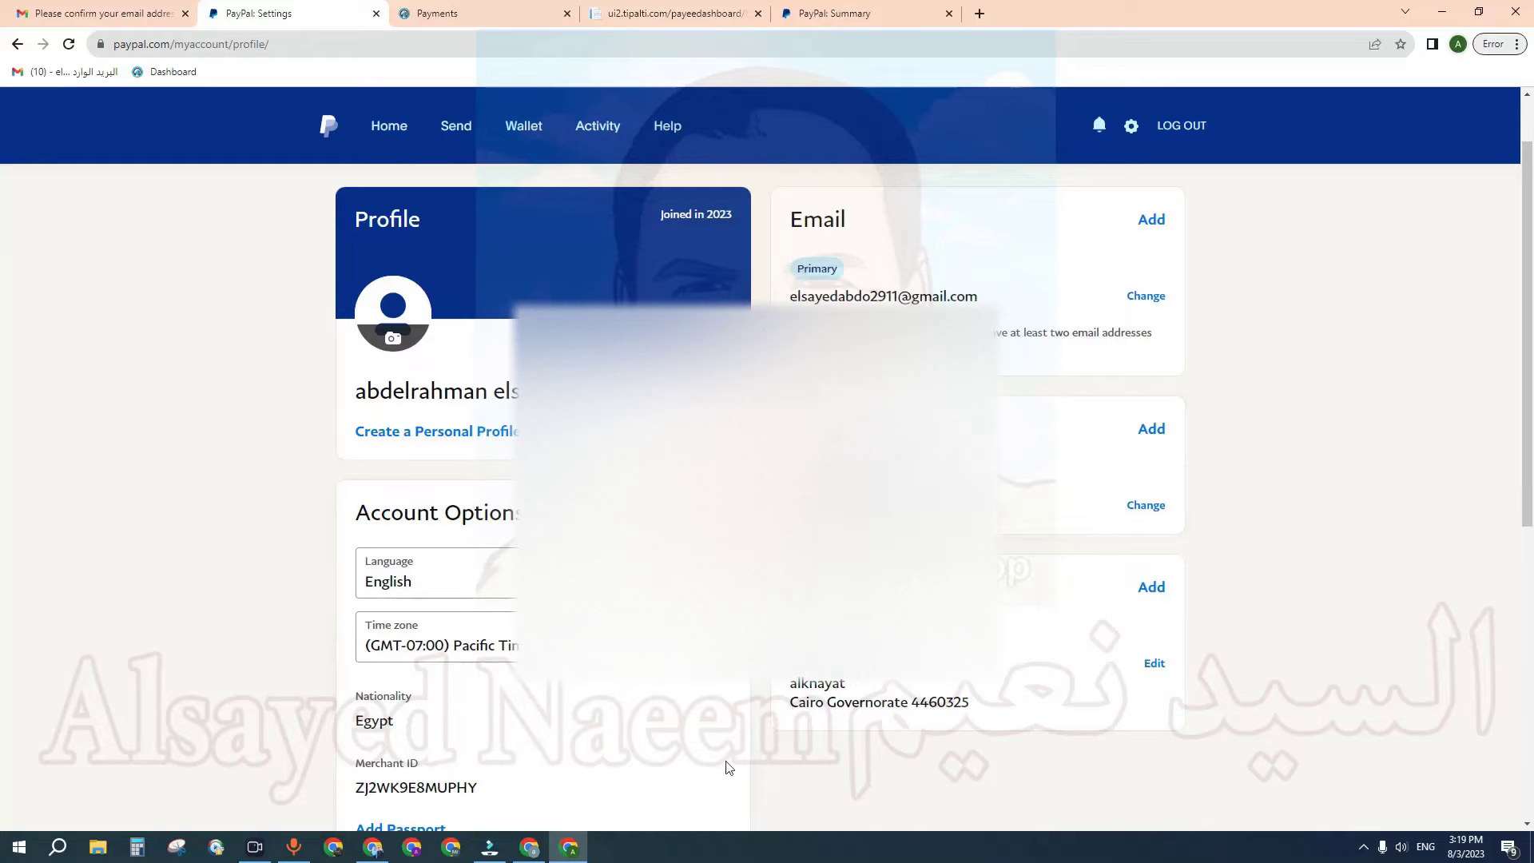
pyautogui.click(404, 581)
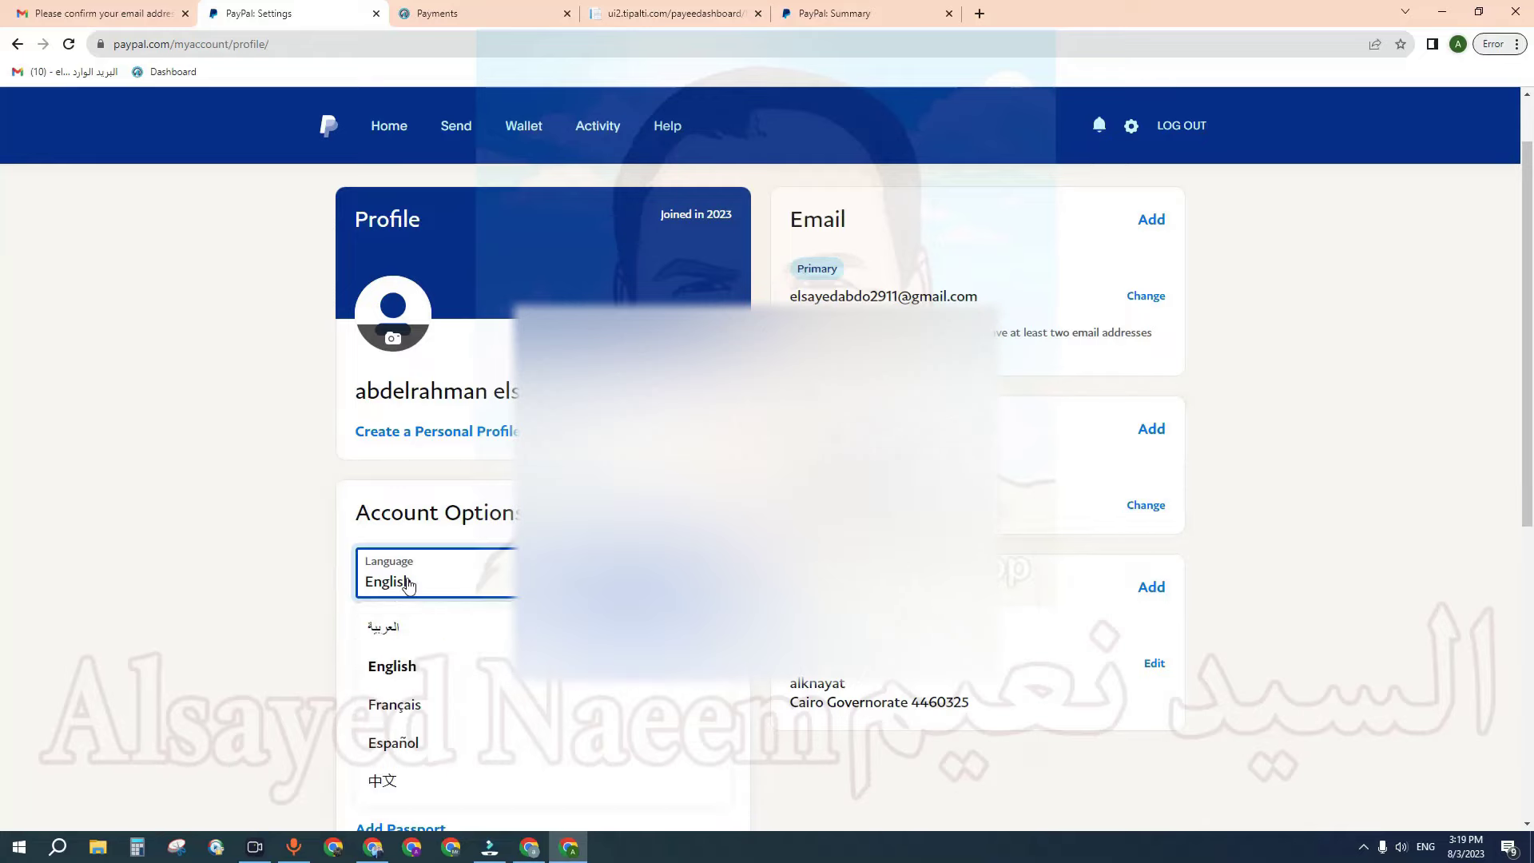
pyautogui.click(404, 635)
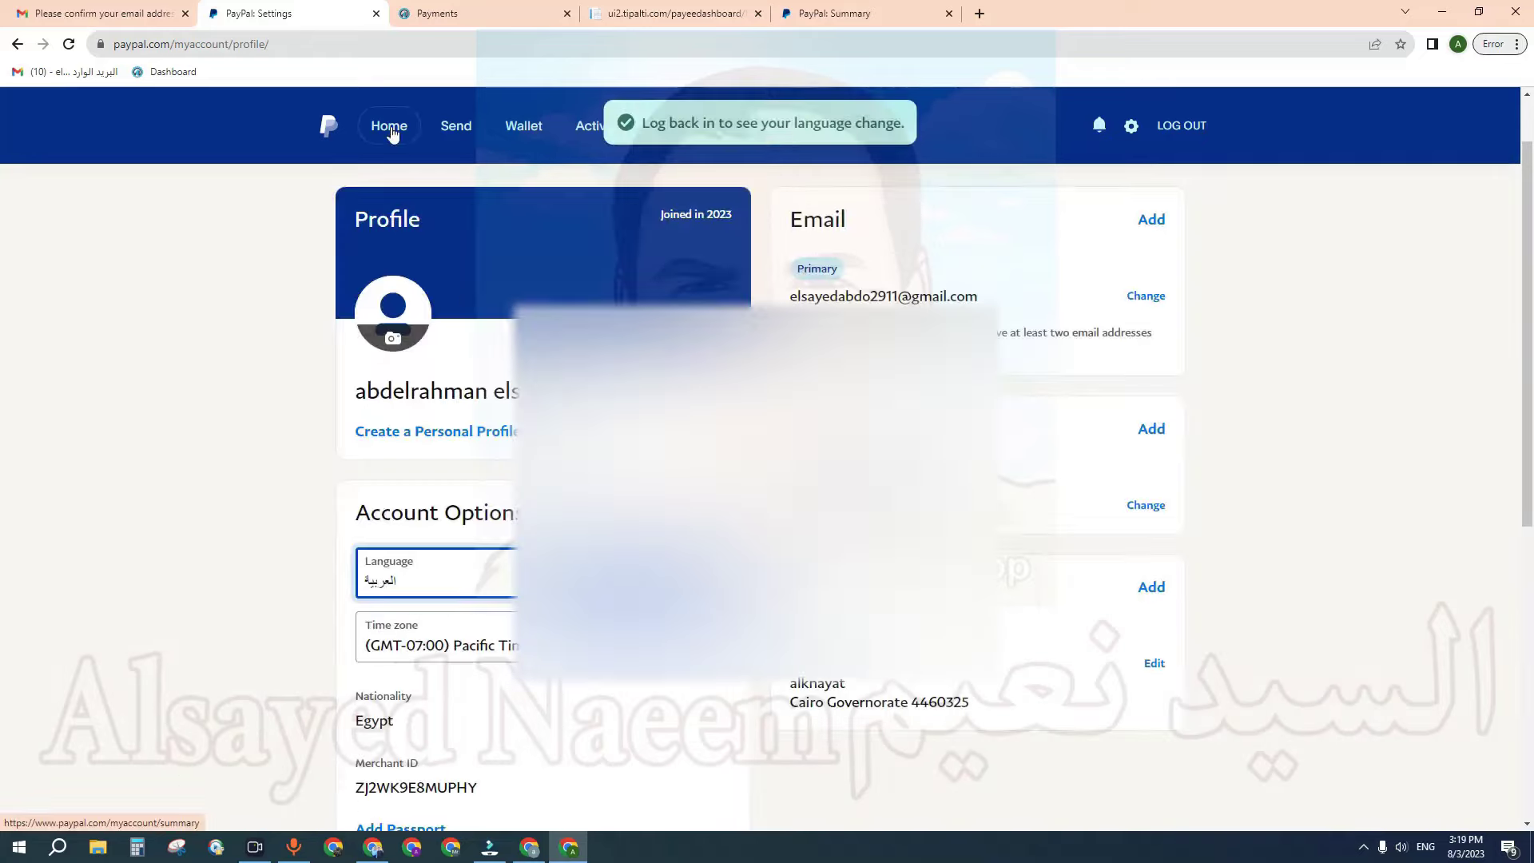
pyautogui.click(408, 136)
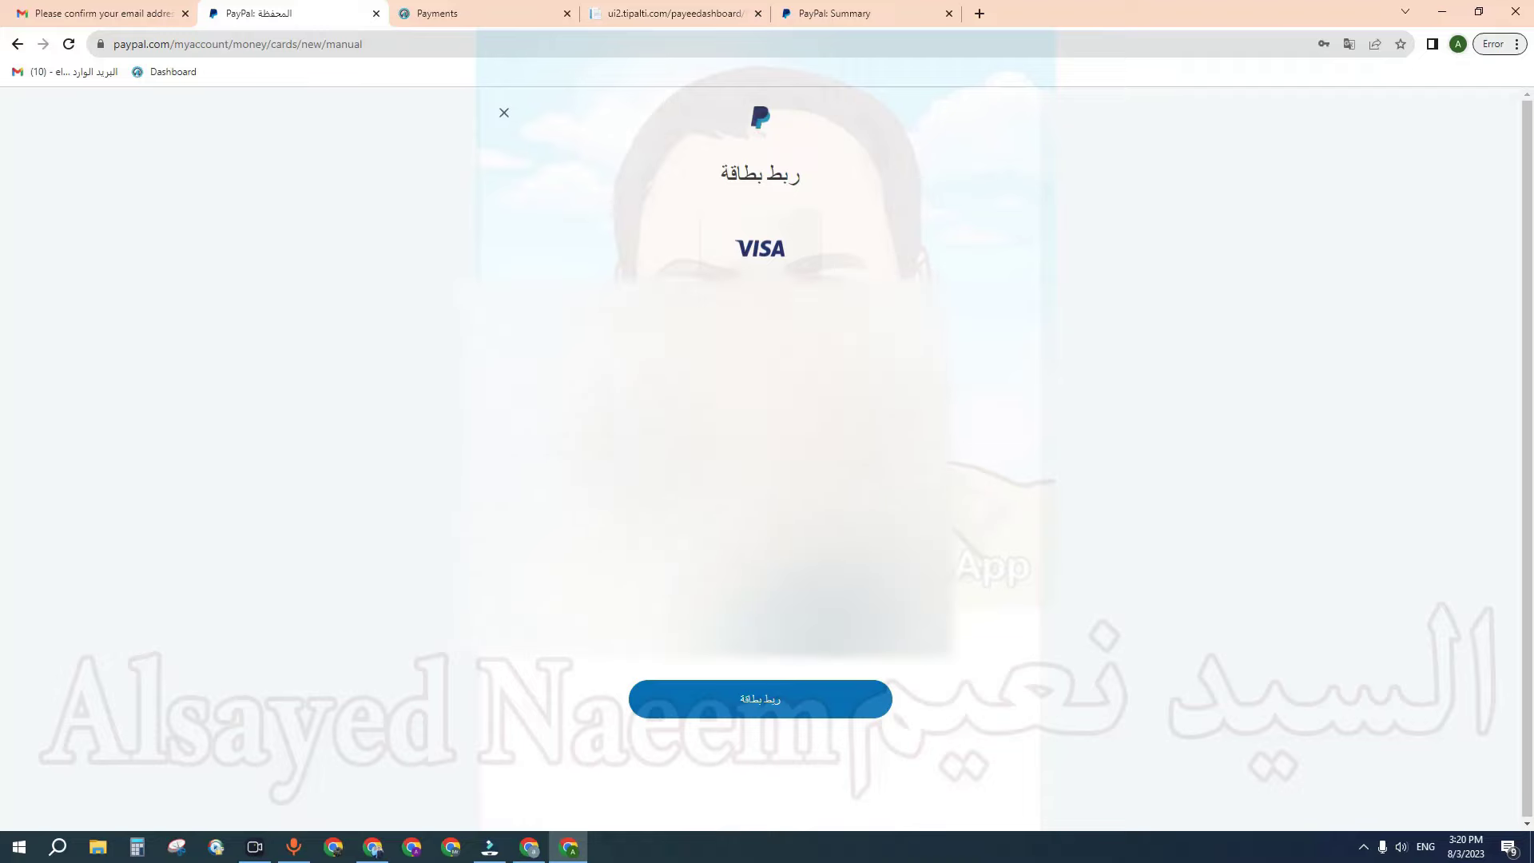
# Step: Submit the Visa card link, decline Chrome's save-card prompt, and close the refused linking form
pyautogui.click(754, 712)
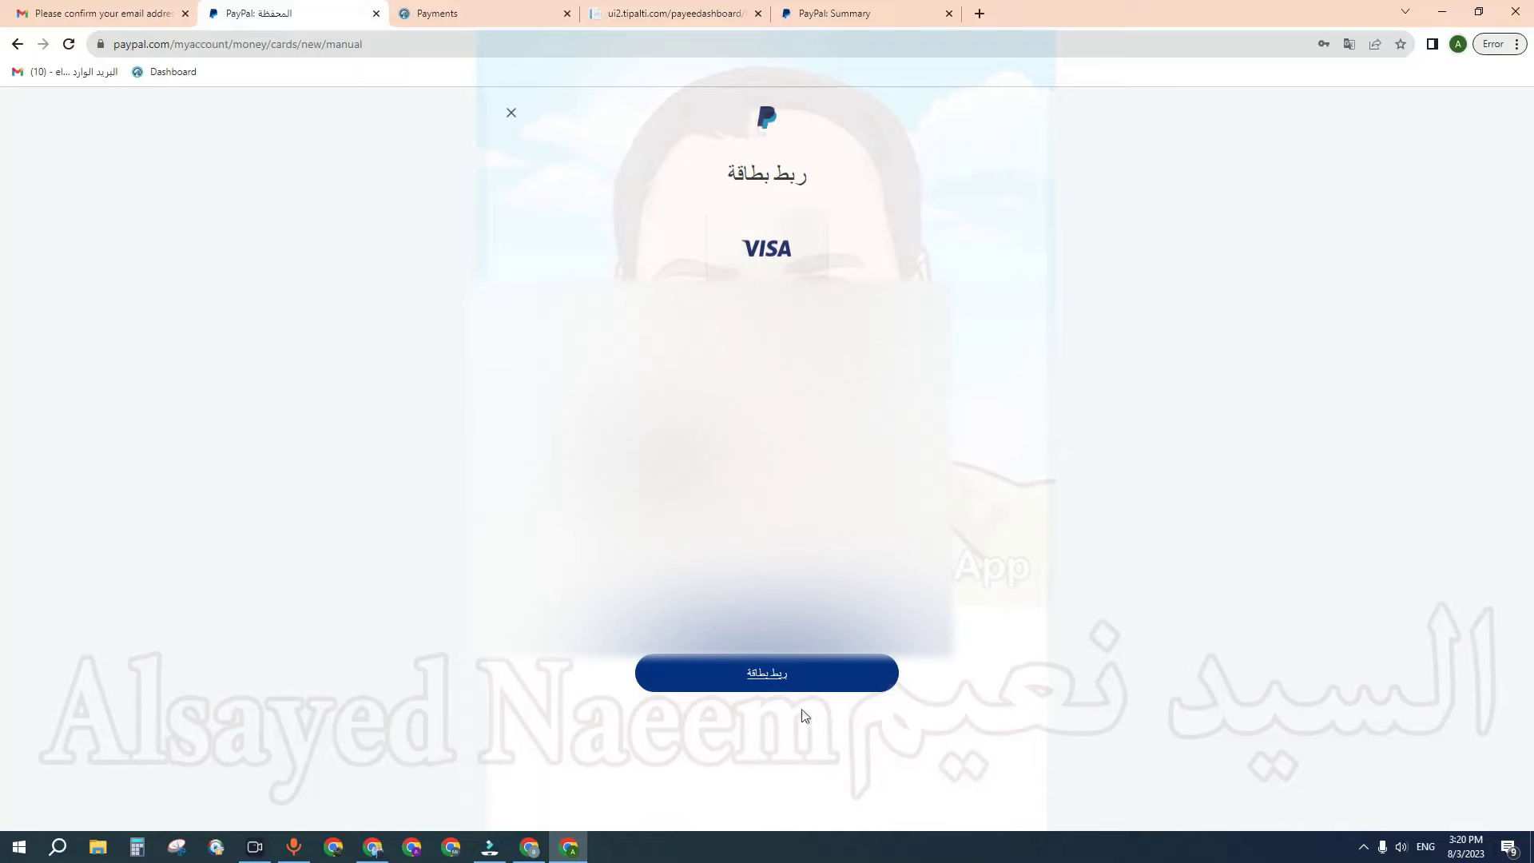
pyautogui.click(762, 678)
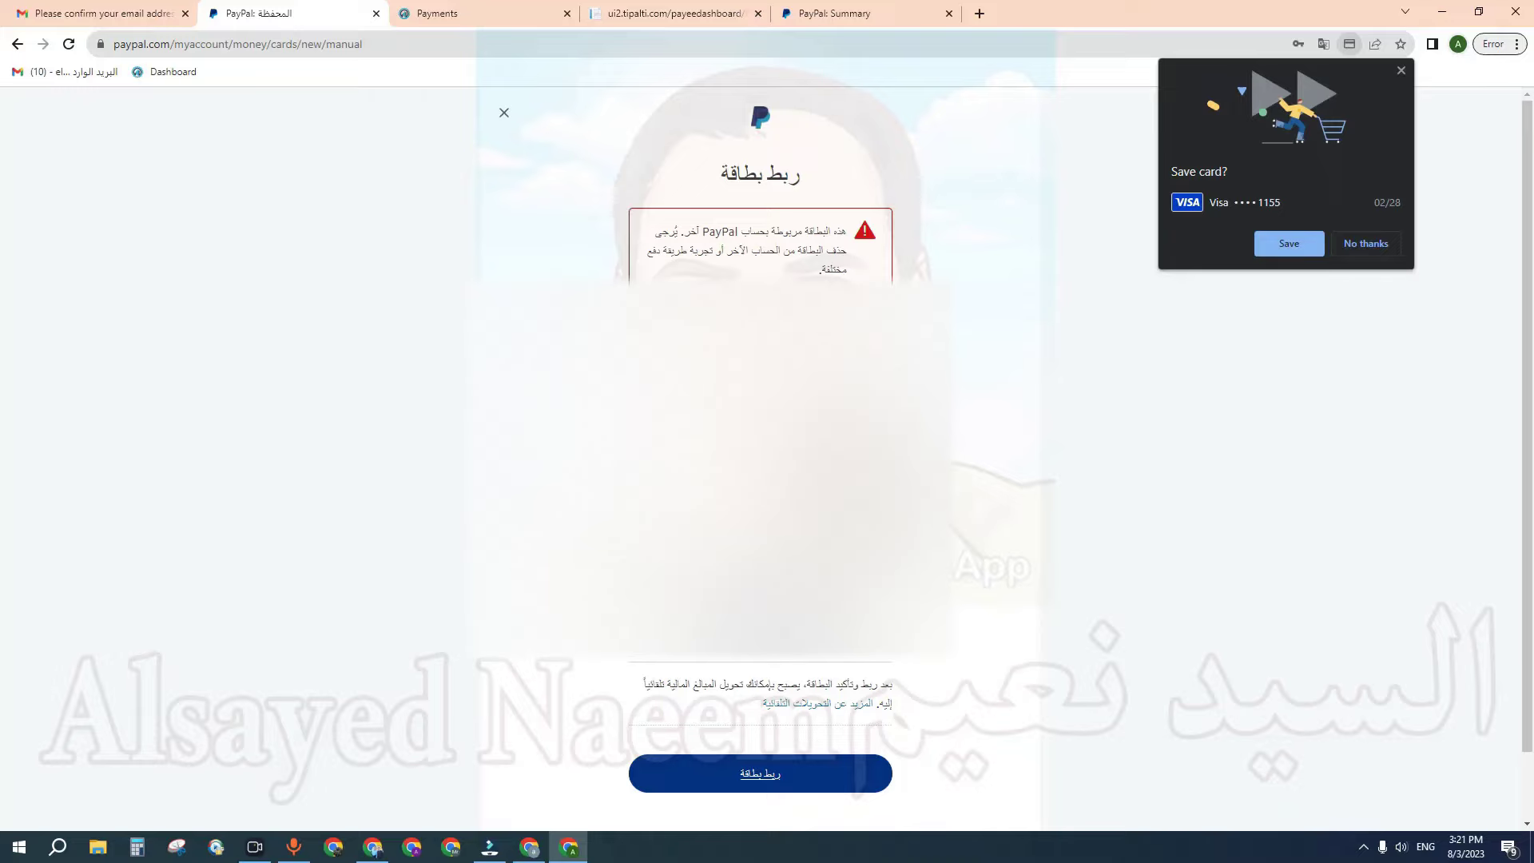
pyautogui.click(1289, 243)
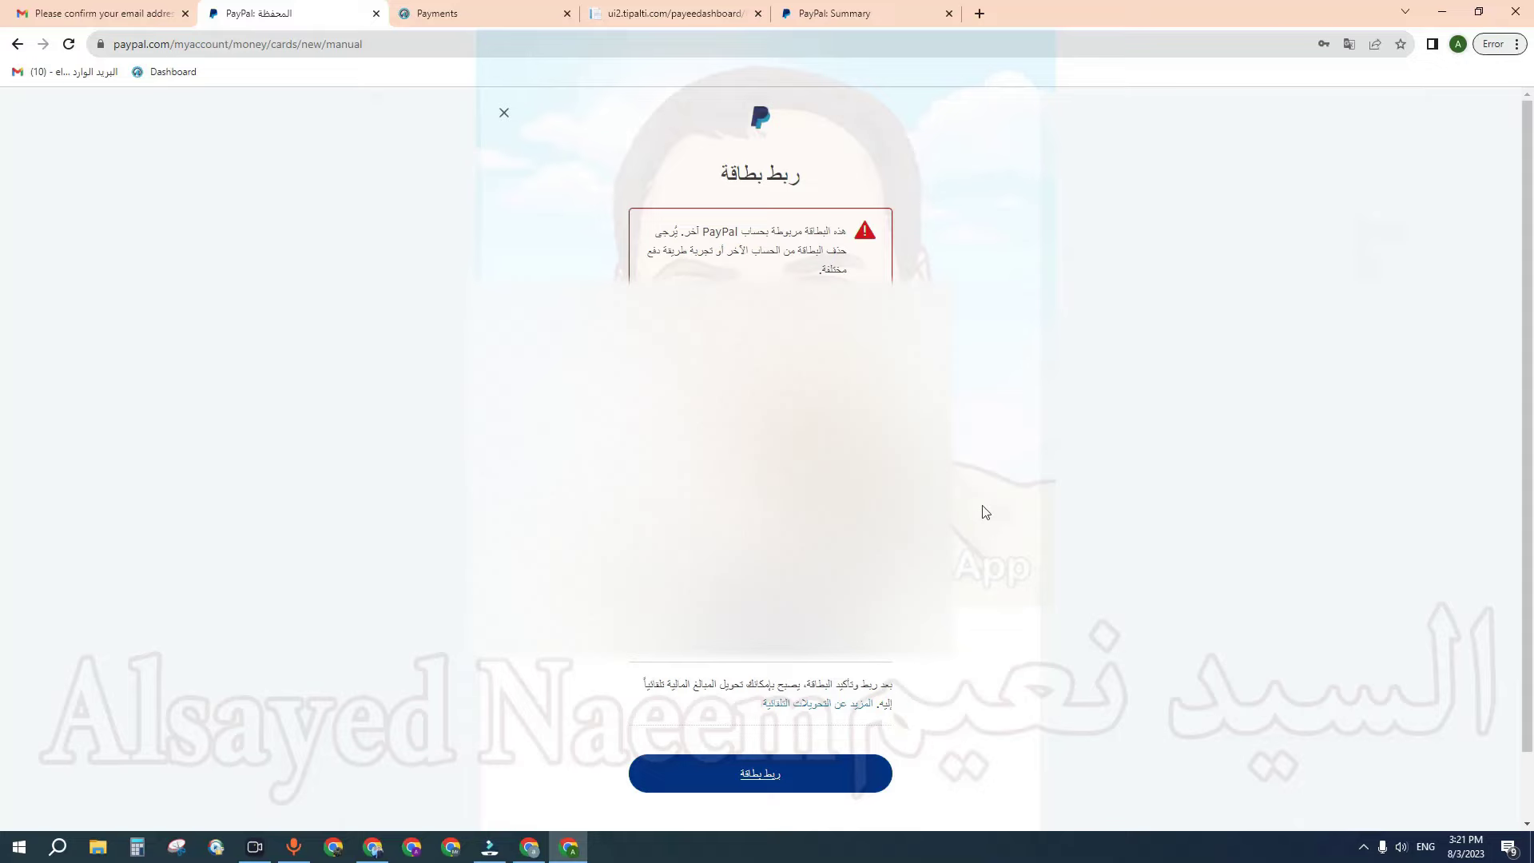
pyautogui.press('Escape')
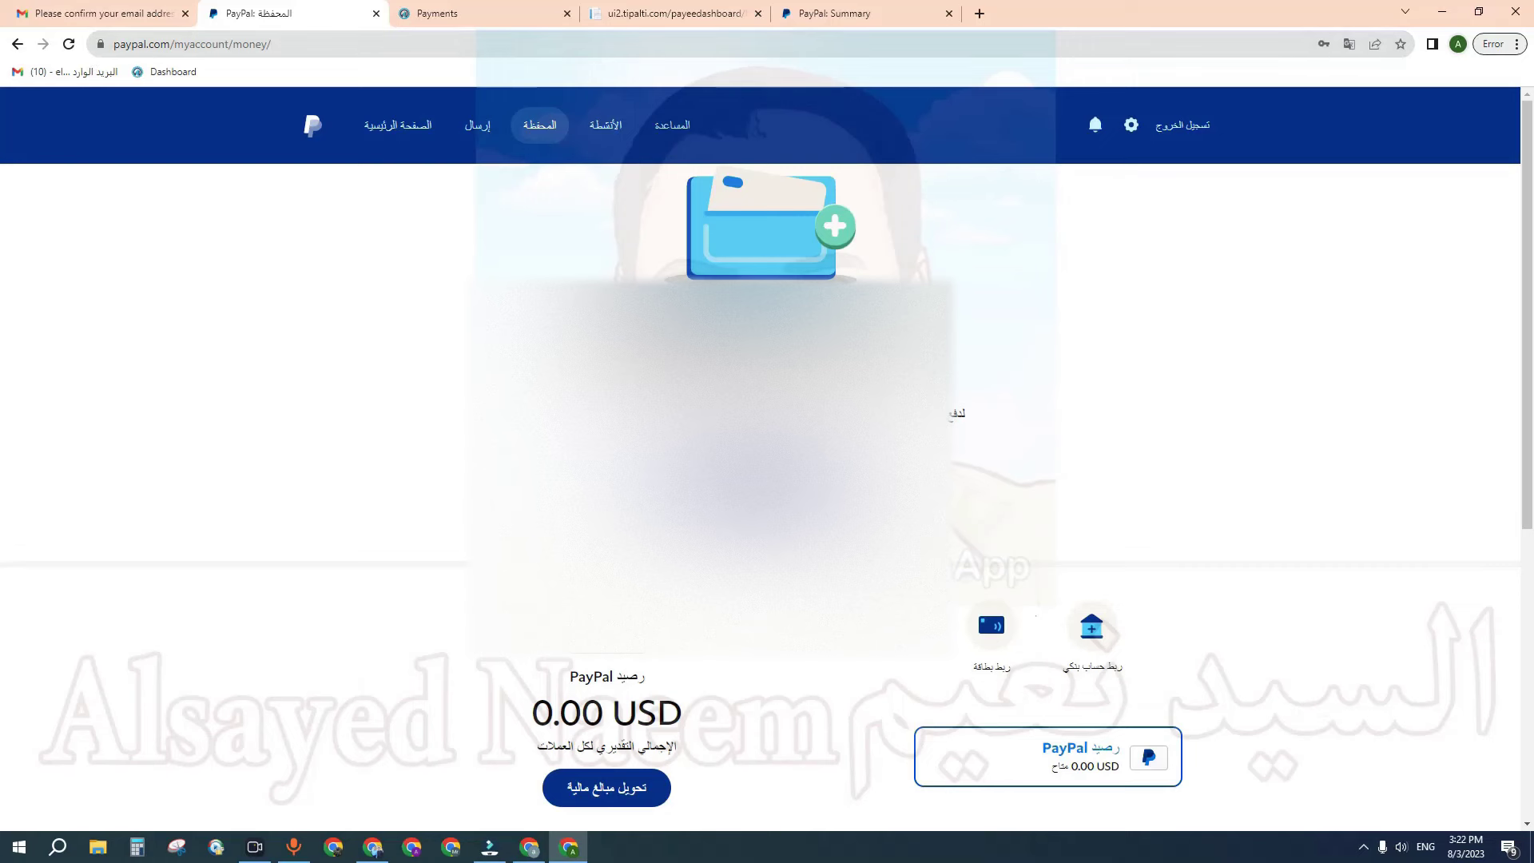
# Step: Refresh CPABuild's Payment Settings, close the old Tipalti tab, and reopen Tipalti payee settings fresh
pyautogui.click(457, 12)
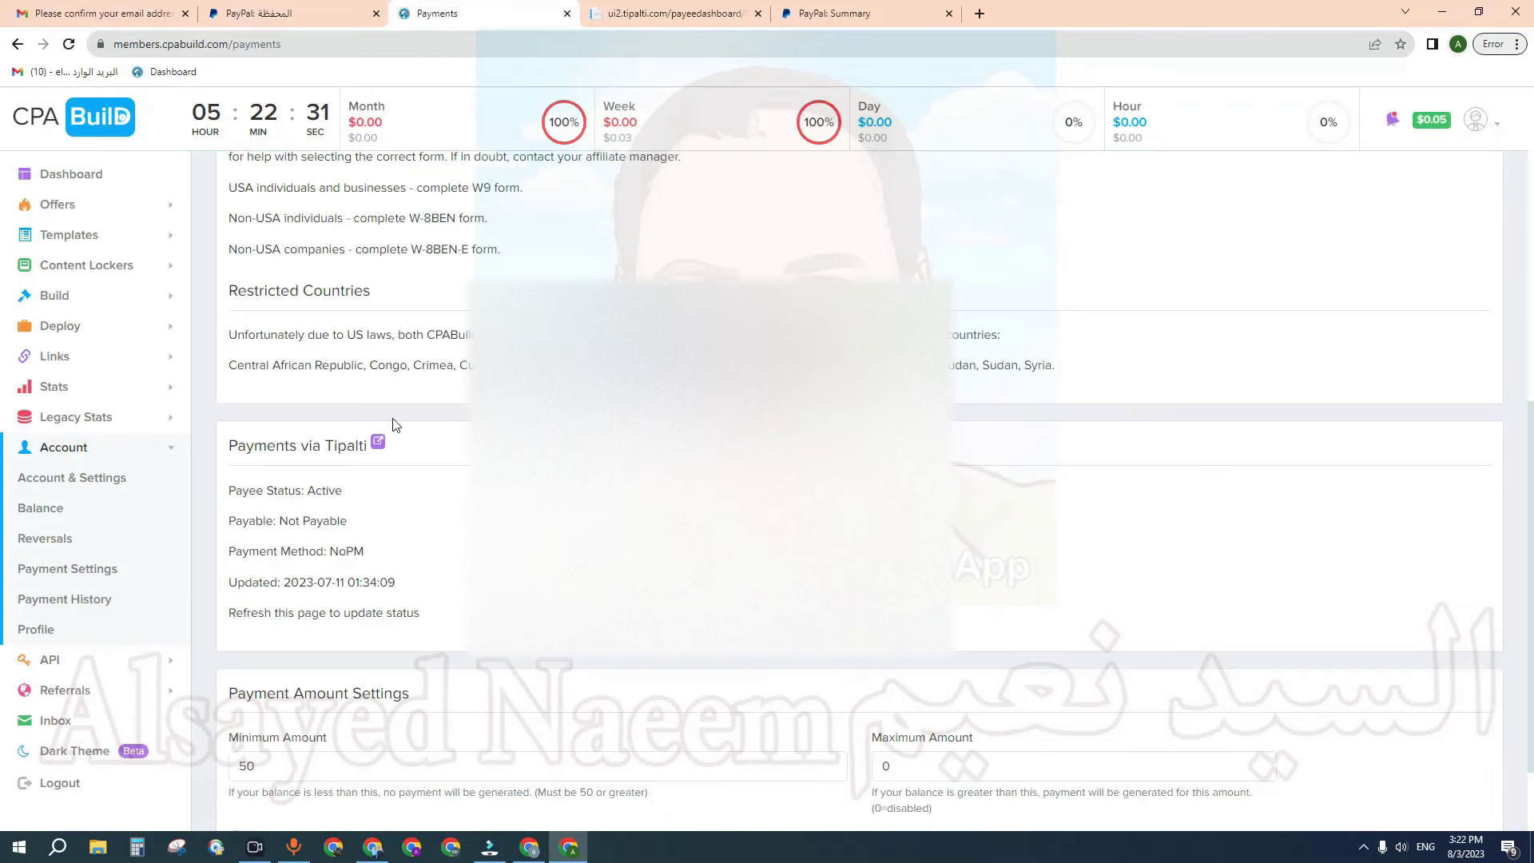
pyautogui.click(100, 574)
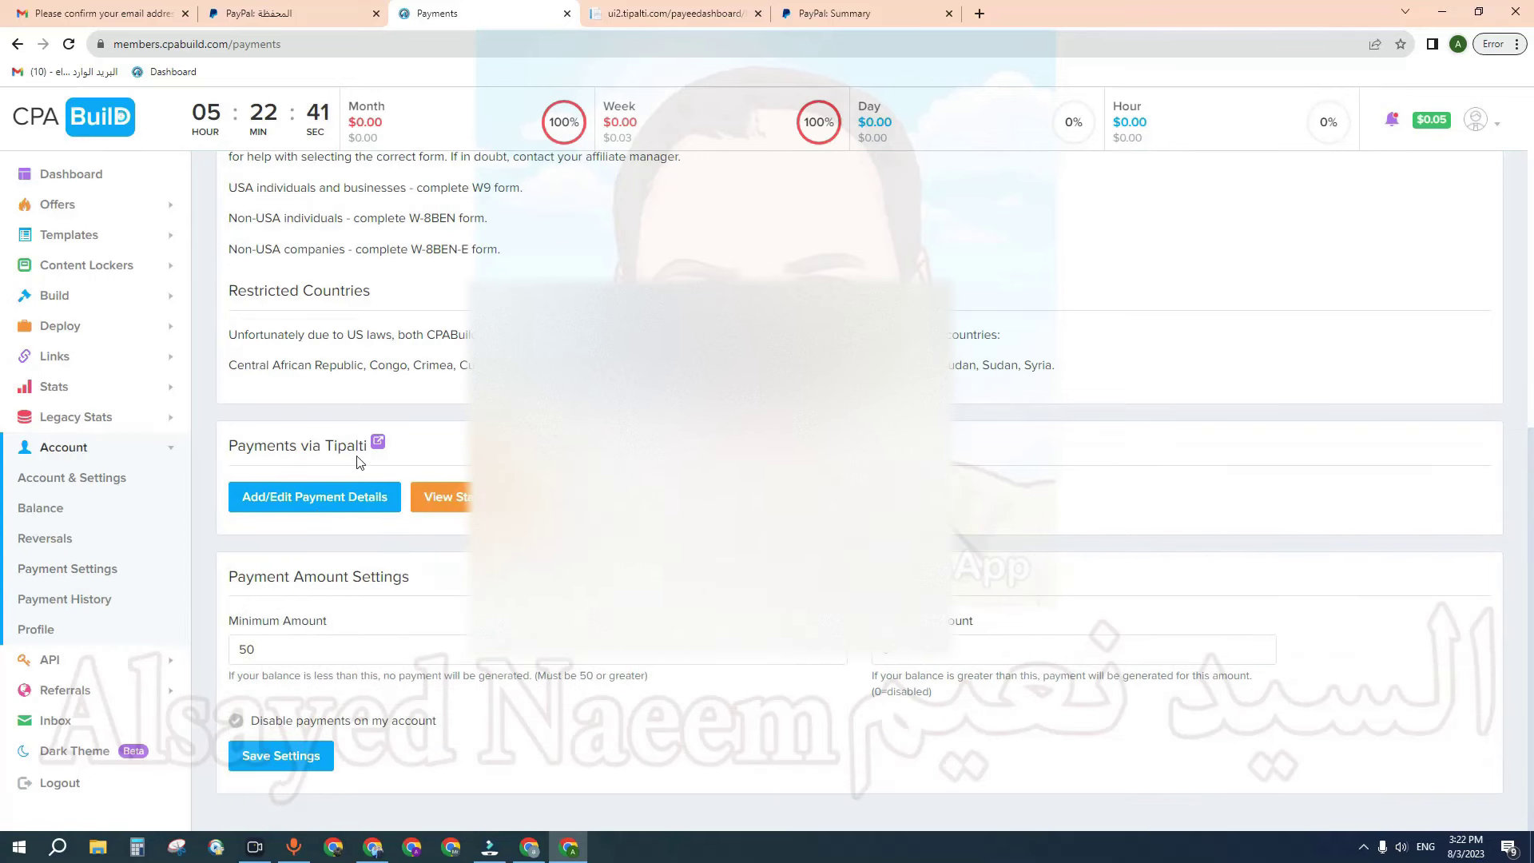
pyautogui.click(756, 14)
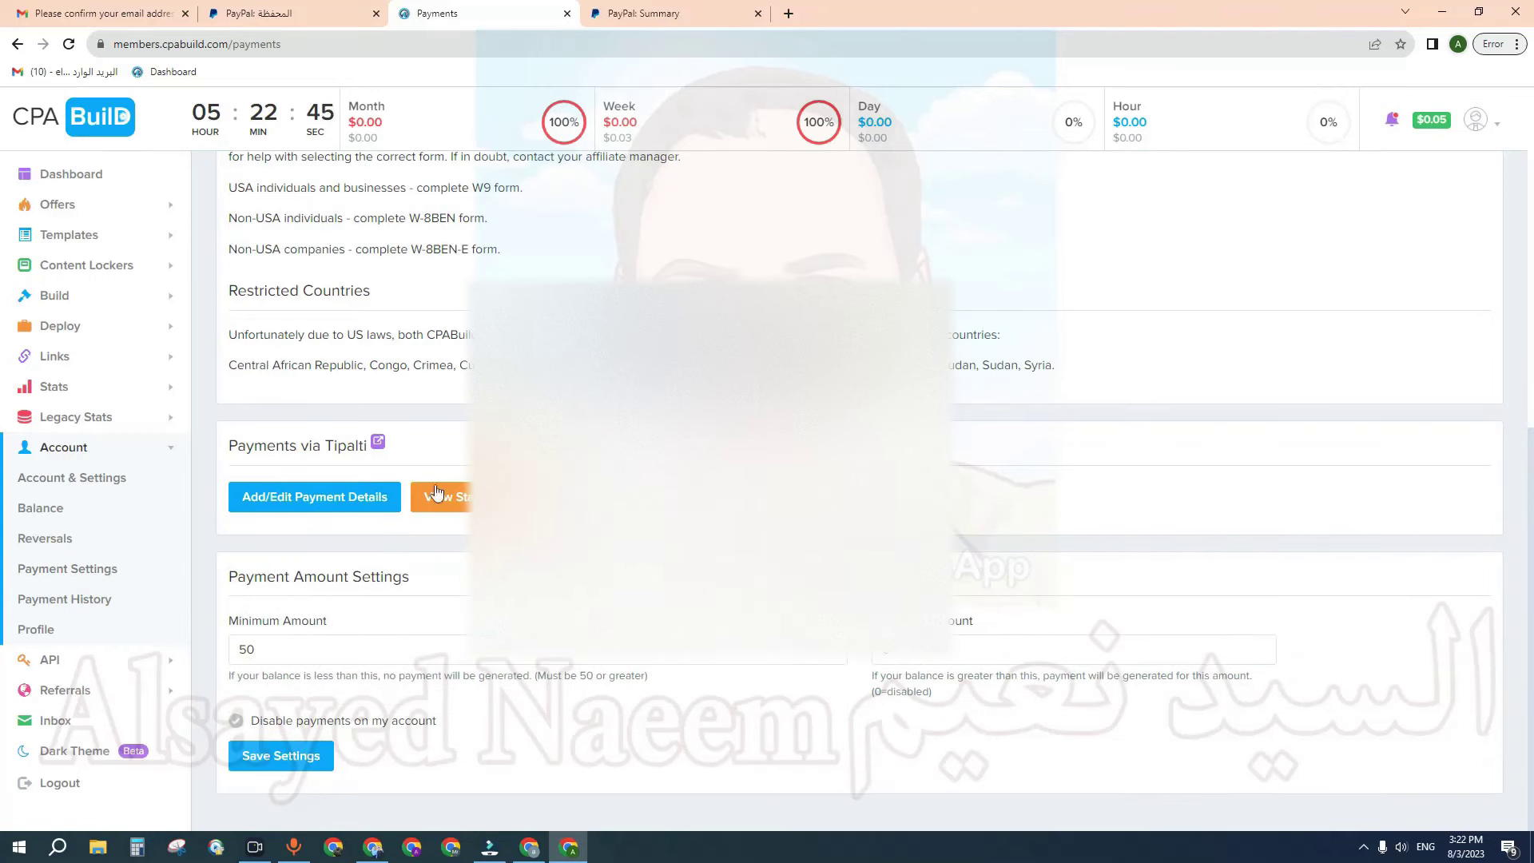
pyautogui.click(436, 492)
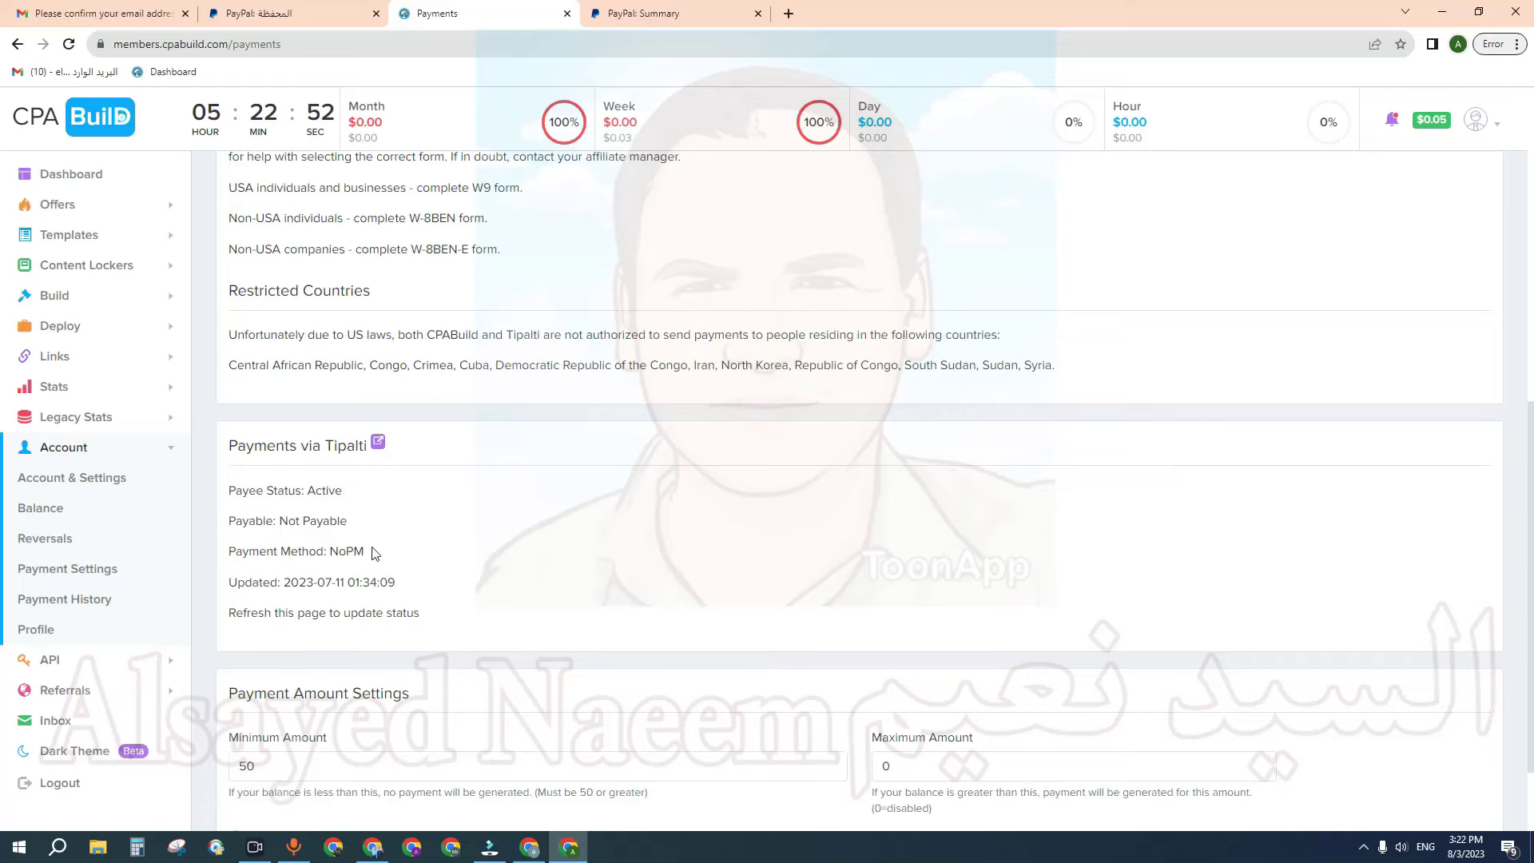
pyautogui.click(379, 444)
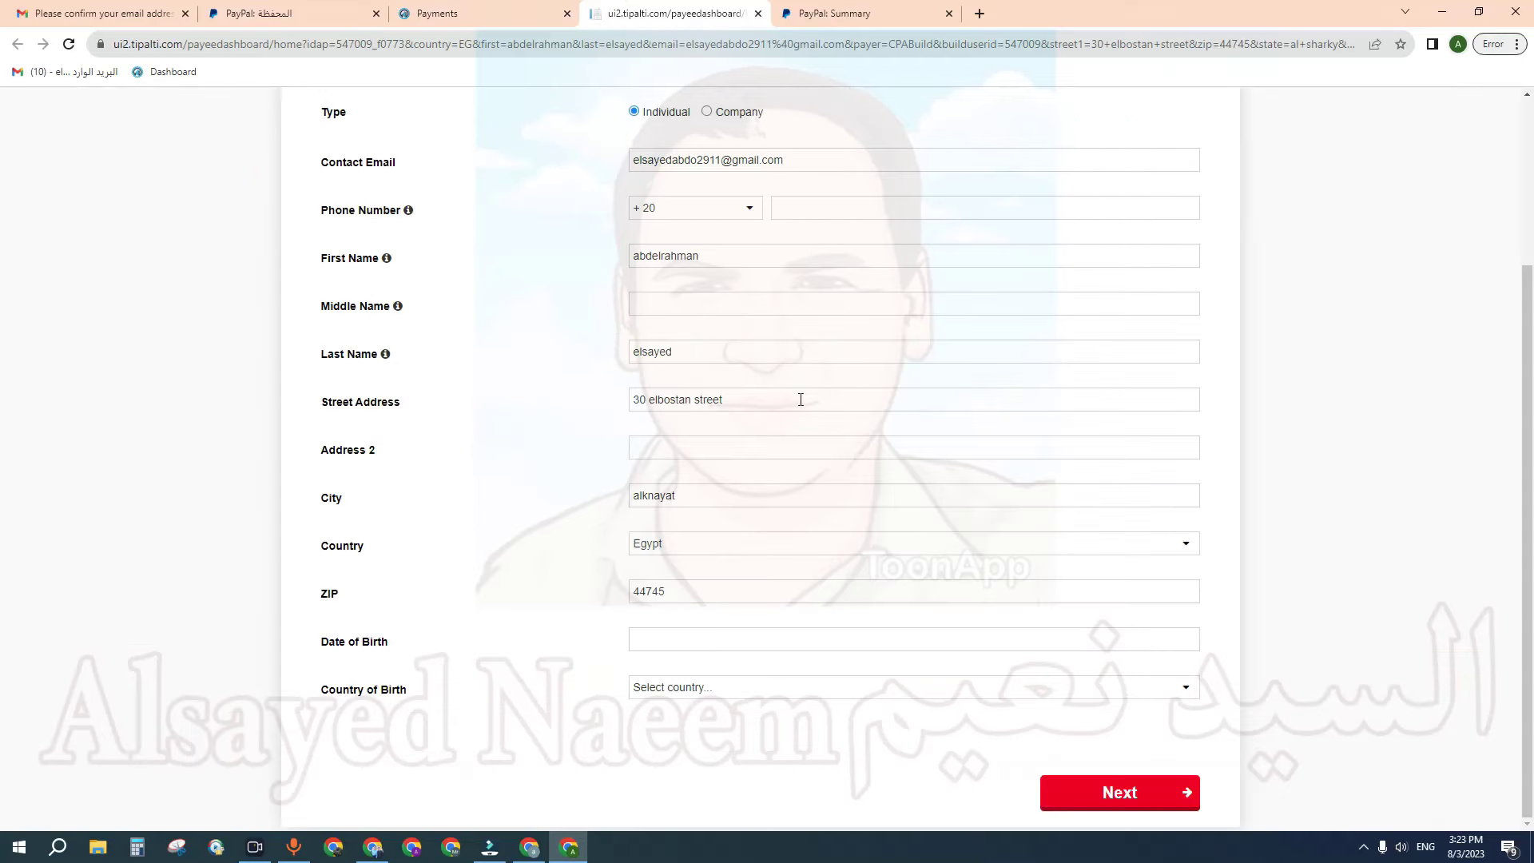
# Step: Enter the date of birth and Egypt as country of birth, then accept the unverified address
pyautogui.click(663, 692)
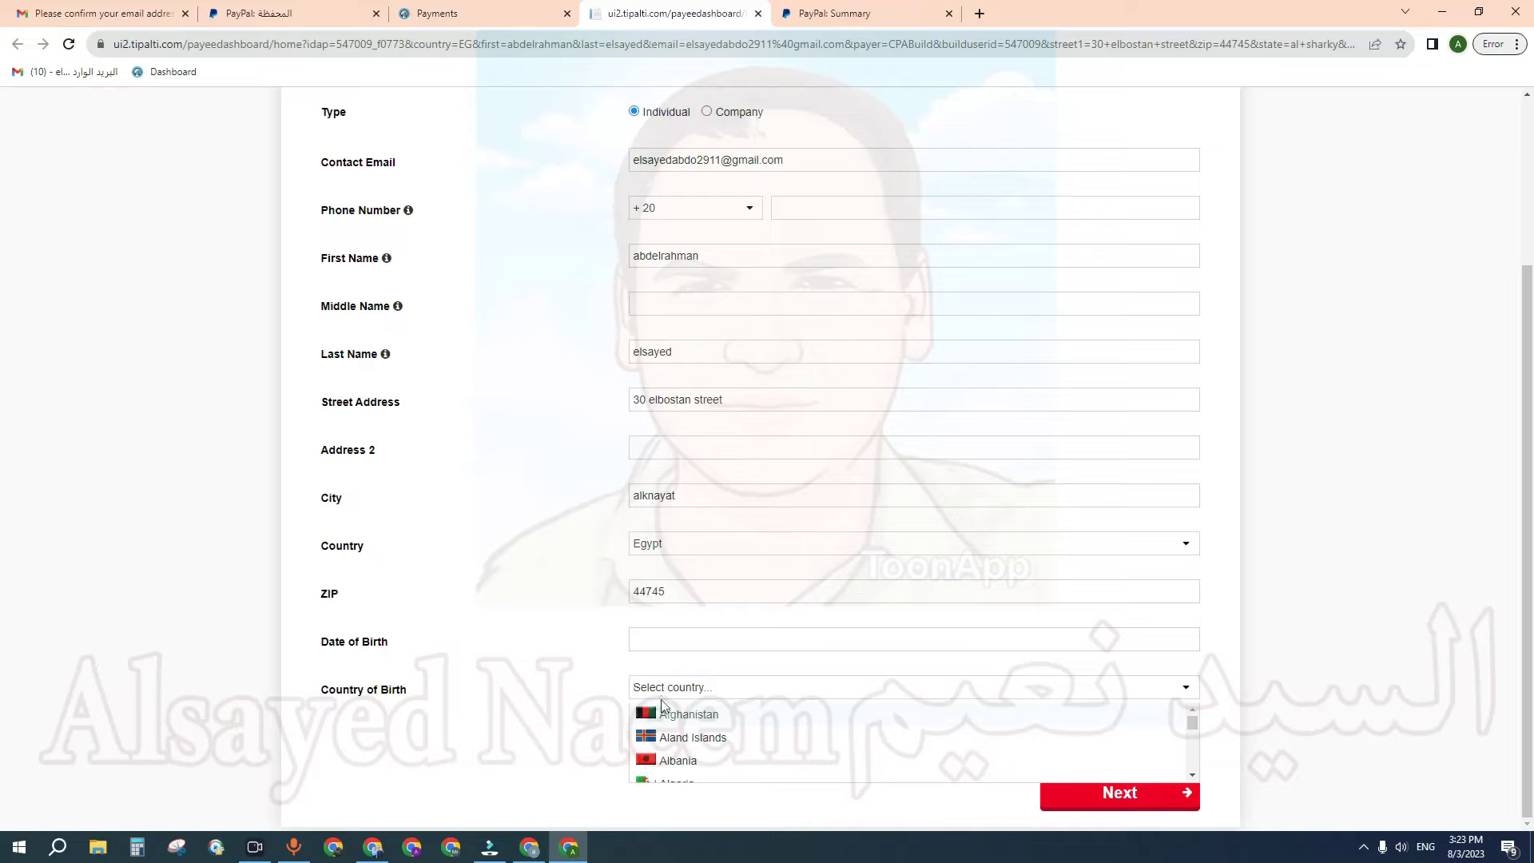
pyautogui.click(710, 639)
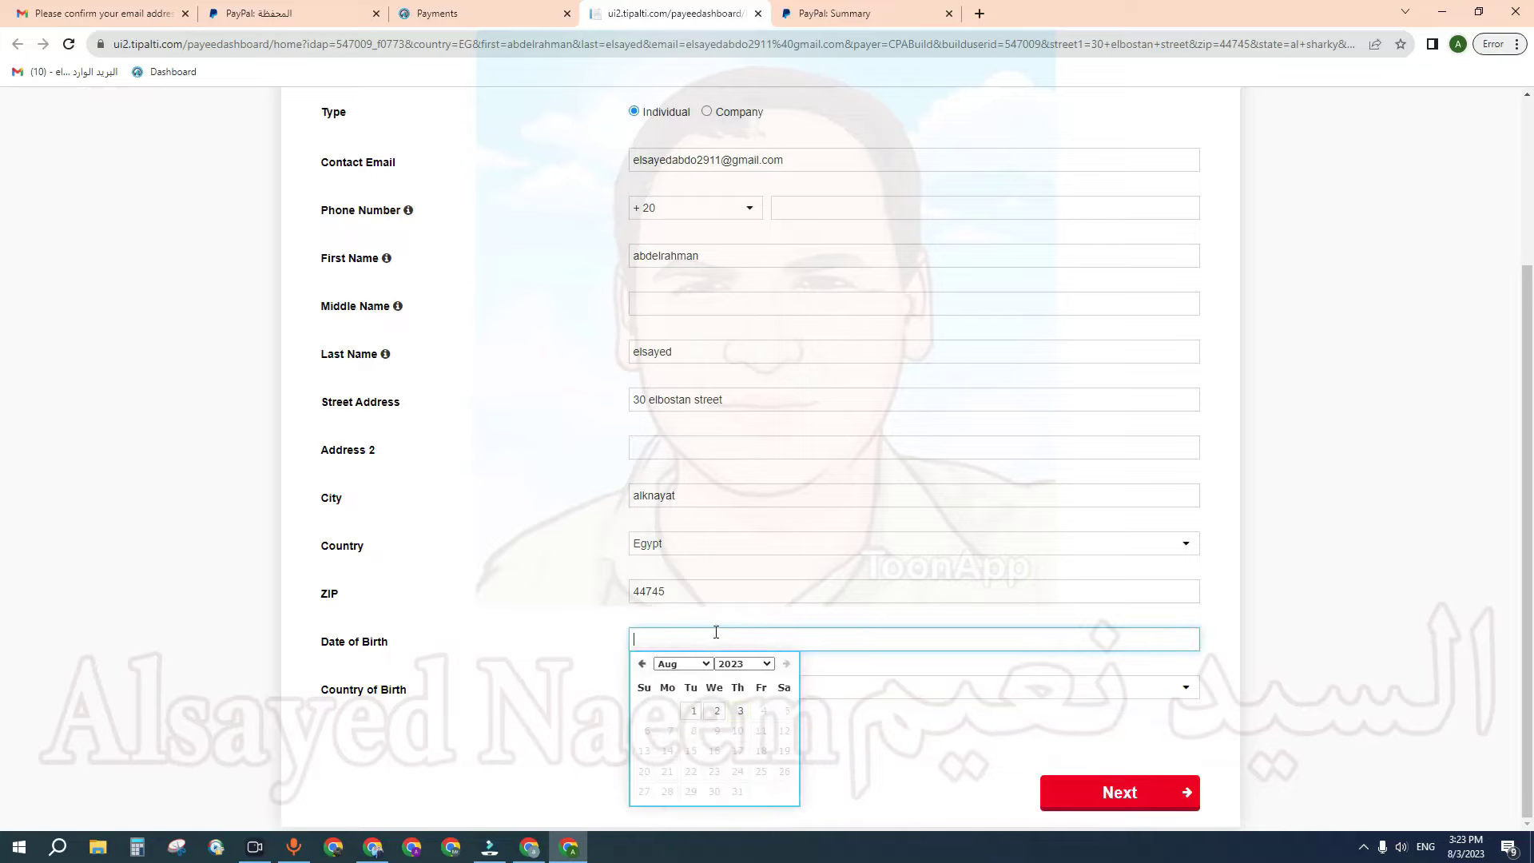
pyautogui.click(768, 664)
pyautogui.scroll(4, 754, 599)
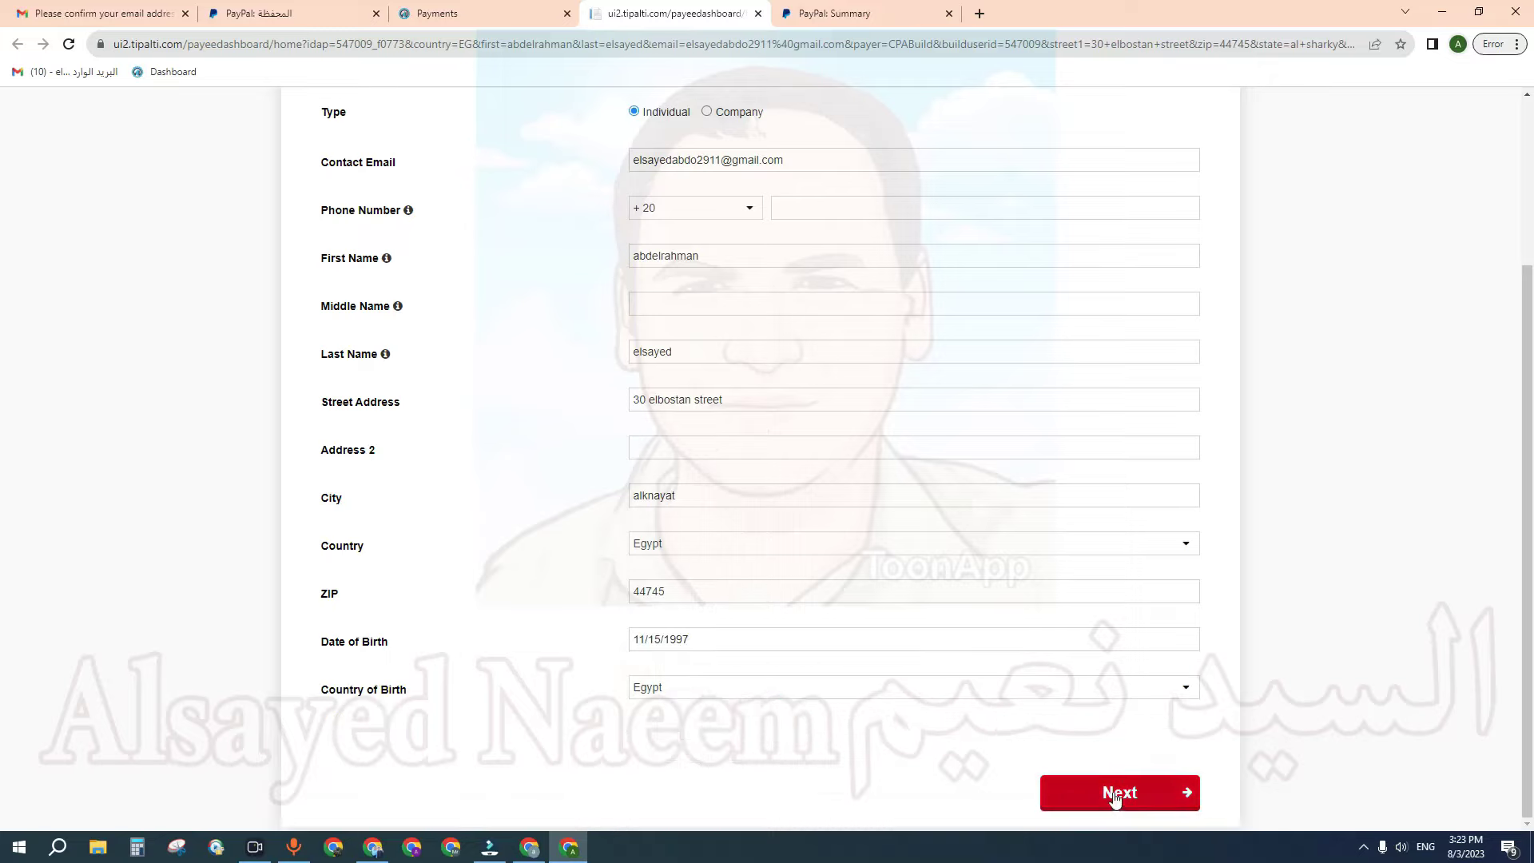
pyautogui.click(1100, 793)
pyautogui.click(715, 441)
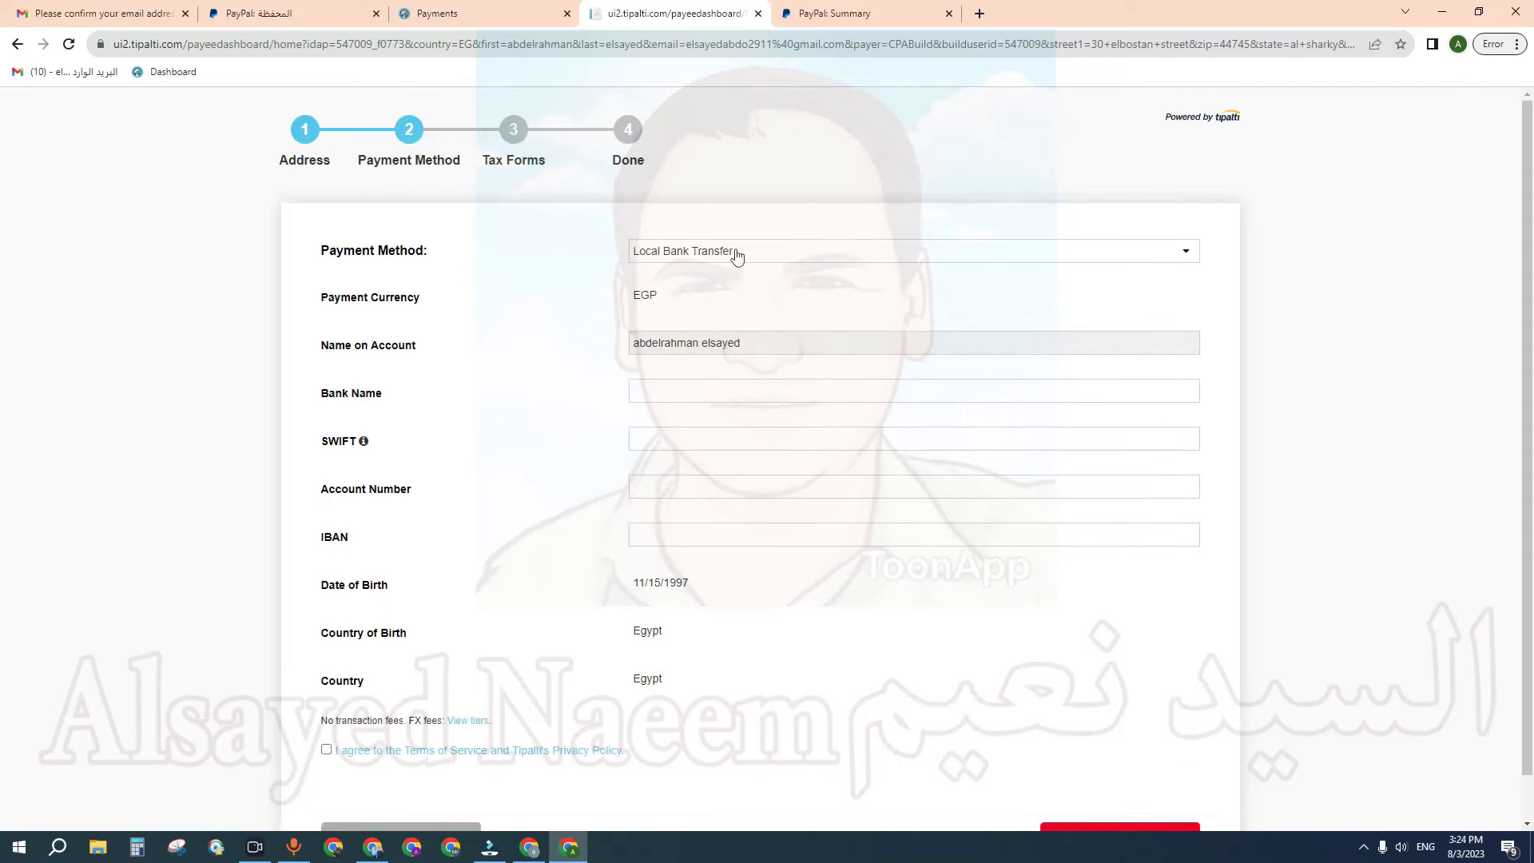
# Step: Select PayPal as payment method and USD as payment currency, then check the prefilled e-mail
pyautogui.click(735, 254)
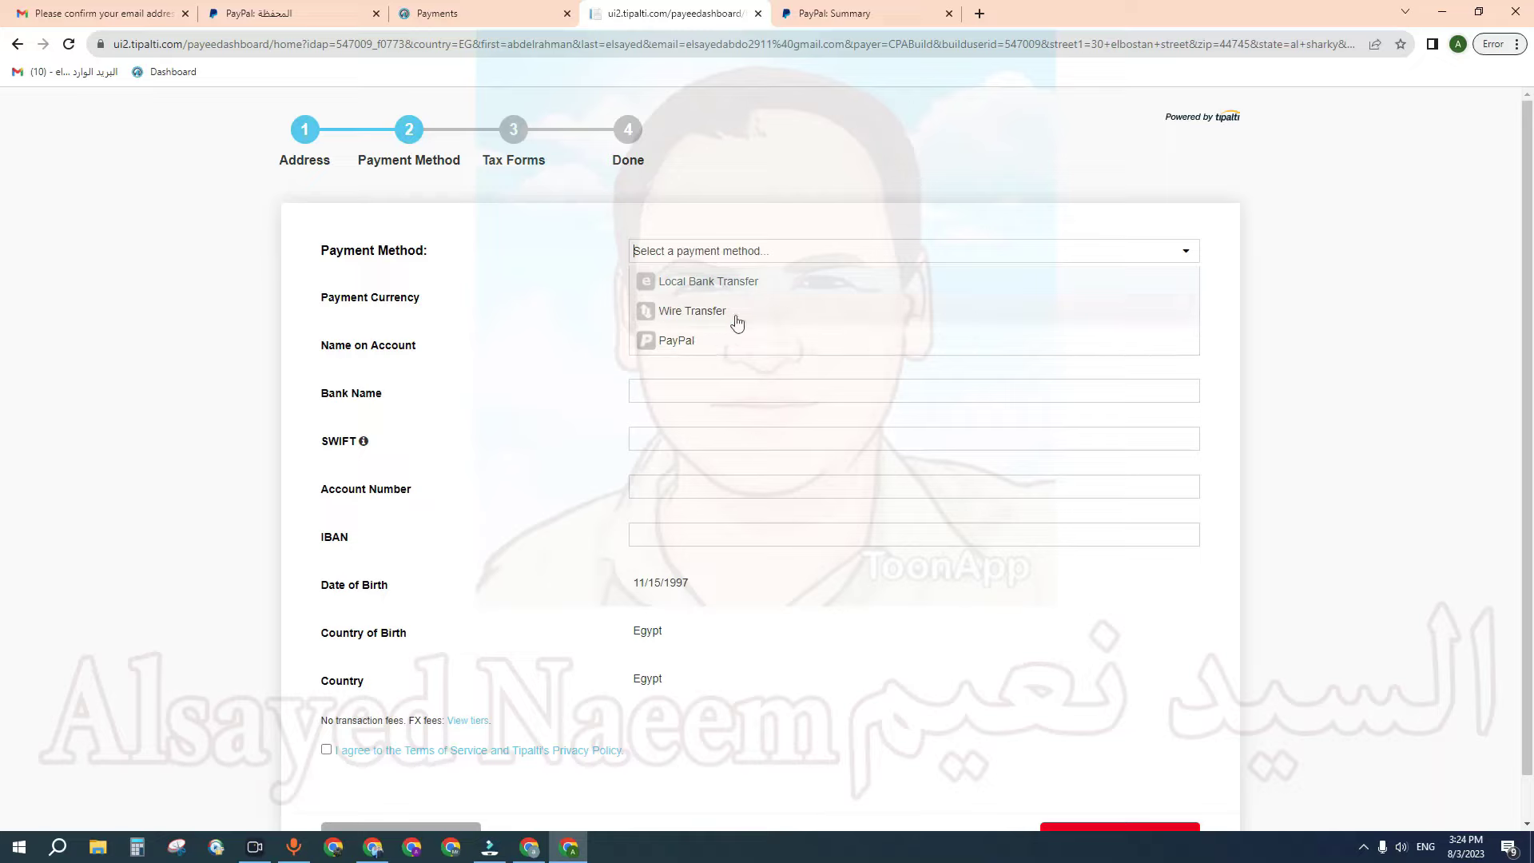
pyautogui.click(692, 341)
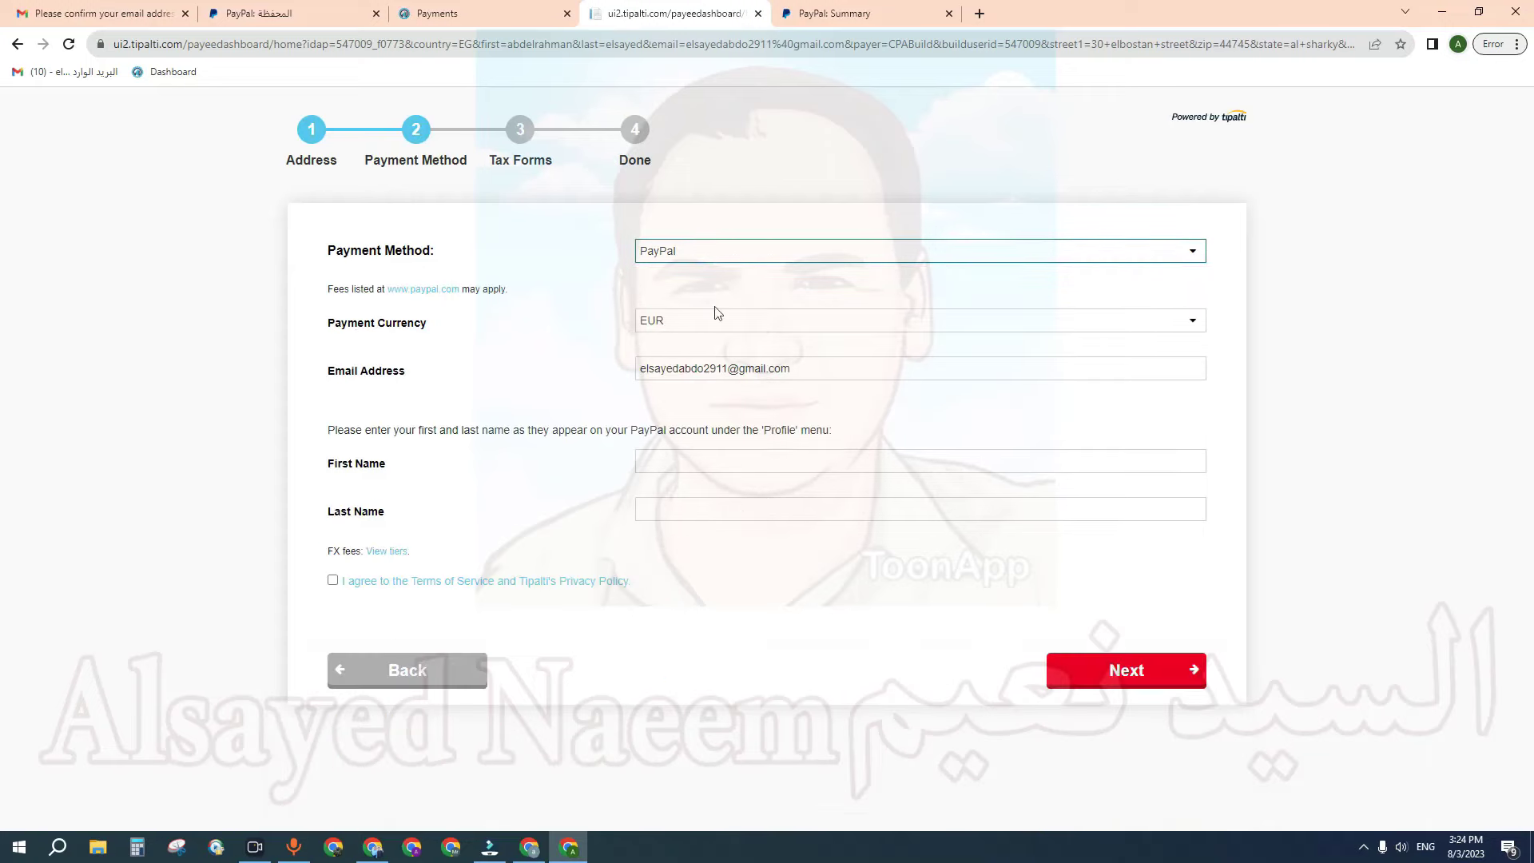
pyautogui.click(665, 324)
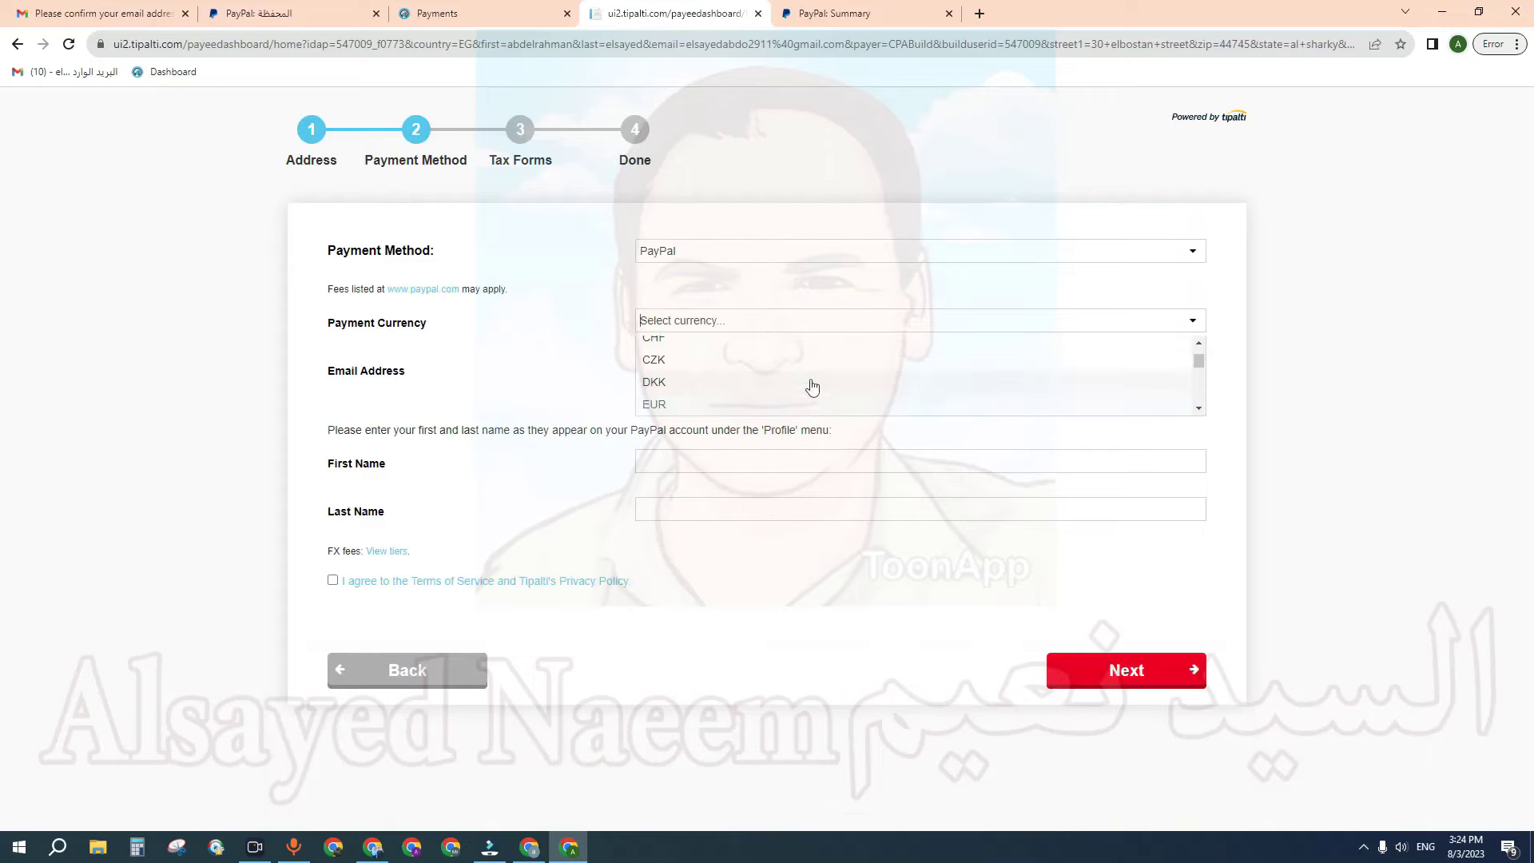
pyautogui.scroll(-5, 807, 385)
pyautogui.click(655, 405)
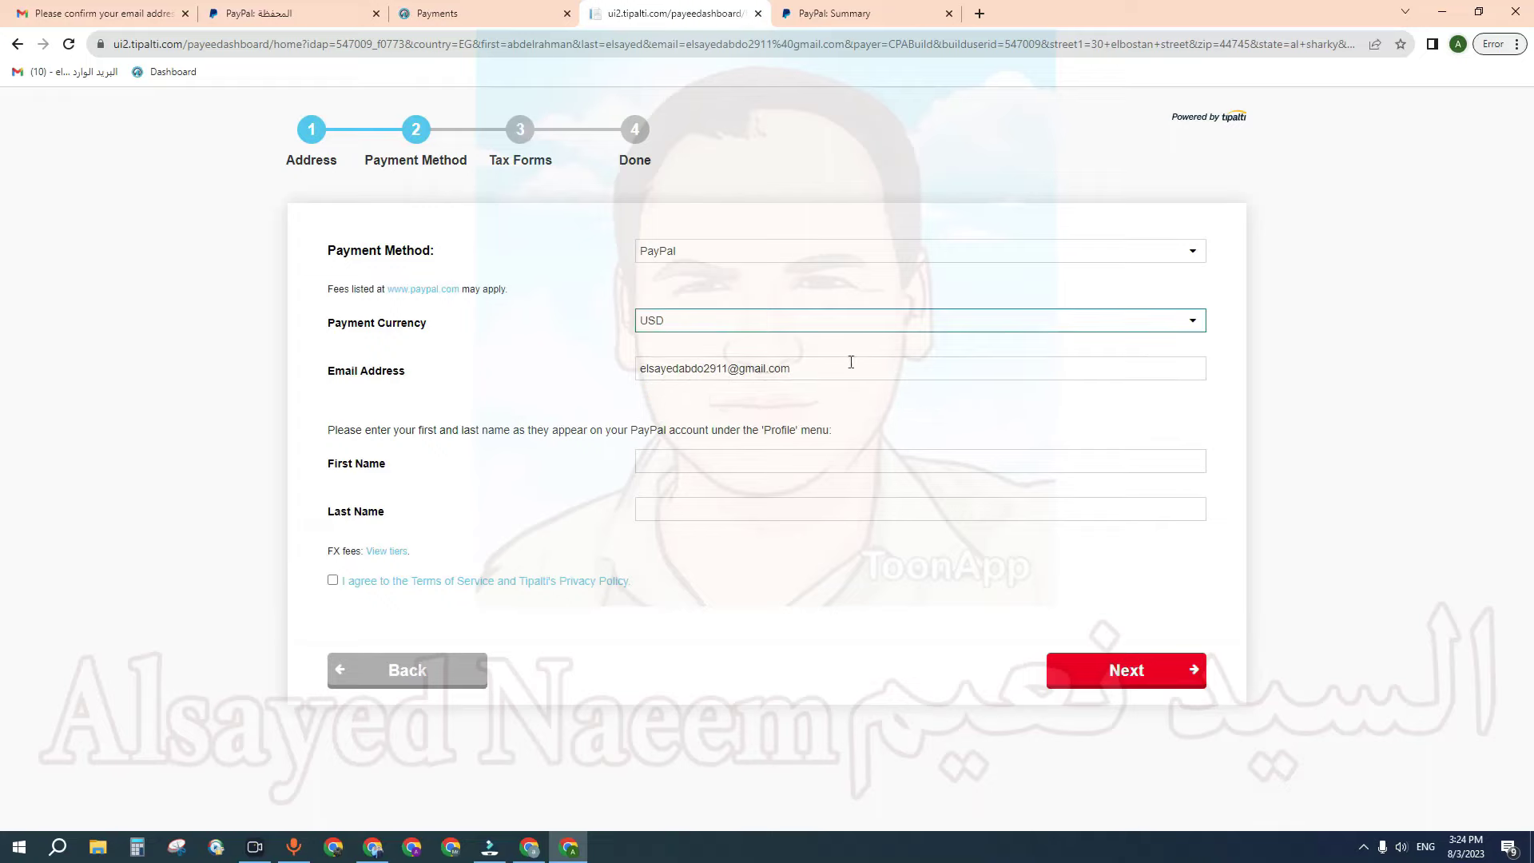
pyautogui.moveTo(827, 367); pyautogui.dragTo(599, 371)
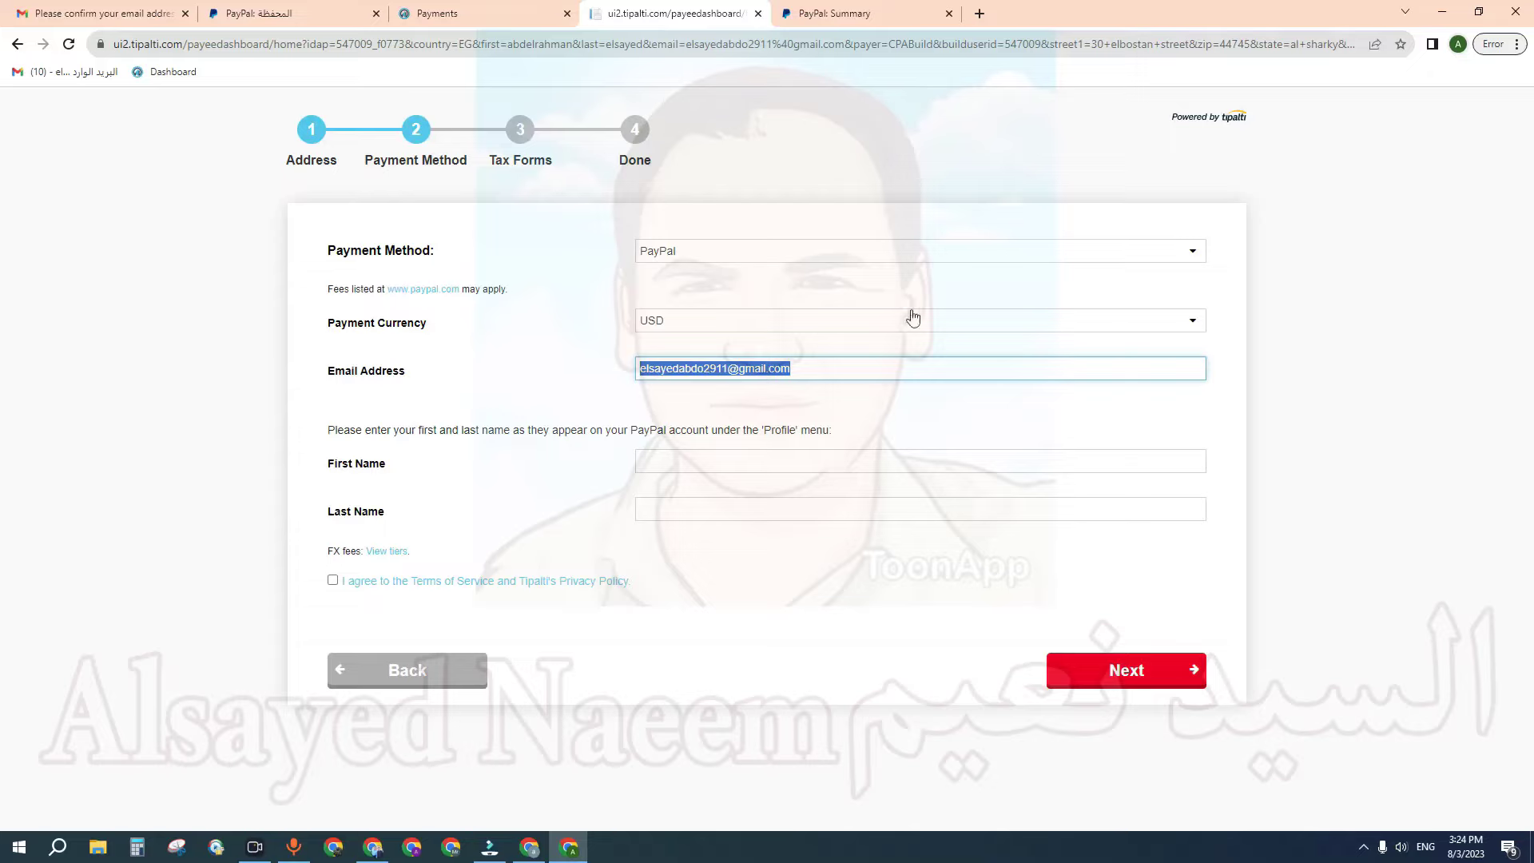
pyautogui.click(581, 330)
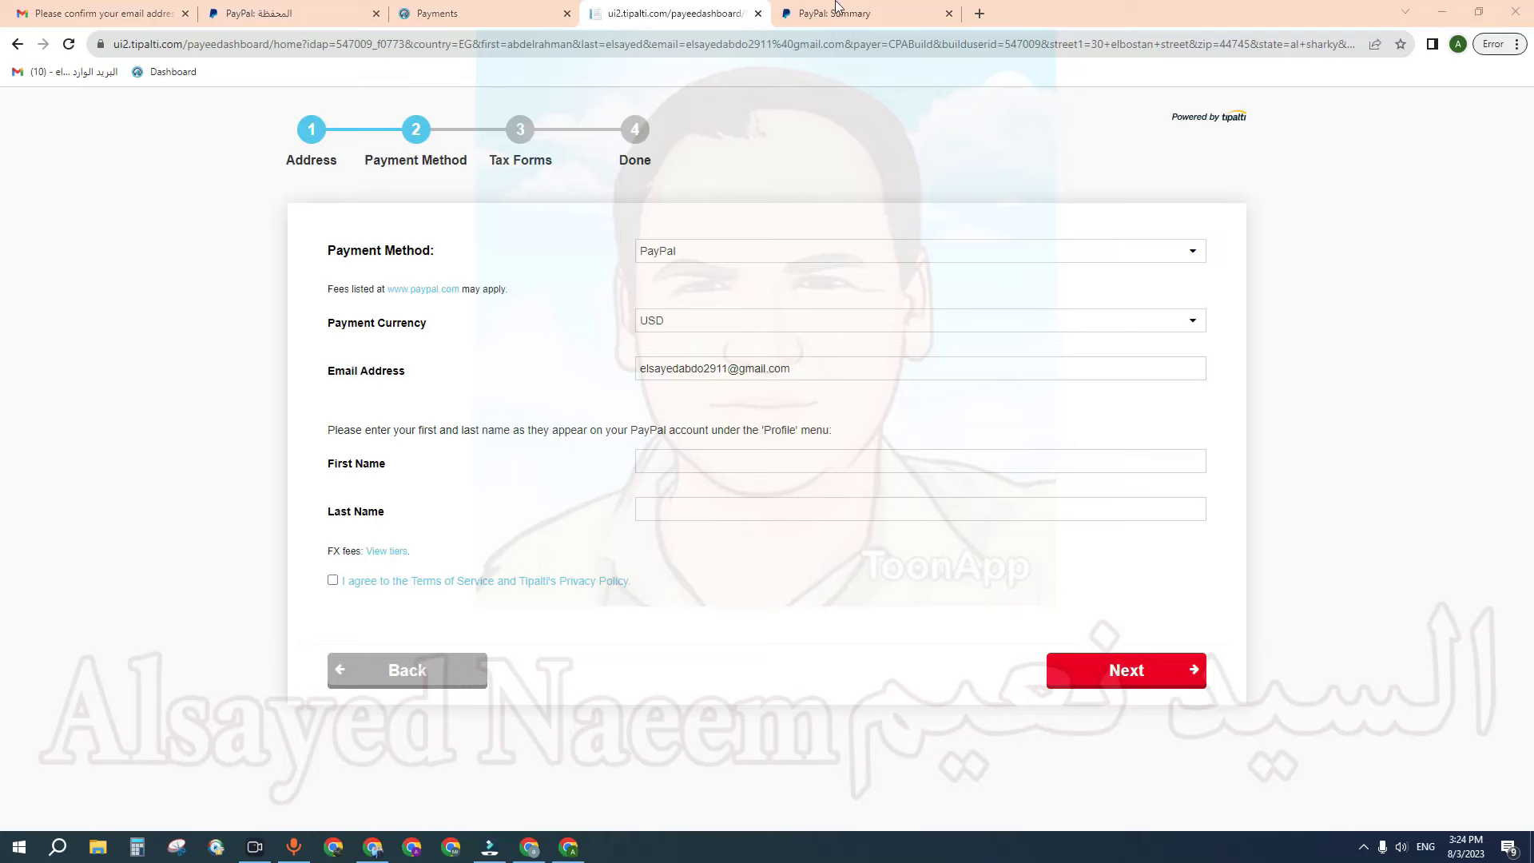
# Step: Copy the profile name from PayPal's account settings and paste it into Tipalti's First Name
pyautogui.click(861, 14)
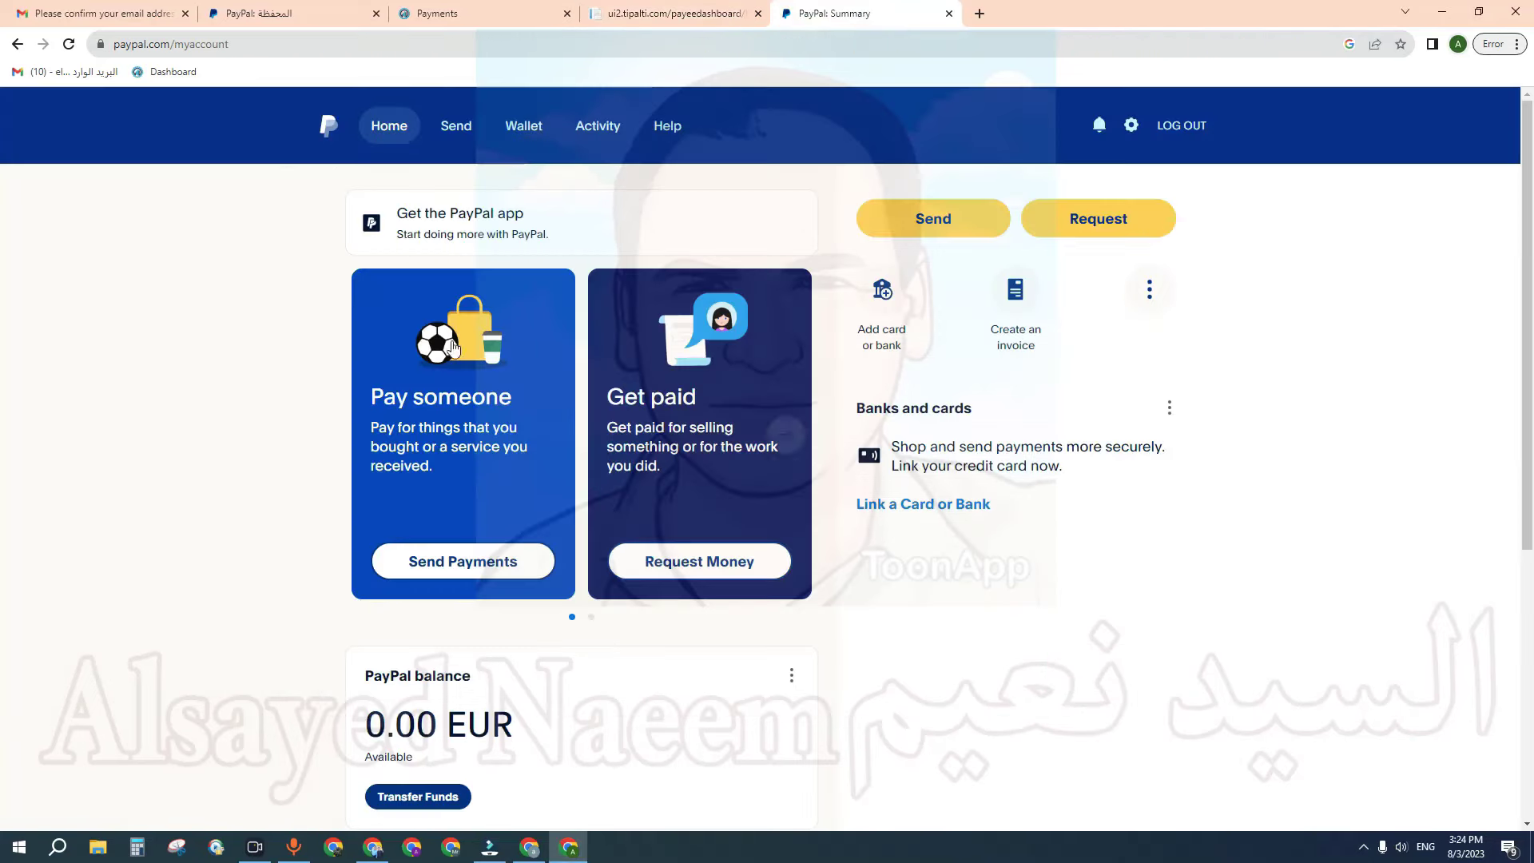
pyautogui.scroll(-4, 636, 479)
pyautogui.scroll(4, 631, 554)
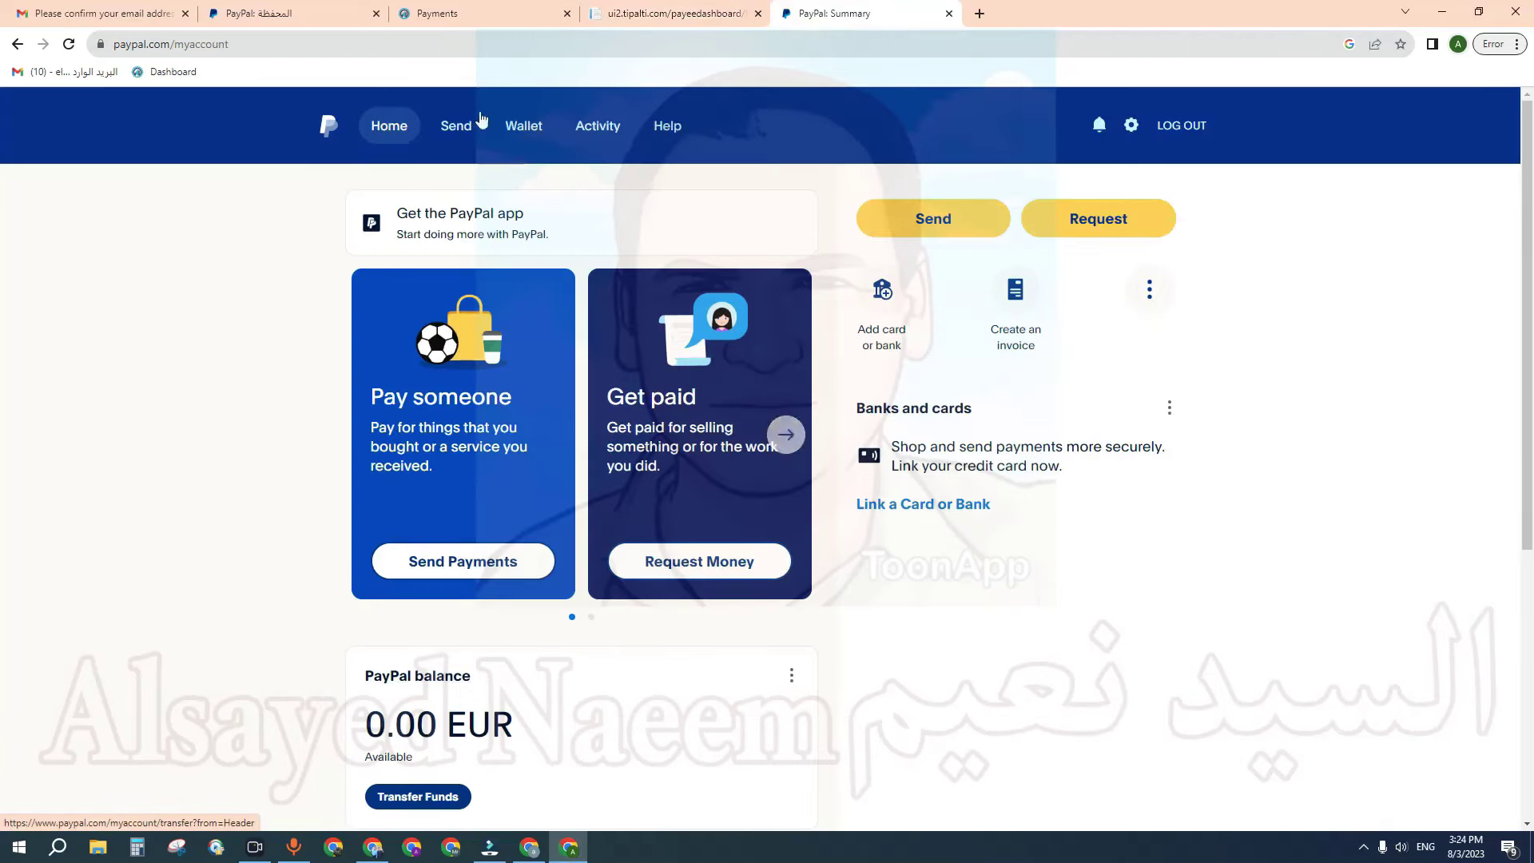
pyautogui.click(1129, 128)
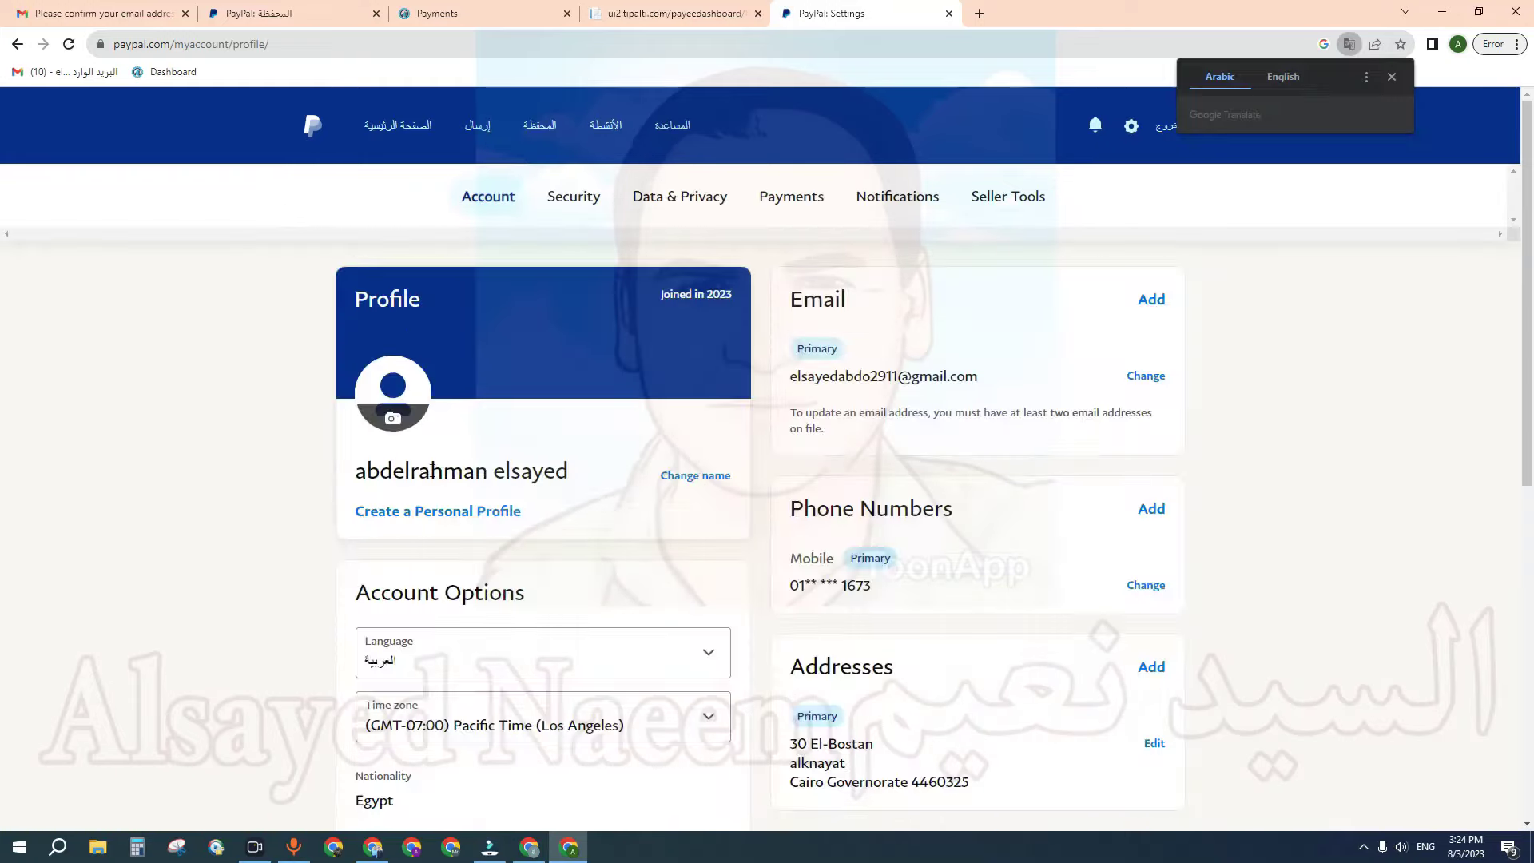
pyautogui.tripleClick(450, 472)
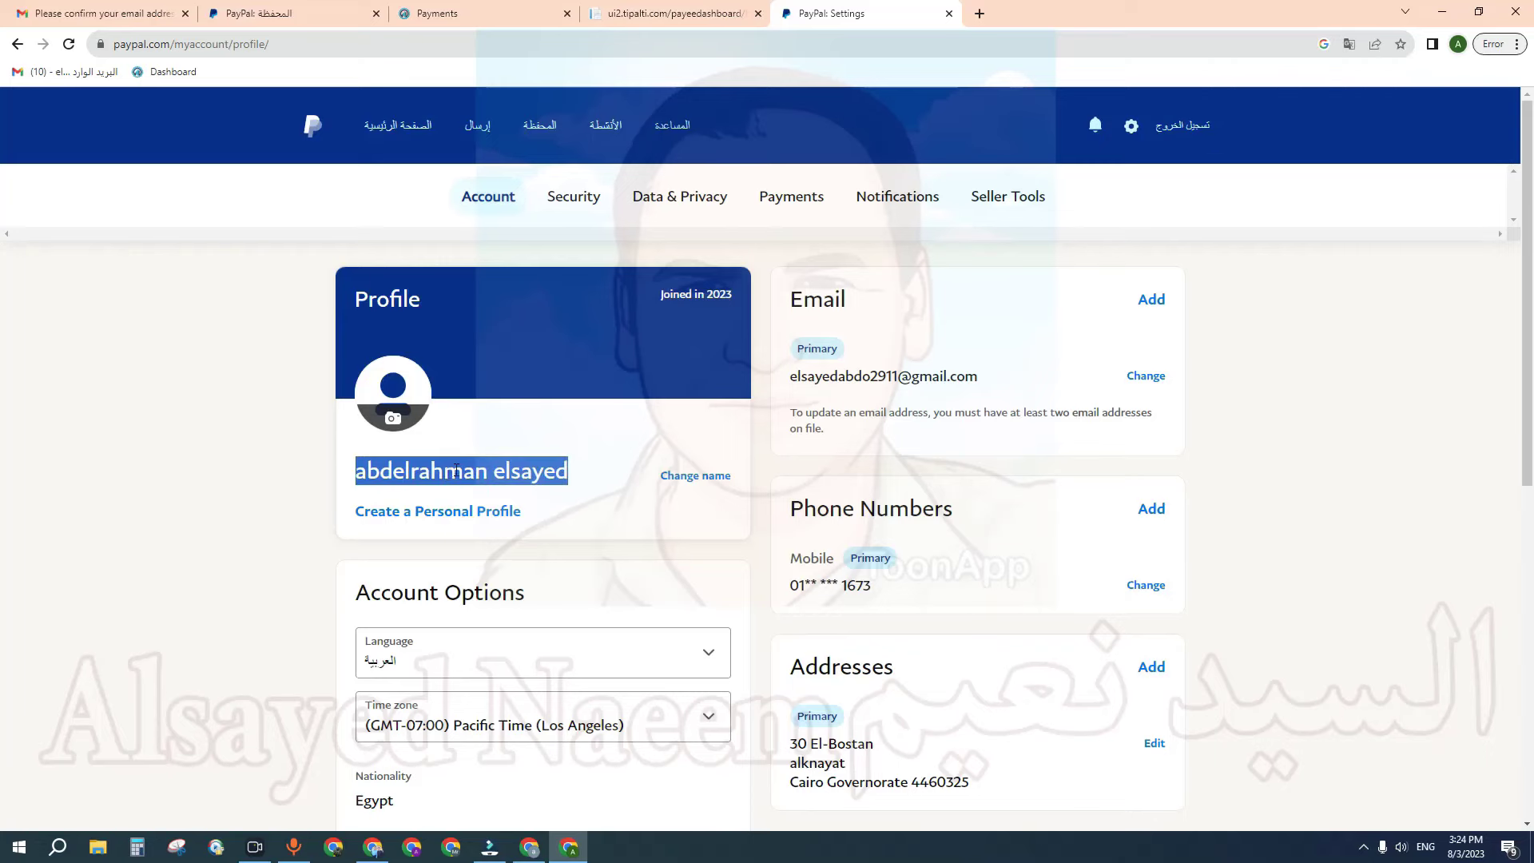
pyautogui.rightClick(455, 472)
pyautogui.click(475, 486)
pyautogui.click(722, 13)
pyautogui.rightClick(666, 452)
pyautogui.click(717, 548)
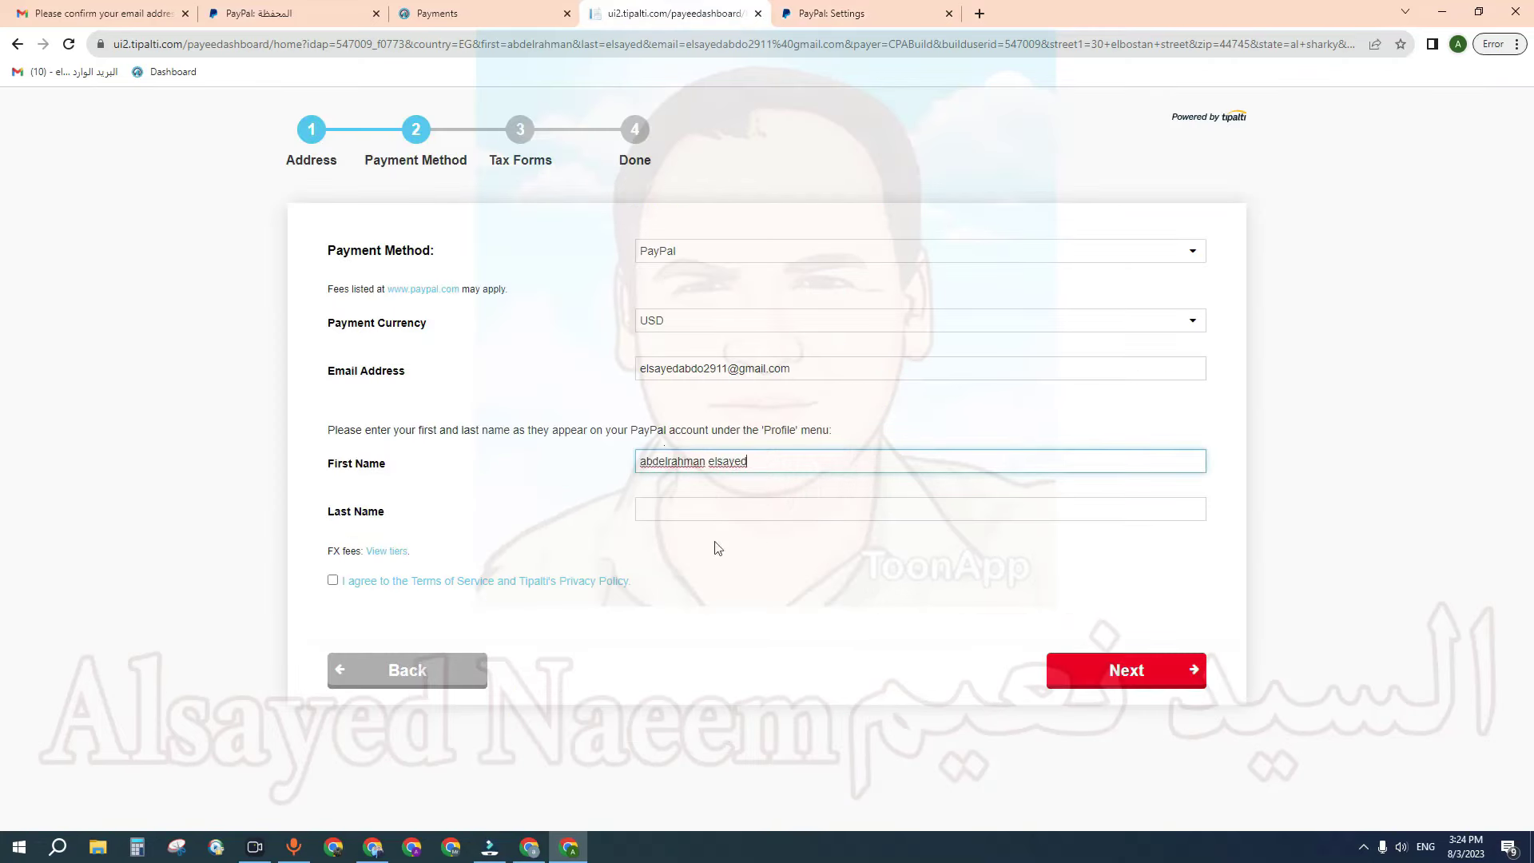
# Step: Move the surname into Last Name, accept the terms of service, and continue to Tax Forms
pyautogui.doubleClick(732, 461)
pyautogui.moveTo(723, 468); pyautogui.dragTo(696, 520)
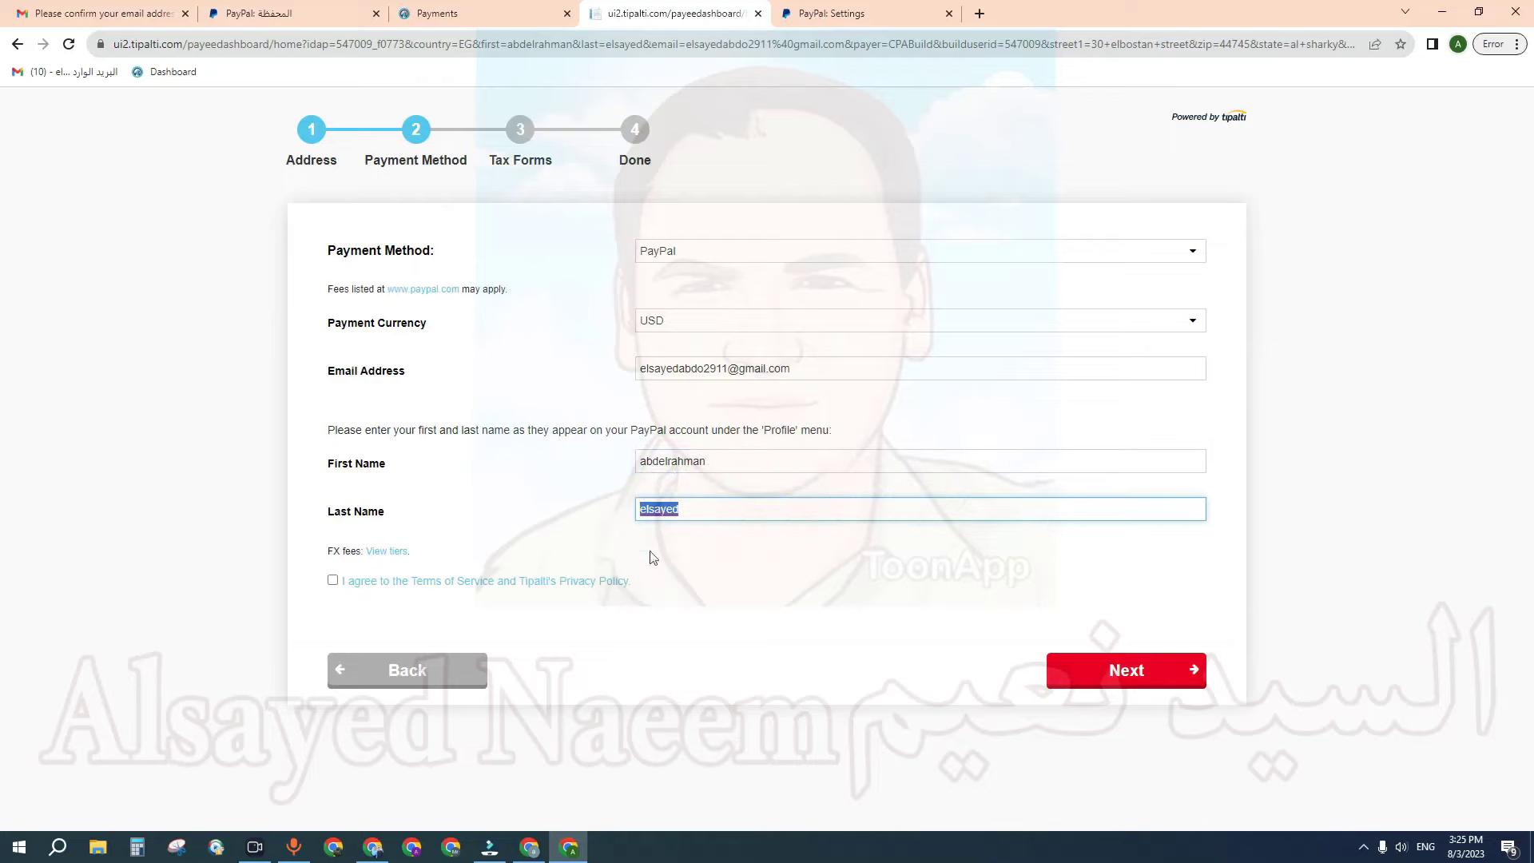
pyautogui.click(331, 584)
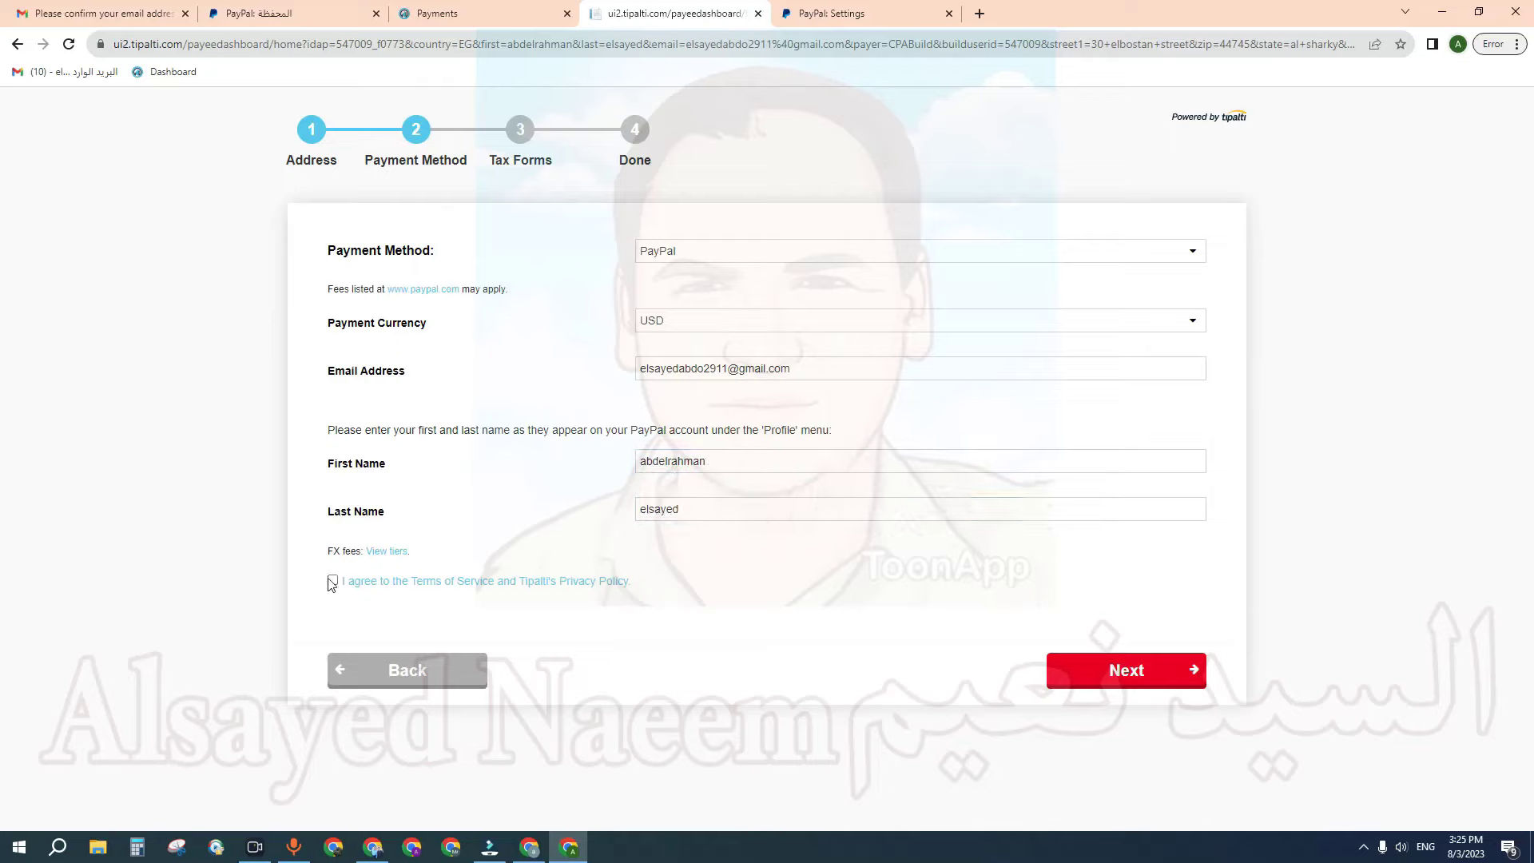
pyautogui.click(1135, 671)
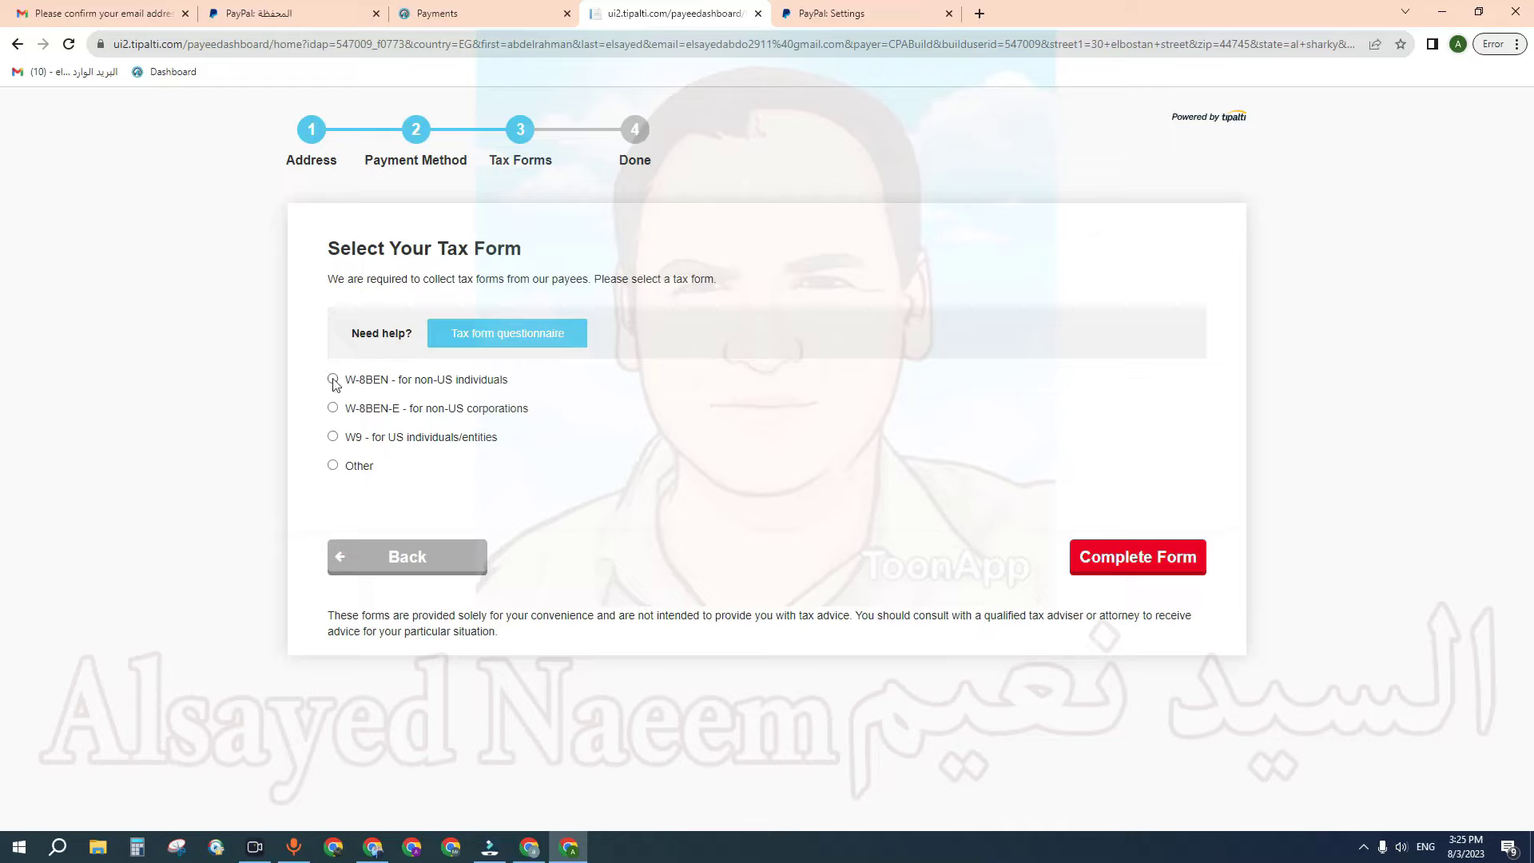
# Step: Start the W-8BEN, certify no U.S. activities, and sign the certificate with the pasted name
pyautogui.click(1130, 568)
pyautogui.click(331, 335)
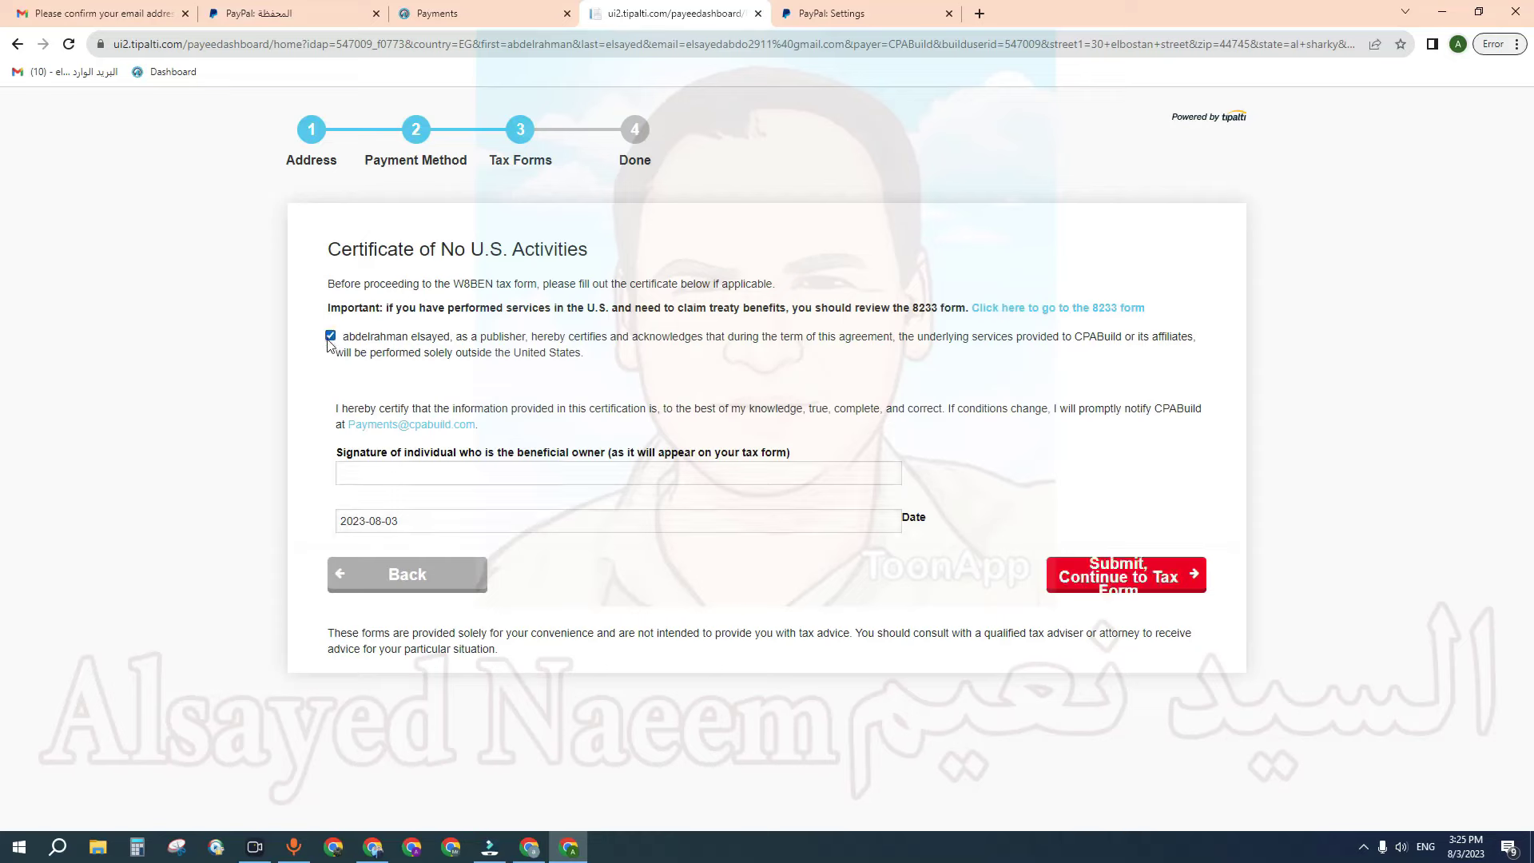
pyautogui.rightClick(432, 473)
pyautogui.click(467, 596)
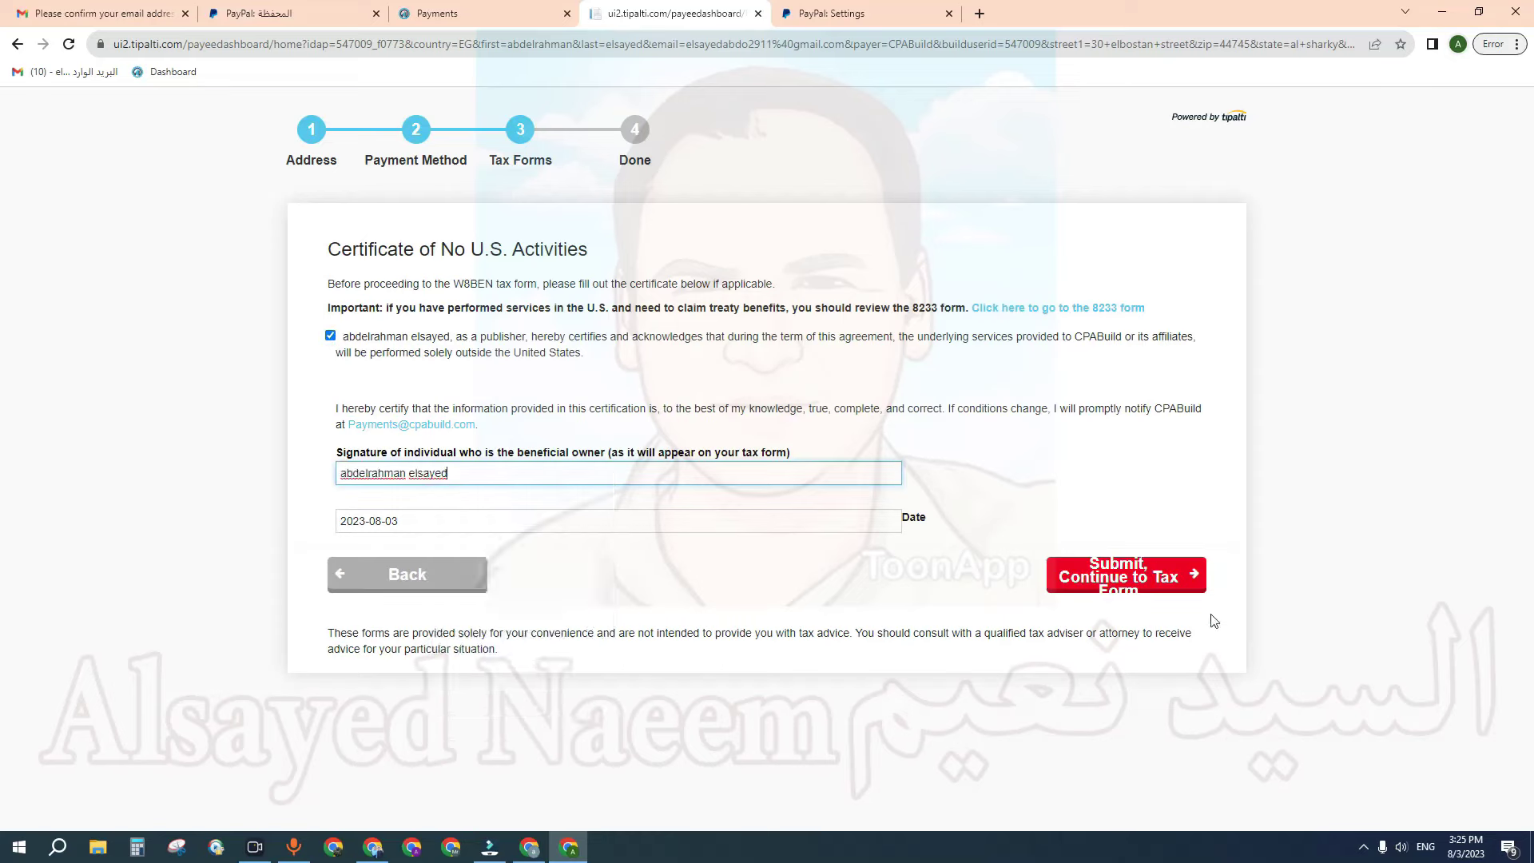
pyautogui.click(1107, 586)
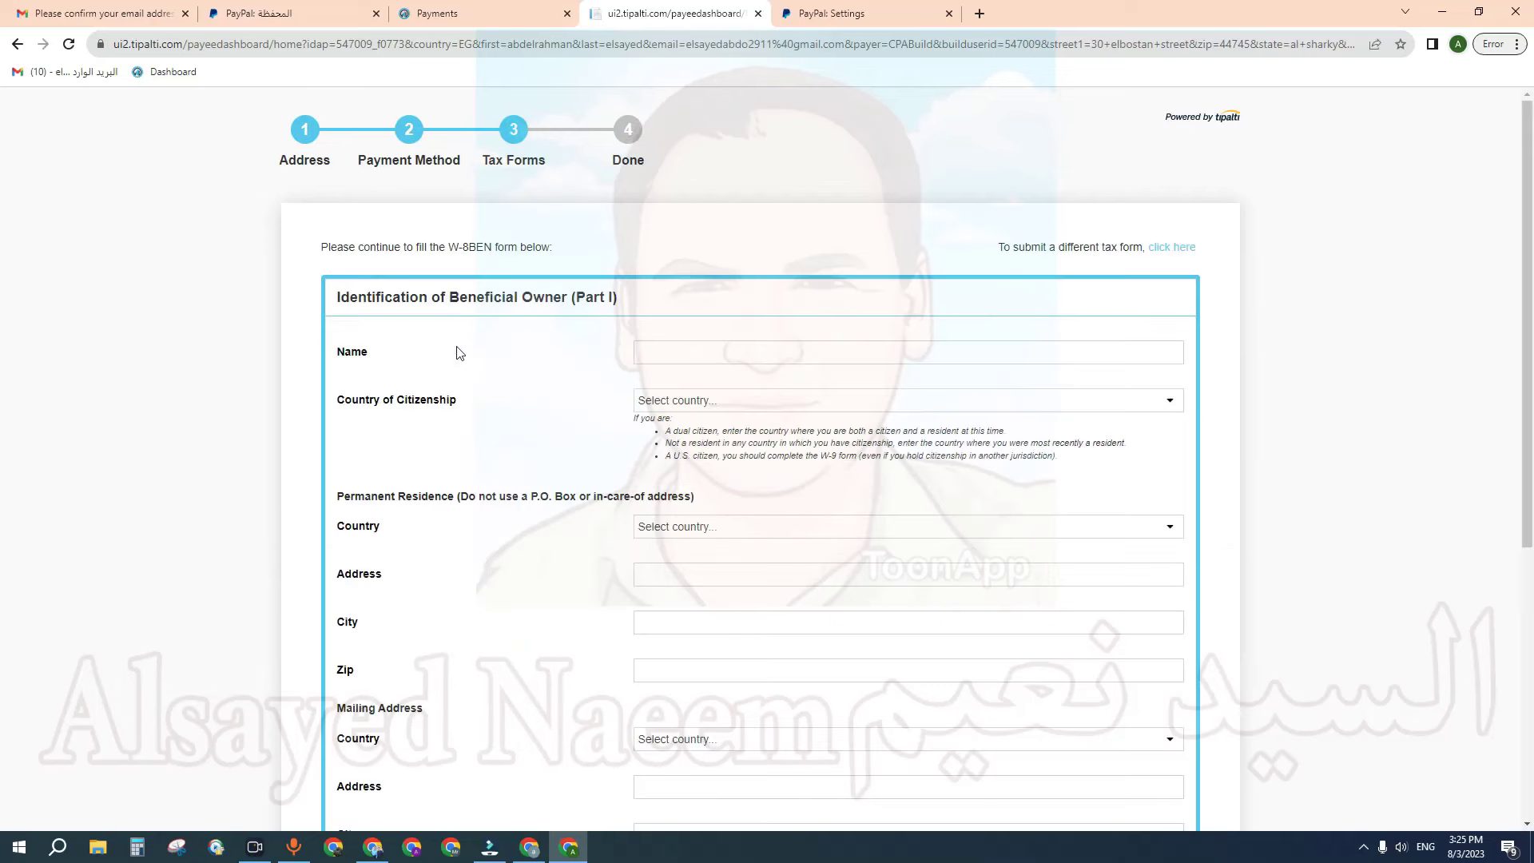
# Step: Enter the full name, Egypt as citizenship and residence country, reusing the contact address
pyautogui.rightClick(681, 354)
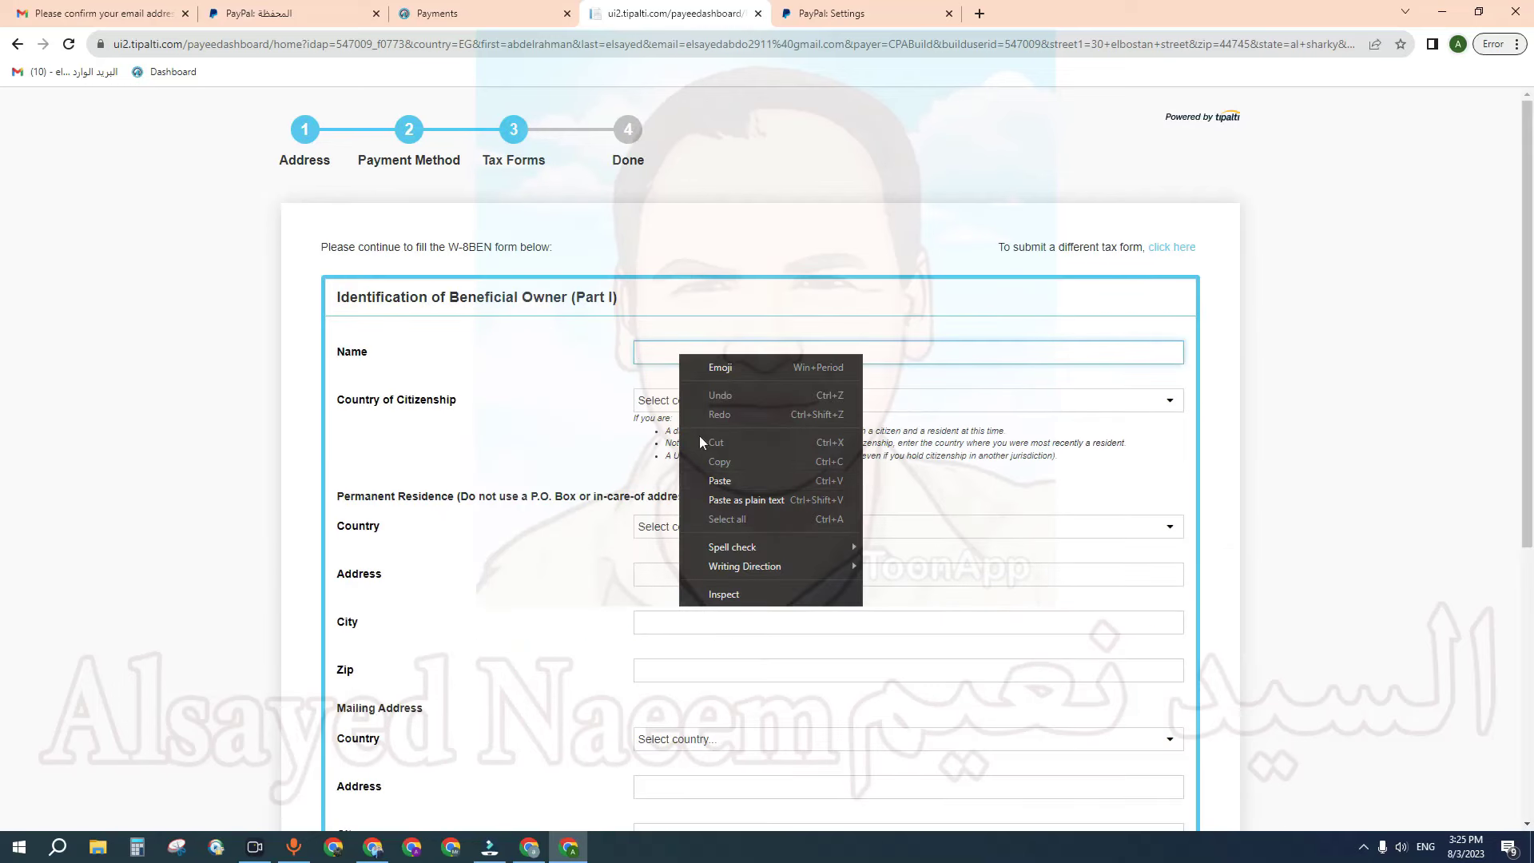
pyautogui.click(704, 473)
pyautogui.click(685, 409)
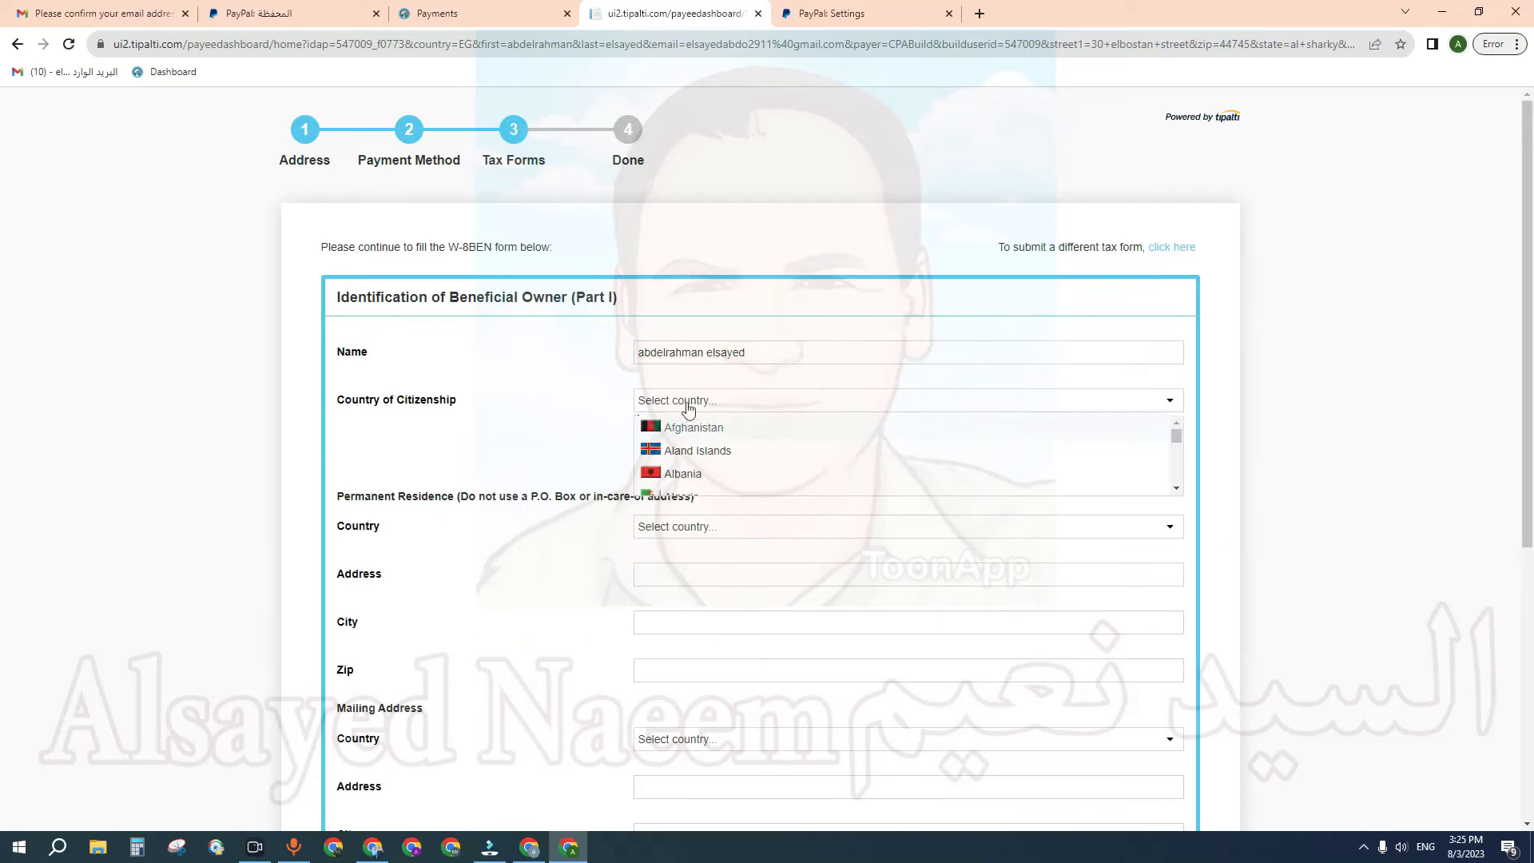
pyautogui.write('eg')
pyautogui.click(700, 450)
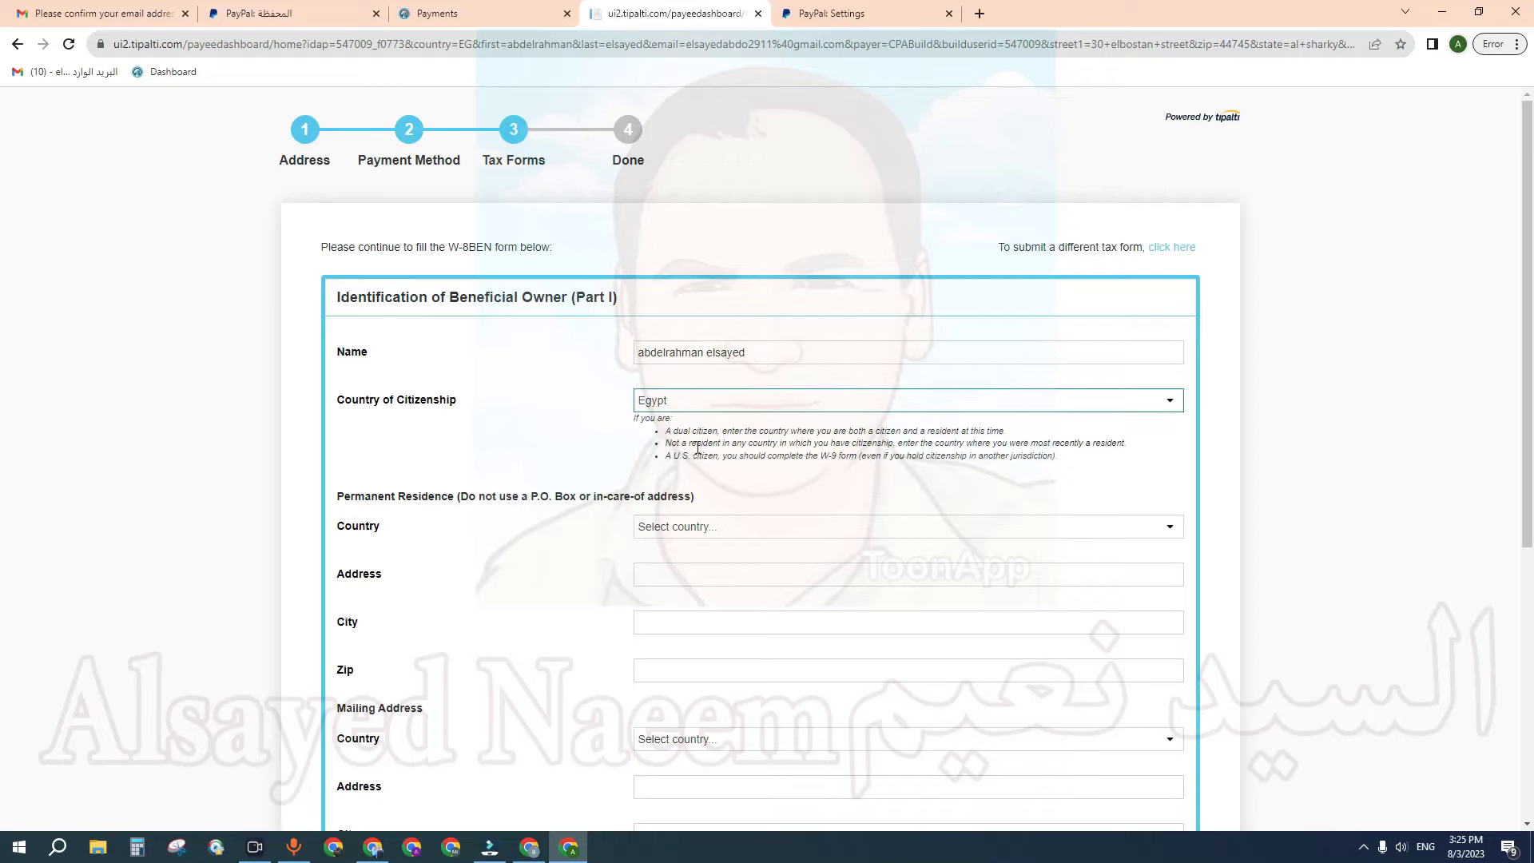
pyautogui.click(676, 529)
pyautogui.write('e')
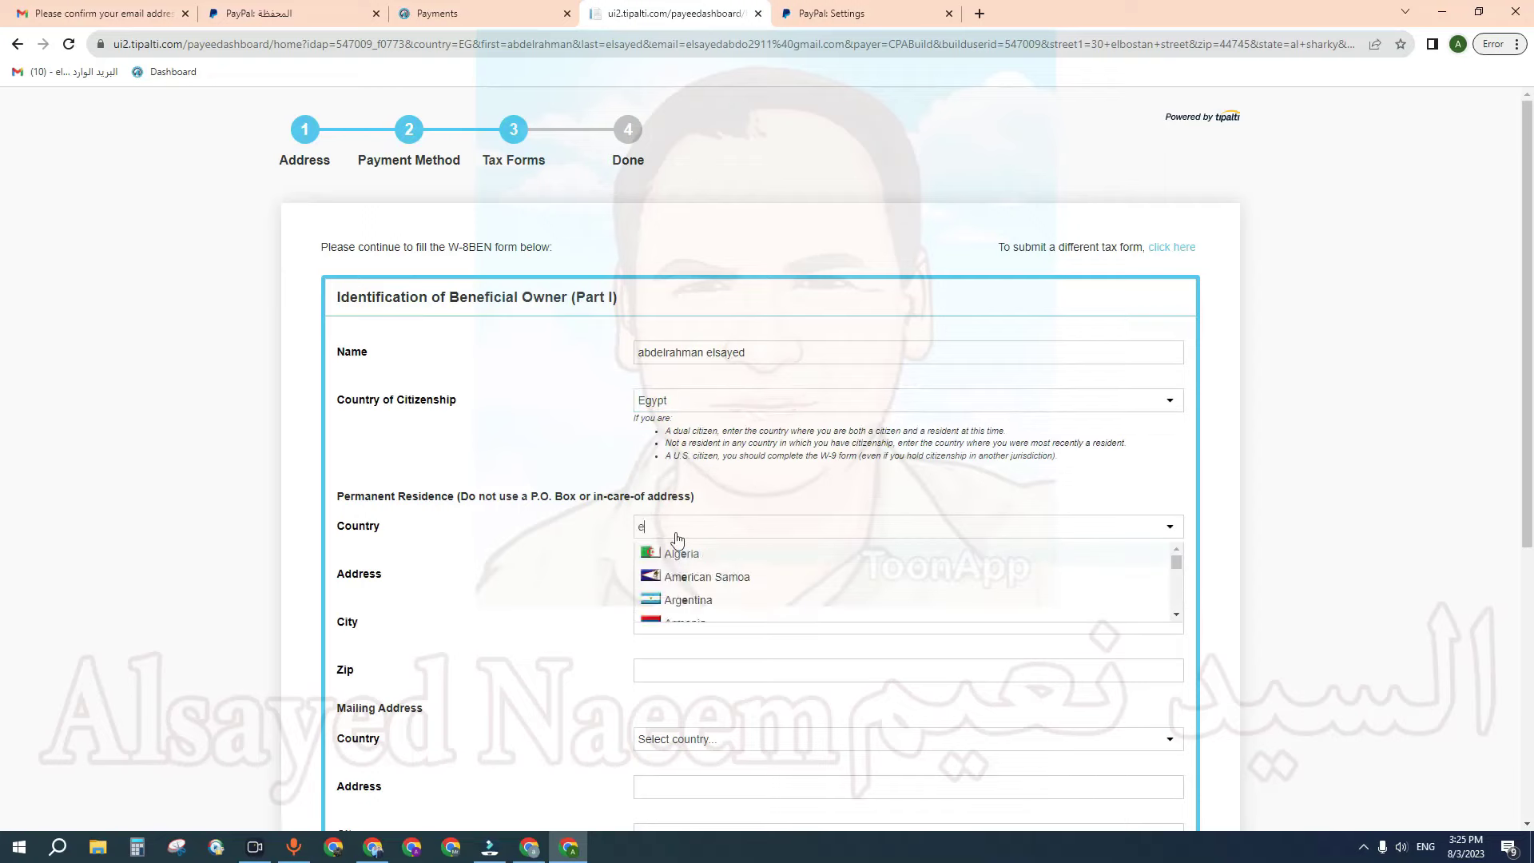
pyautogui.write('g')
pyautogui.click(666, 576)
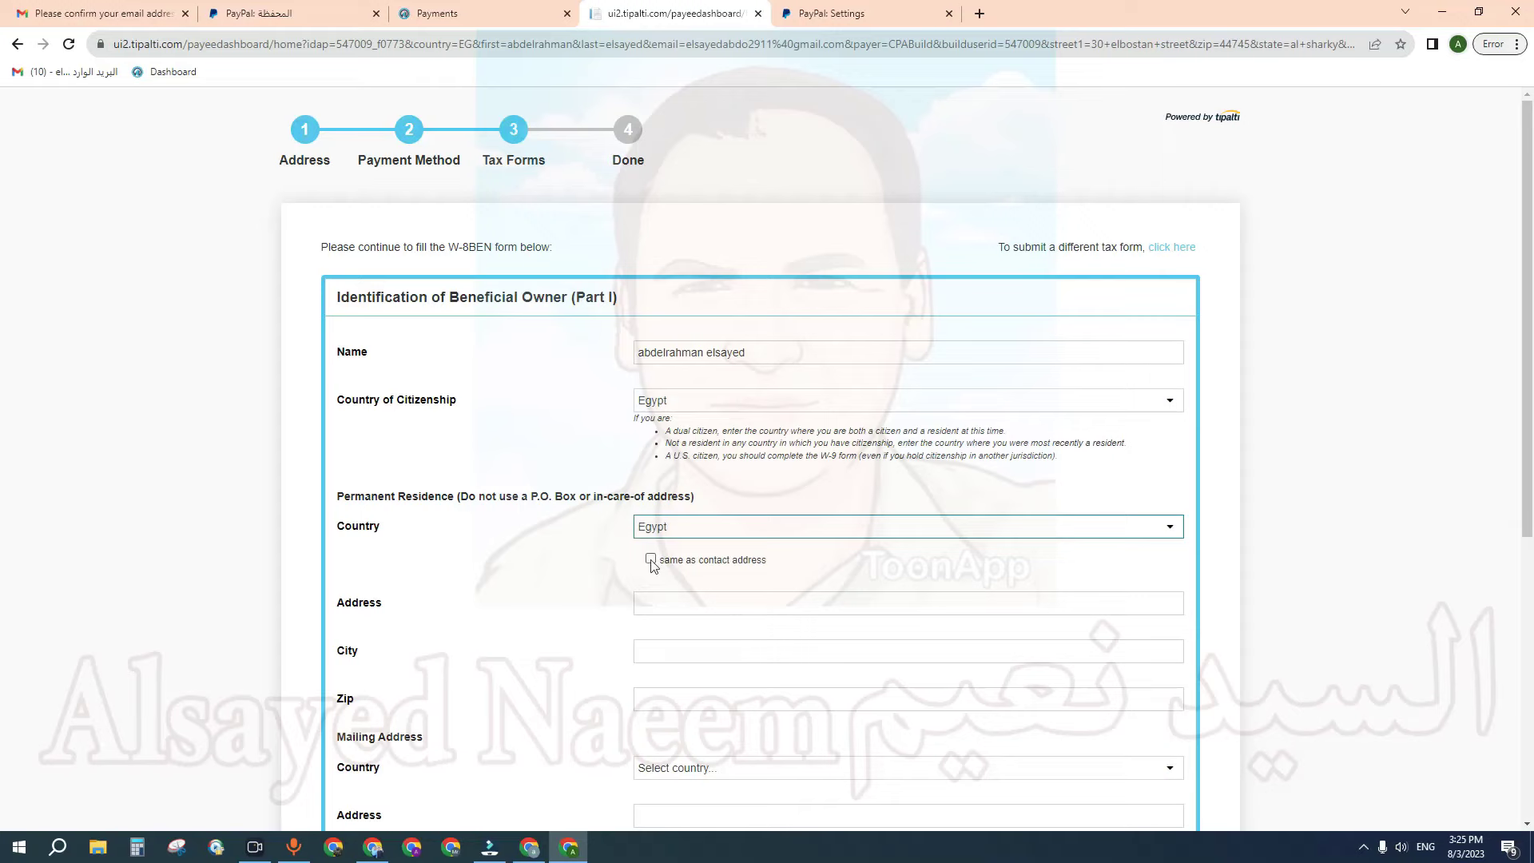
pyautogui.click(651, 559)
# Step: Set the mailing address to Egypt like the residence, and mark the FTIN not legally required
pyautogui.scroll(-3, 703, 564)
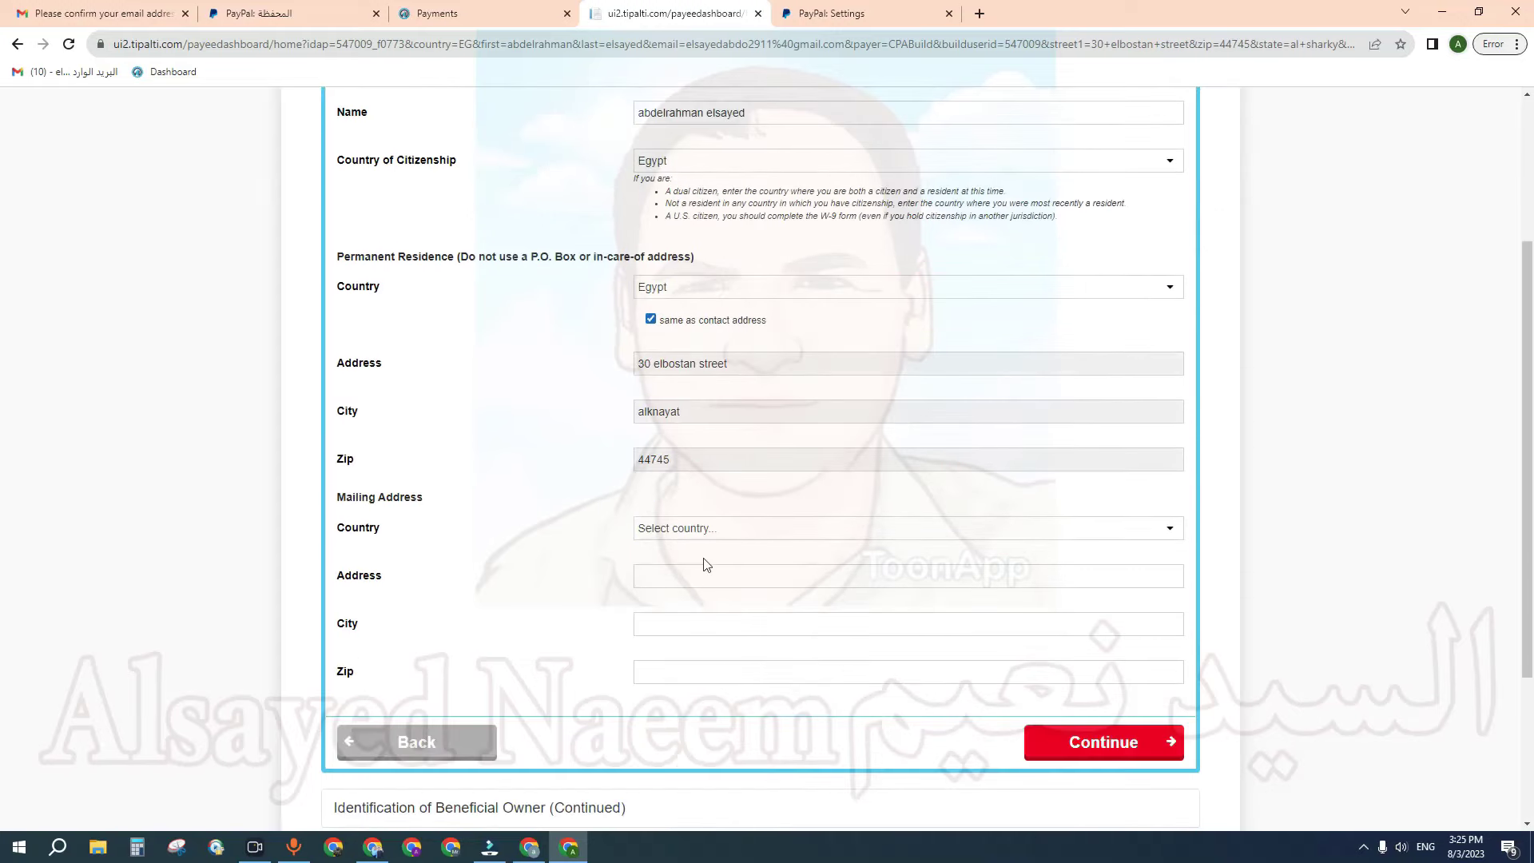
pyautogui.click(713, 533)
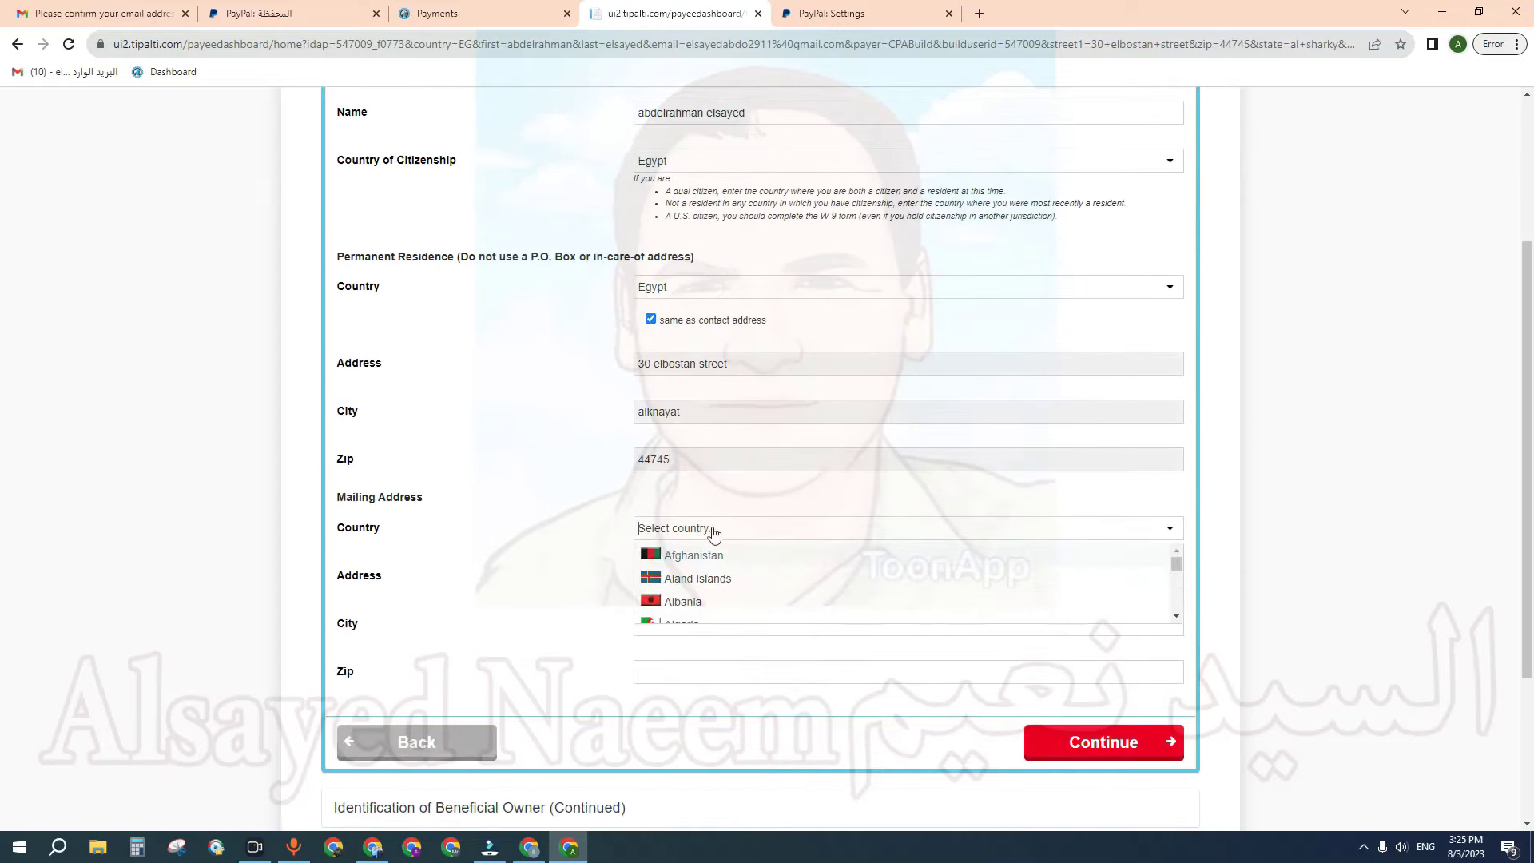
pyautogui.write('eg')
pyautogui.click(662, 572)
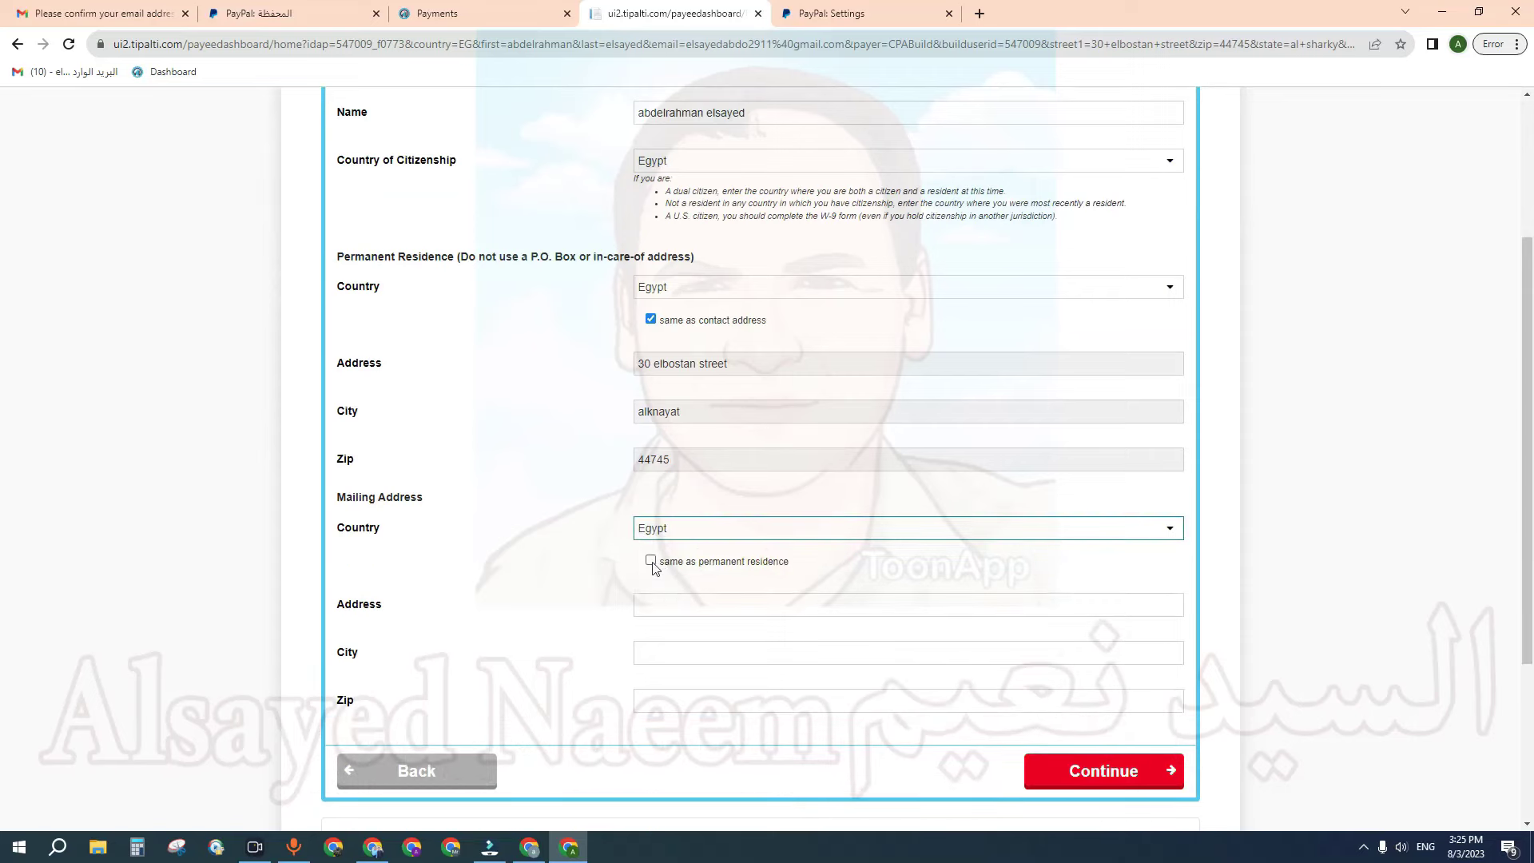
pyautogui.click(651, 561)
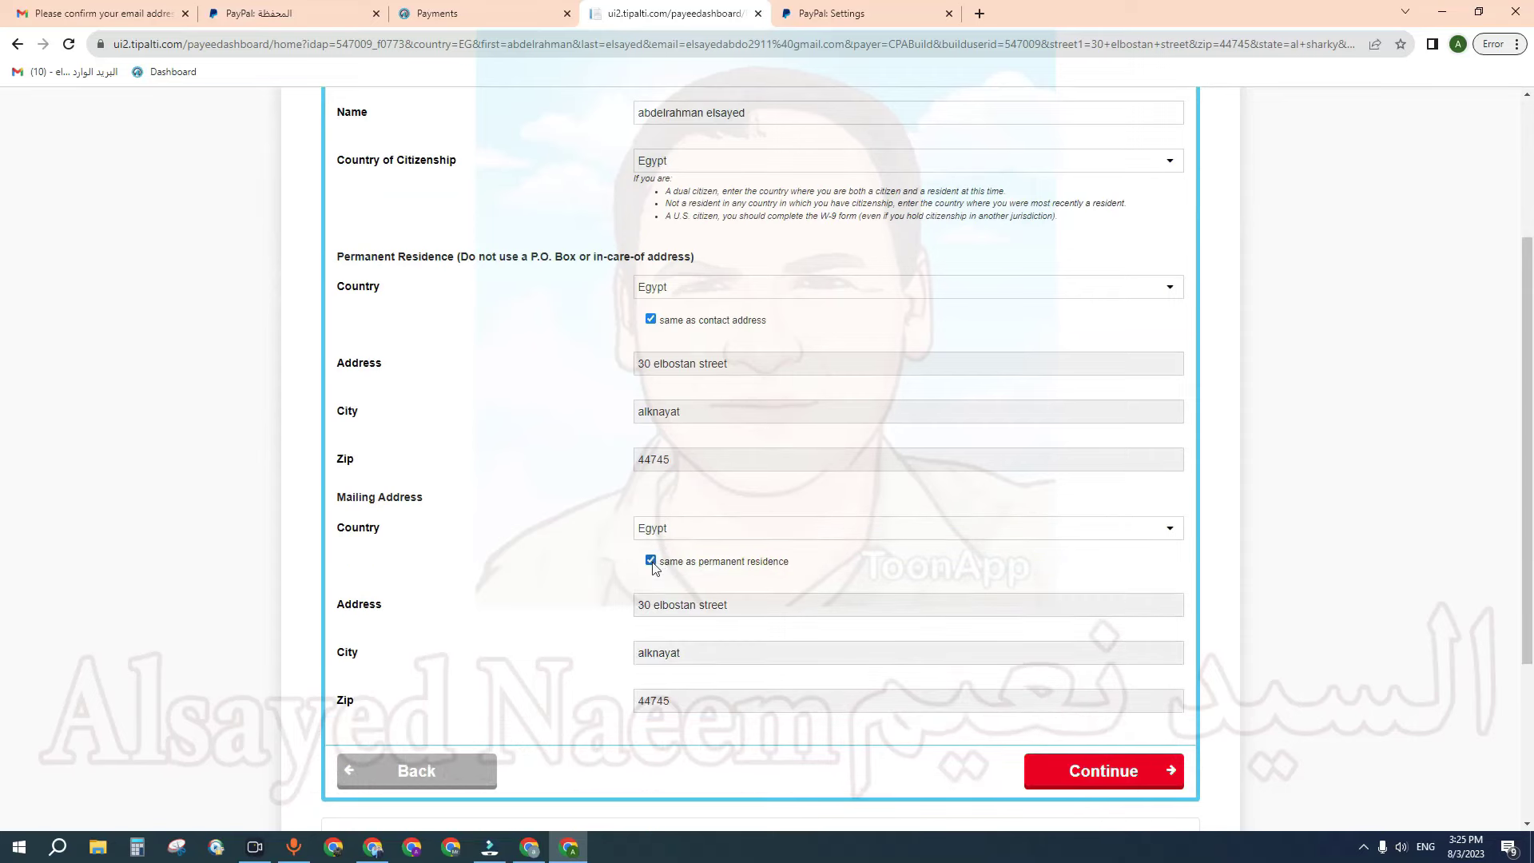
pyautogui.click(1105, 771)
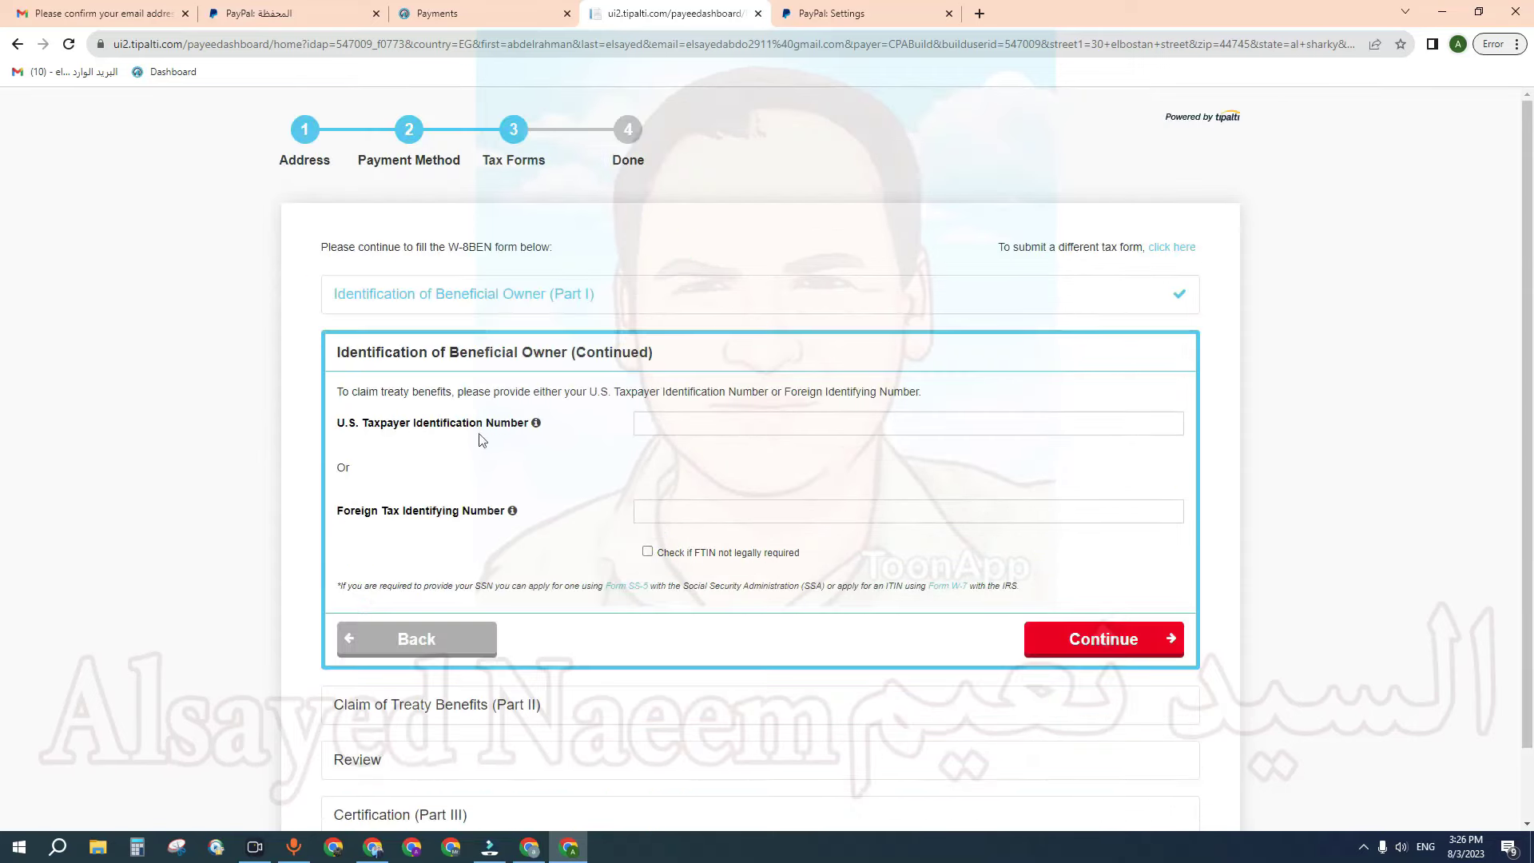
pyautogui.click(647, 552)
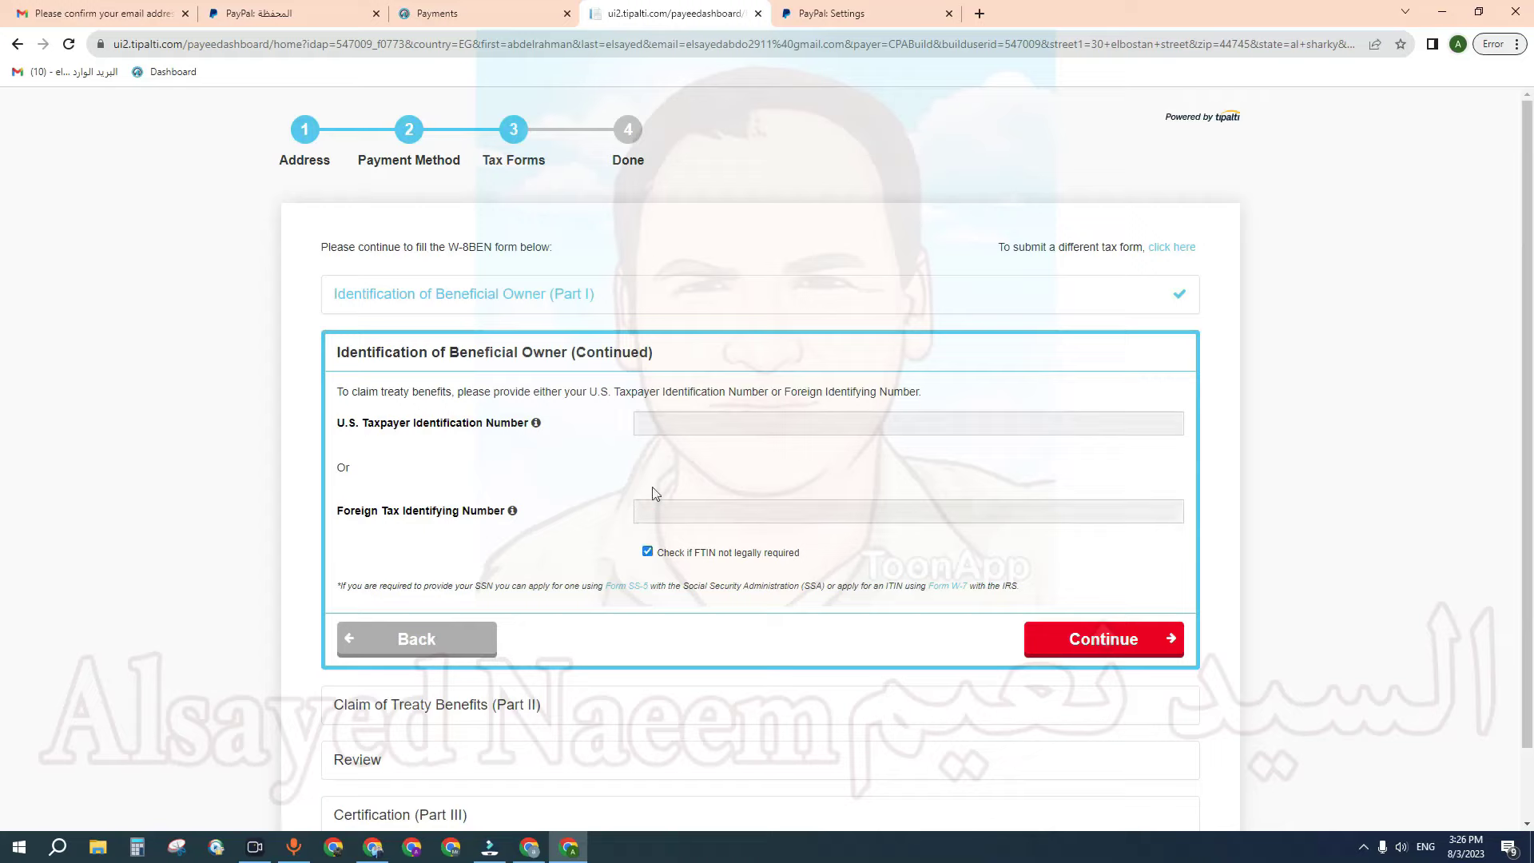
pyautogui.click(1089, 642)
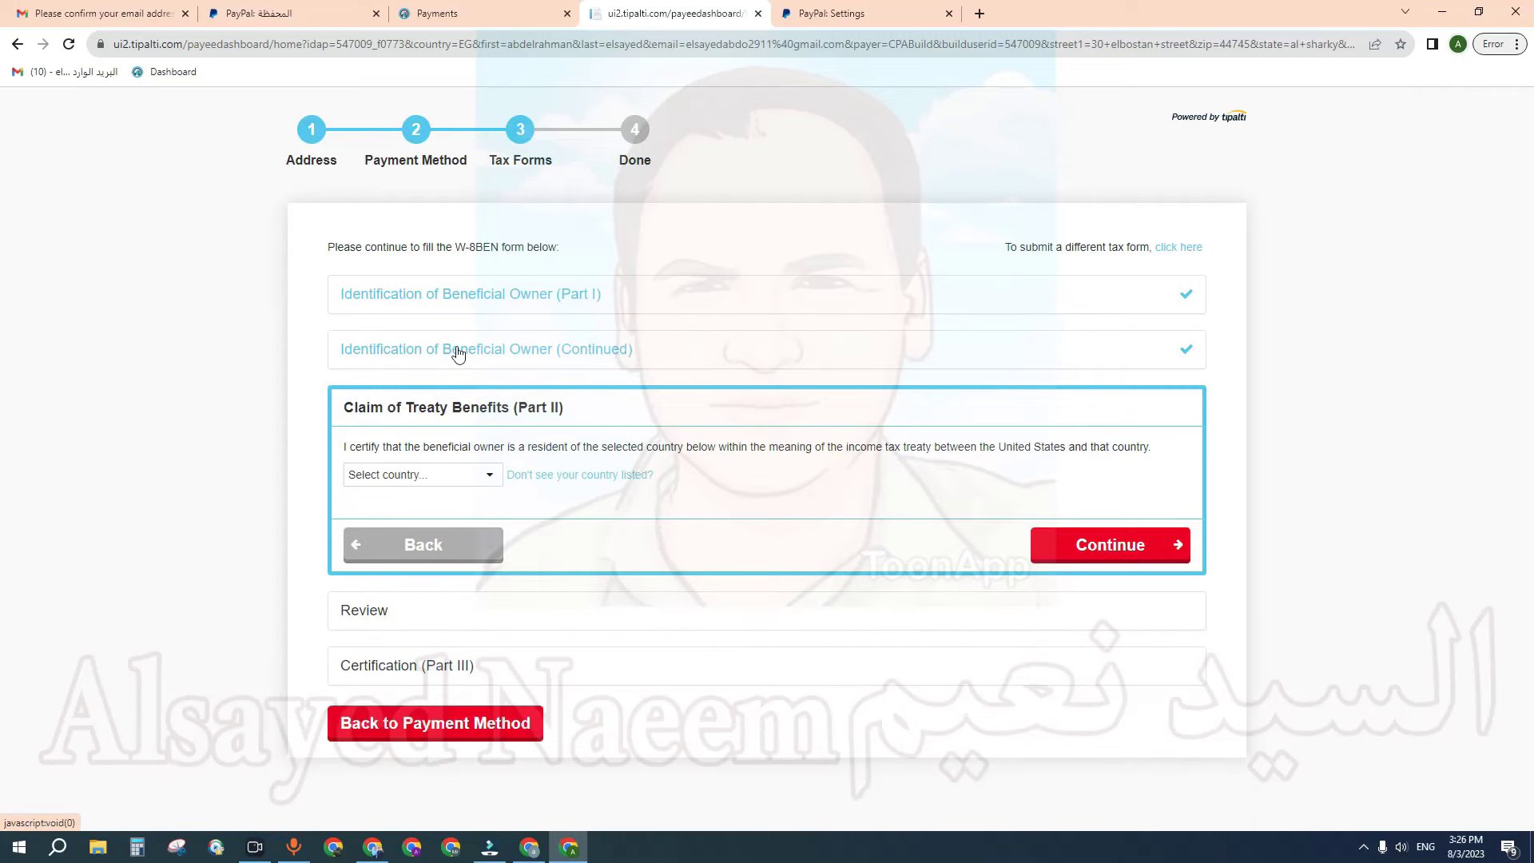
# Step: Claim treaty benefits as a resident of Egypt
pyautogui.click(483, 479)
pyautogui.write('egypt')
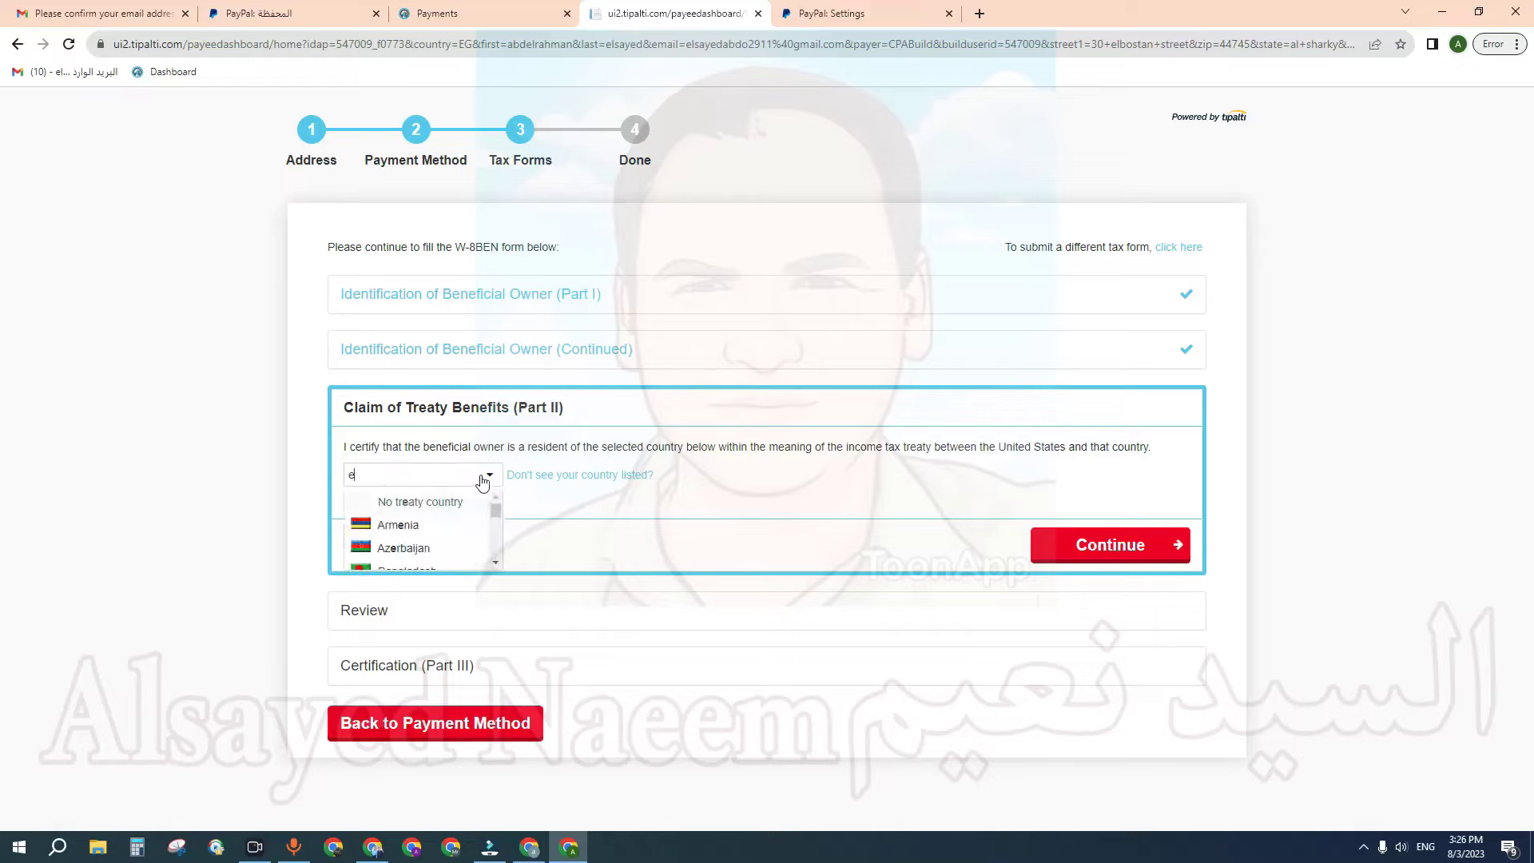
pyautogui.click(426, 503)
pyautogui.click(1095, 546)
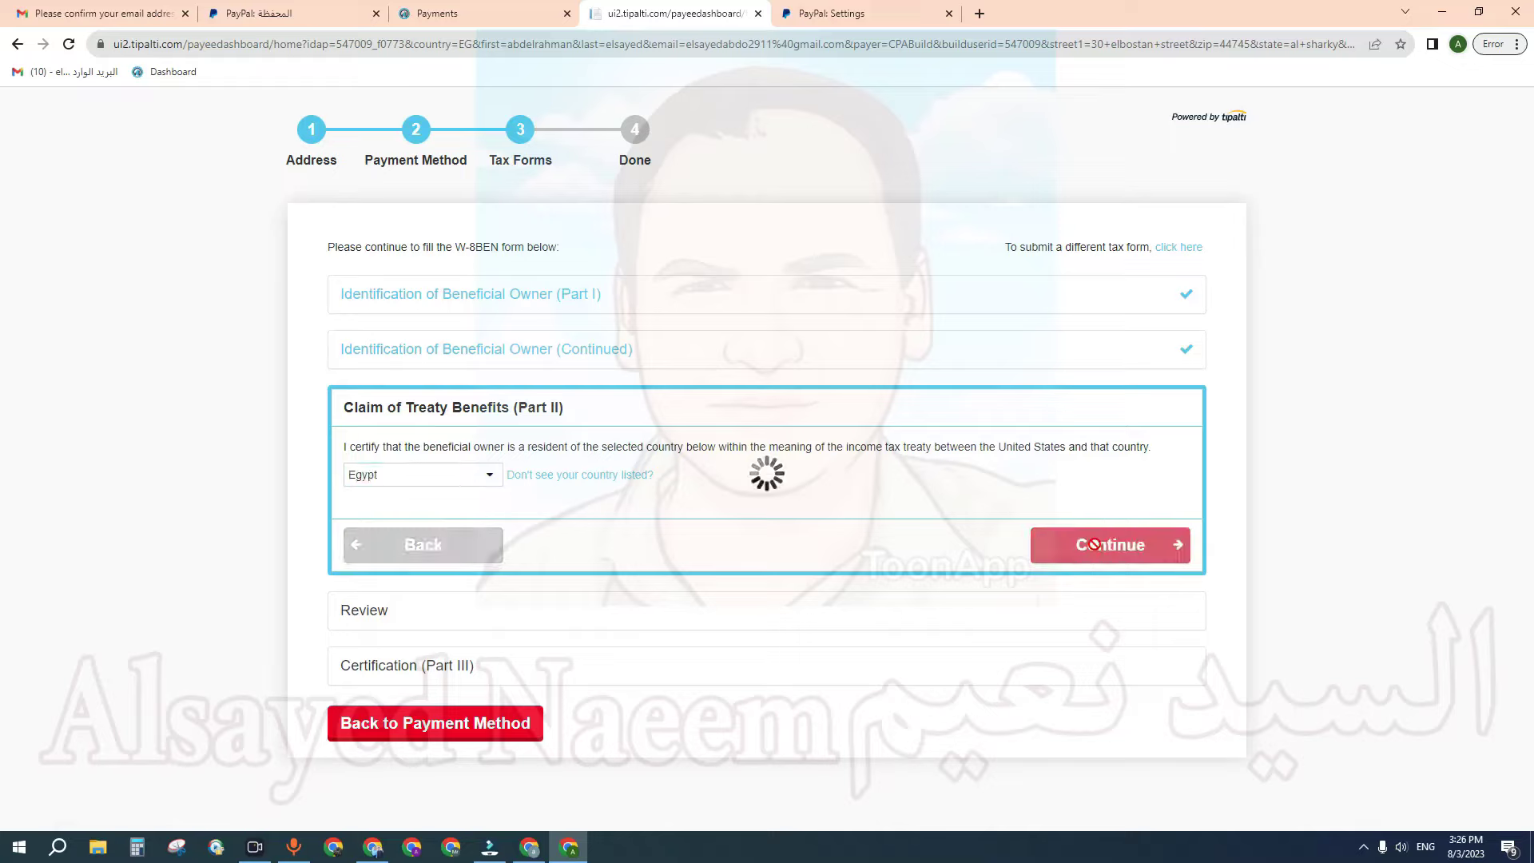
# Step: Look over the W-8BEN review page and accept it to reach Certification
pyautogui.scroll(-2, 1069, 577)
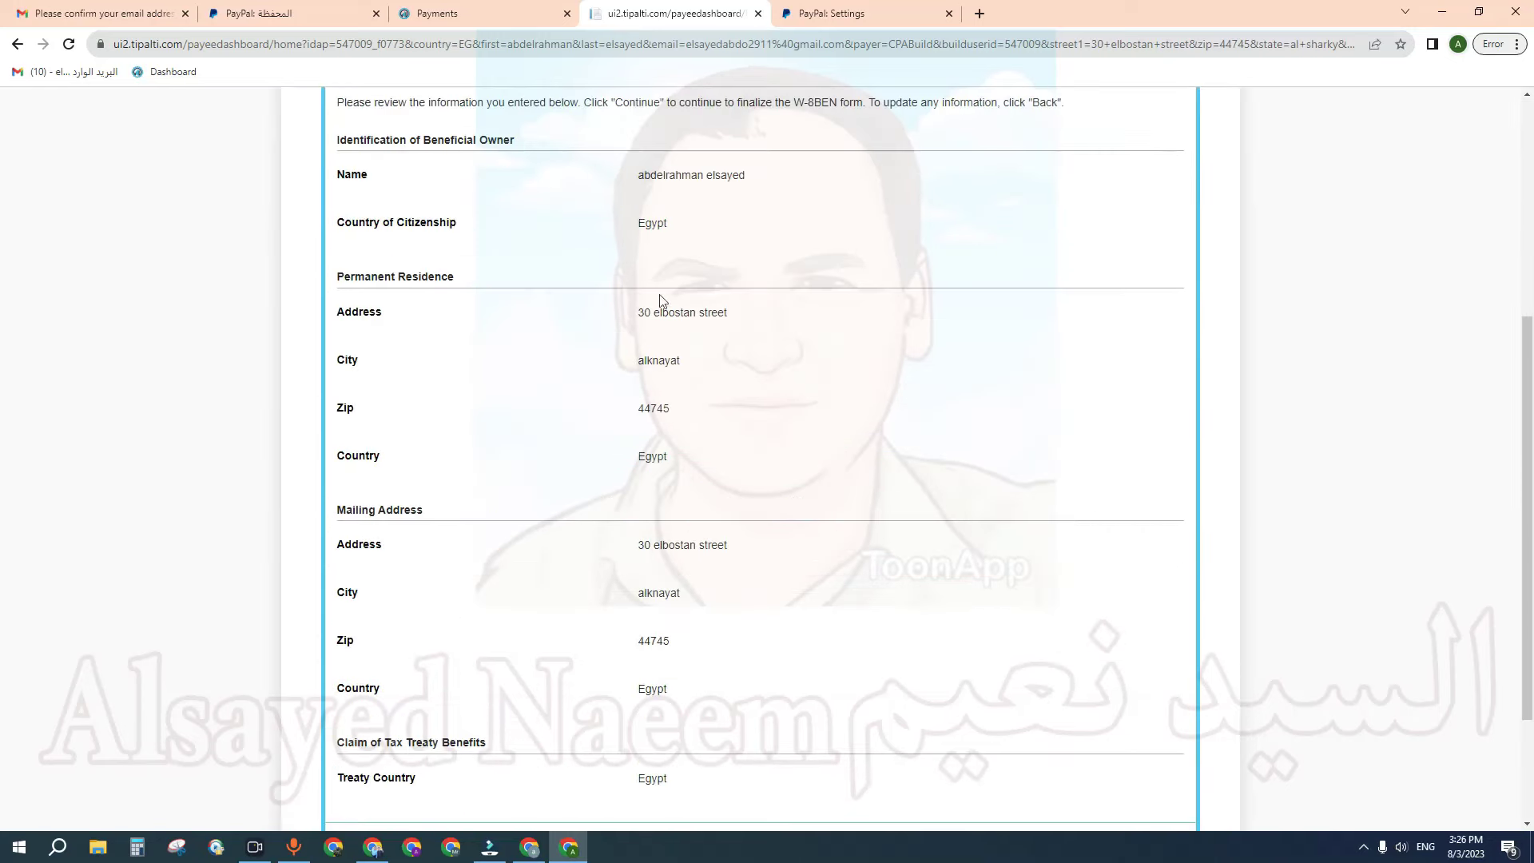
pyautogui.scroll(-2, 712, 508)
pyautogui.scroll(5, 547, 497)
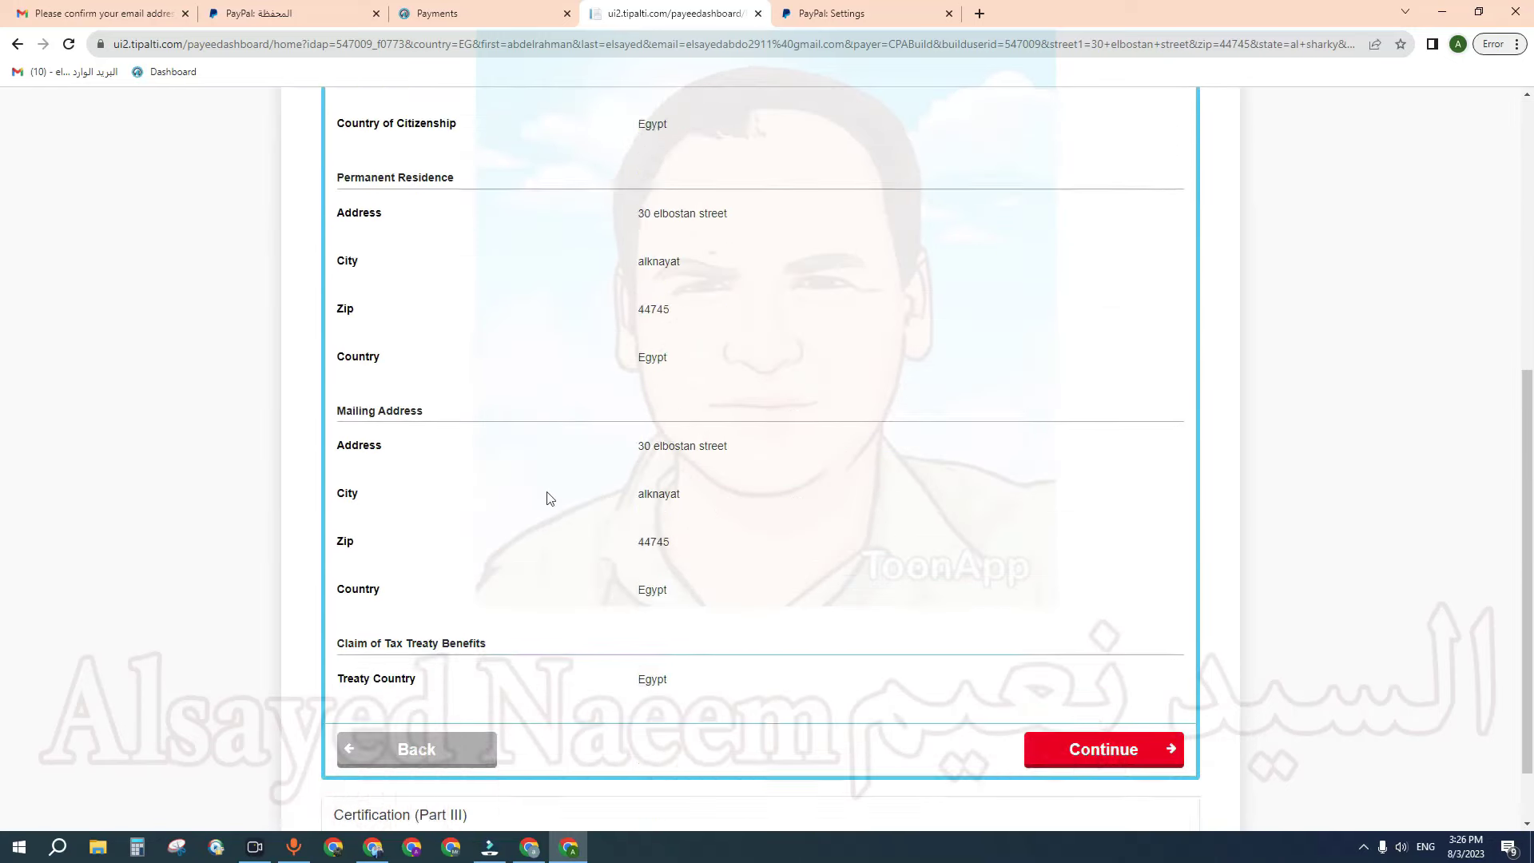
pyautogui.scroll(-3, 549, 498)
pyautogui.scroll(3, 546, 472)
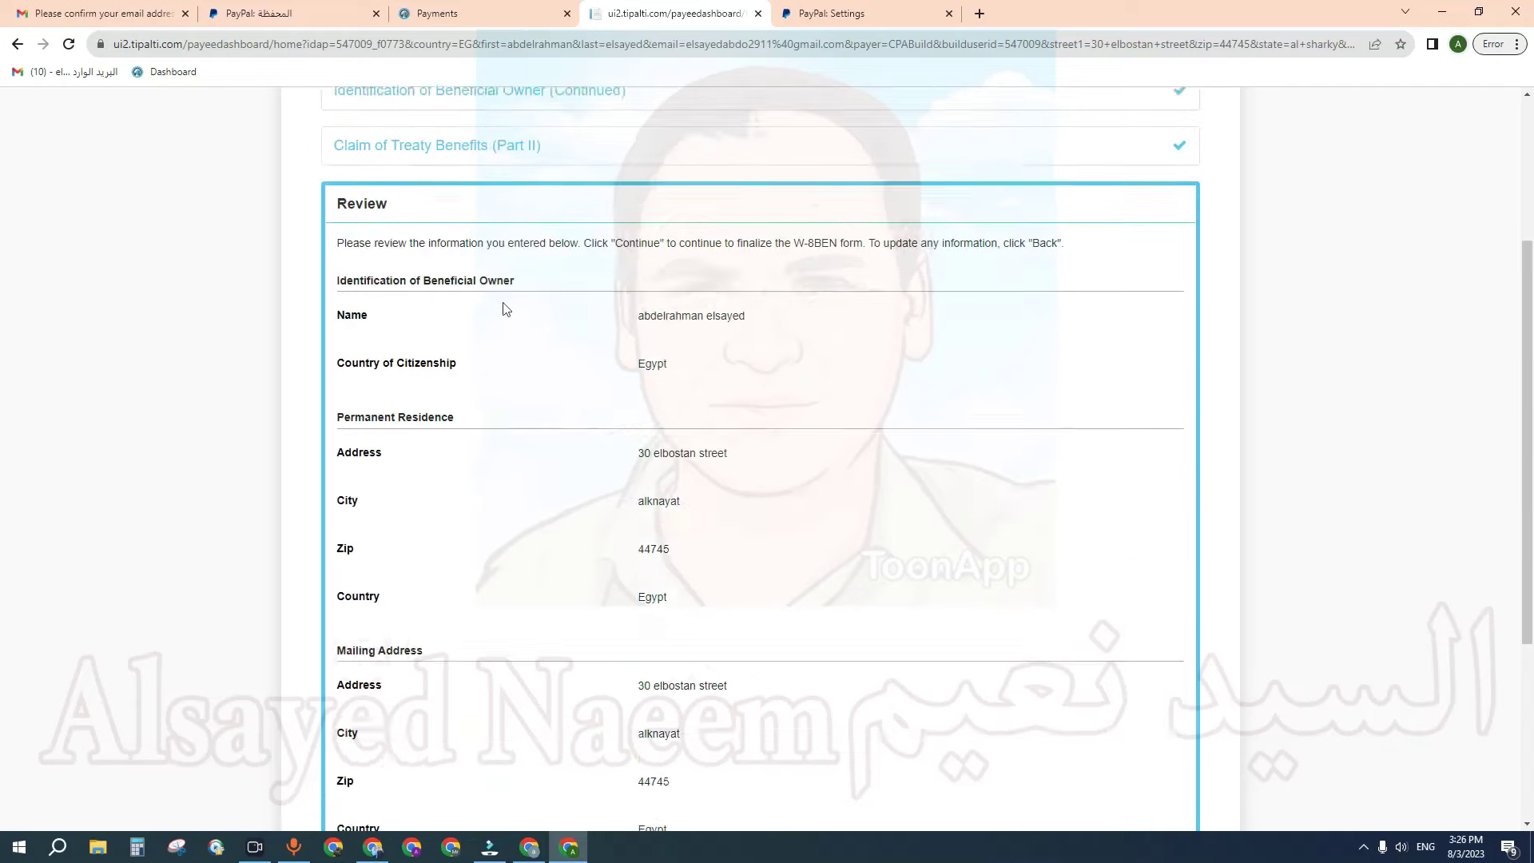
pyautogui.scroll(-5, 504, 308)
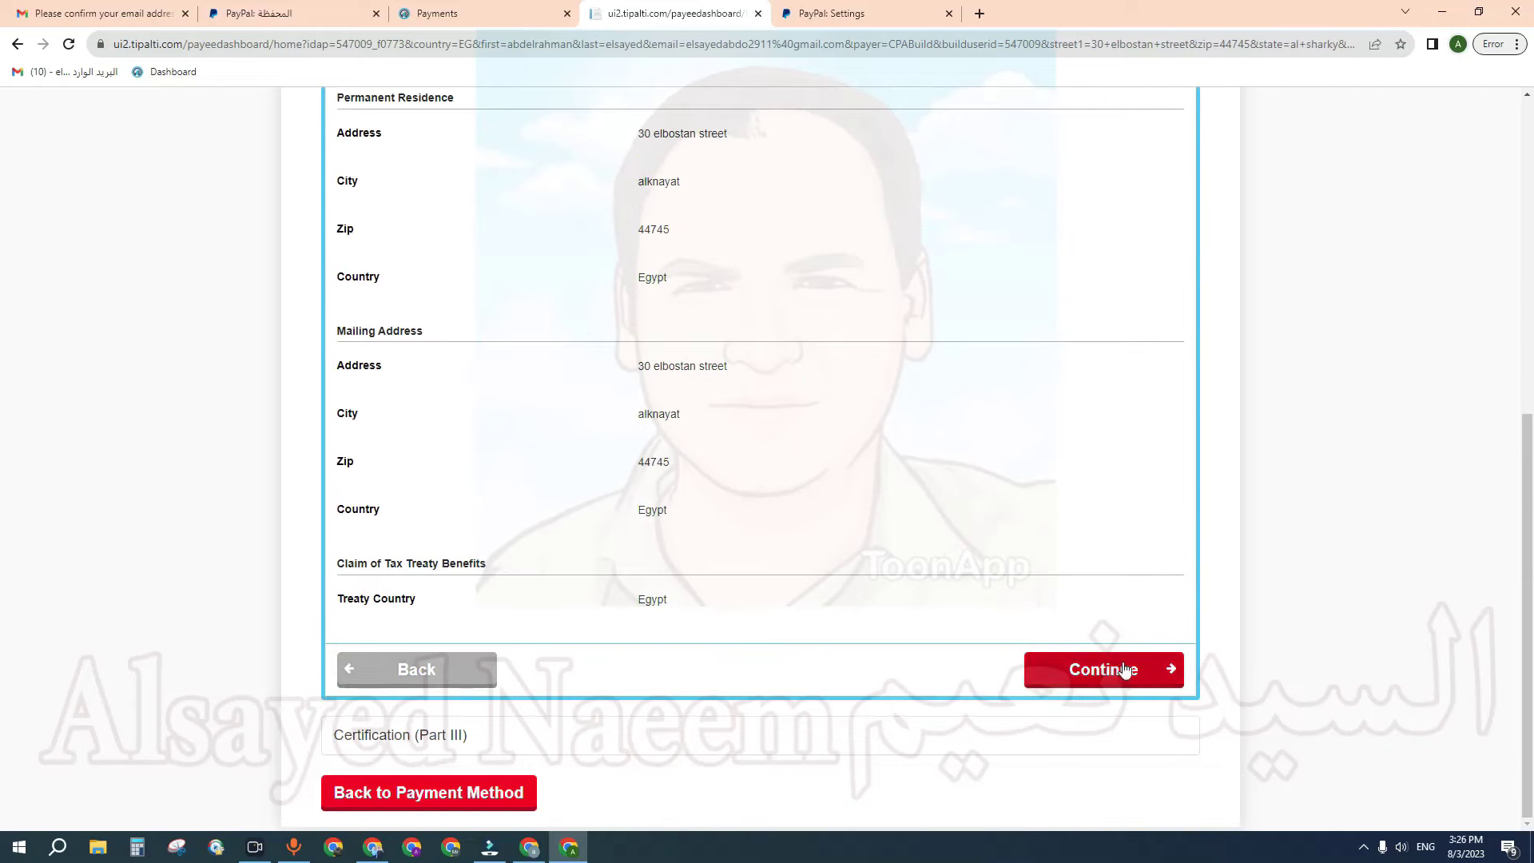
pyautogui.click(1078, 676)
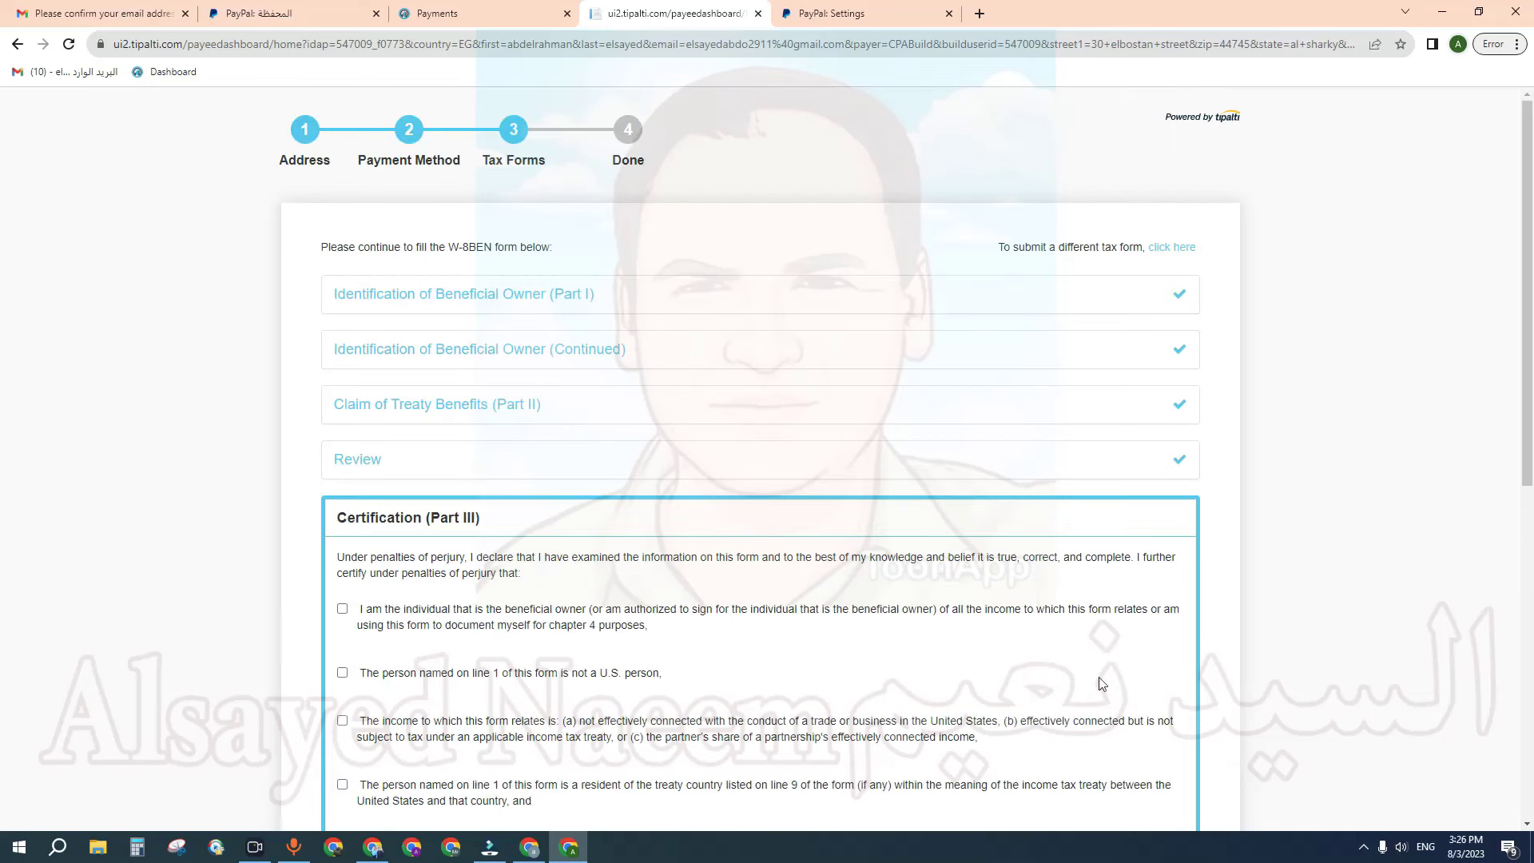
# Step: Tick all five W-8BEN certification statements, including authorizing withholding agents
pyautogui.scroll(-2, 534, 434)
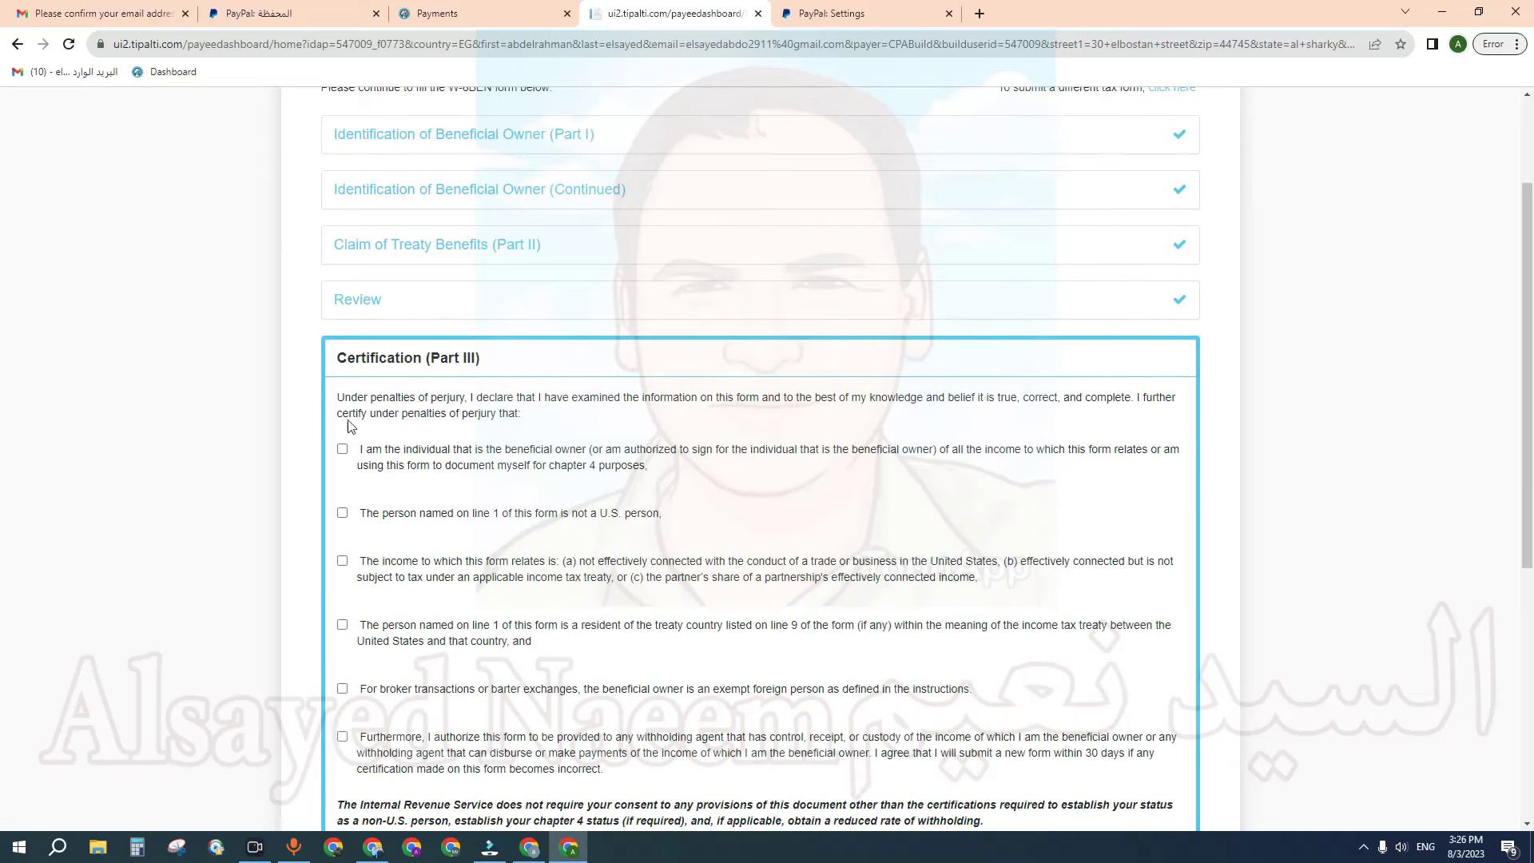
pyautogui.click(342, 449)
pyautogui.click(342, 513)
pyautogui.click(342, 561)
pyautogui.click(342, 689)
pyautogui.click(342, 736)
# Step: Declare signing for yourself and paste your full name as the signature
pyautogui.scroll(-5, 573, 608)
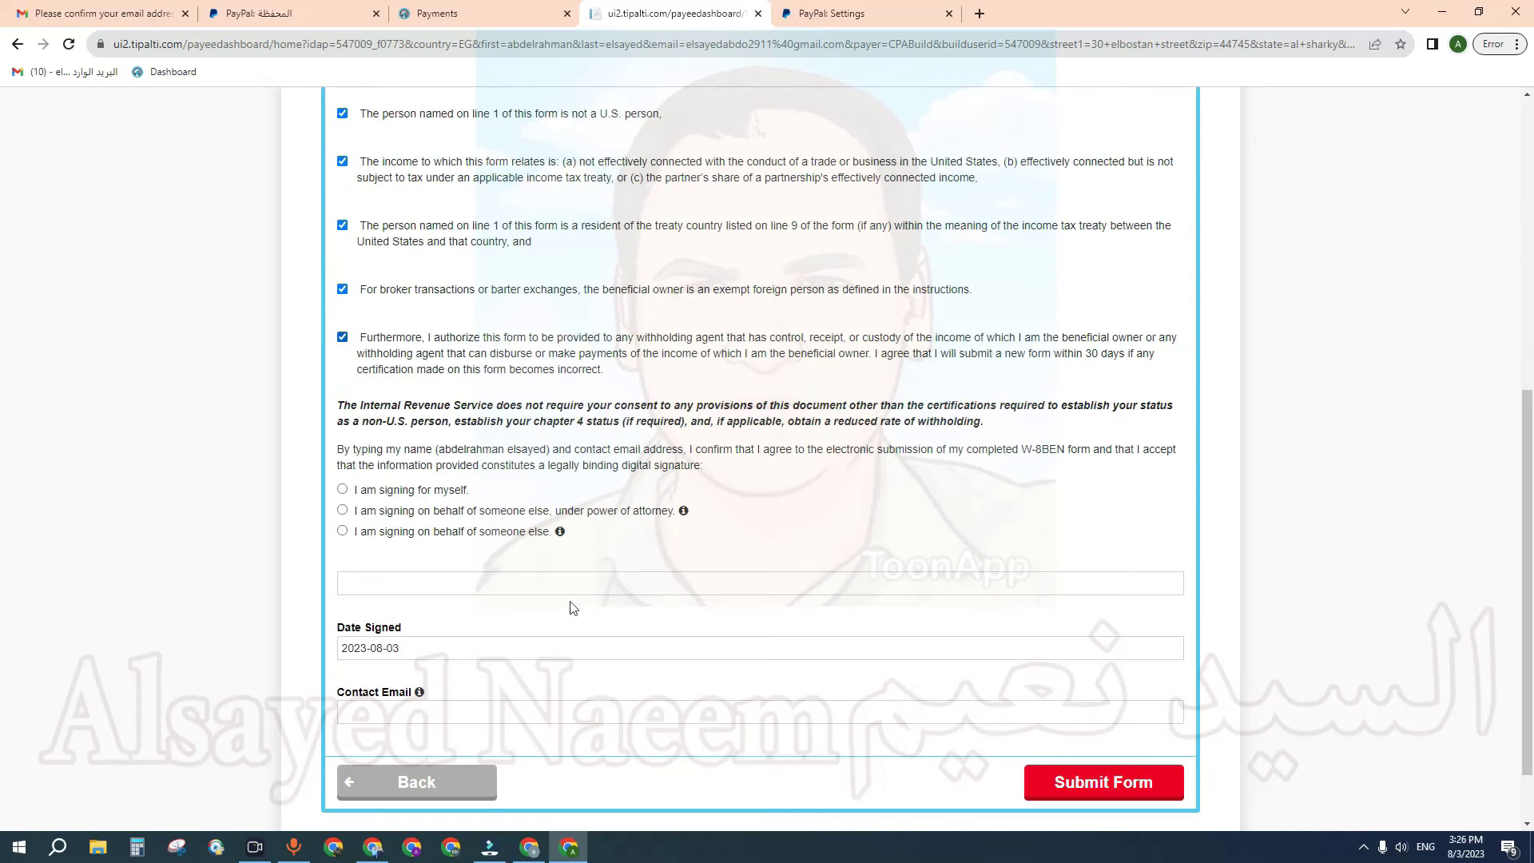
pyautogui.click(342, 490)
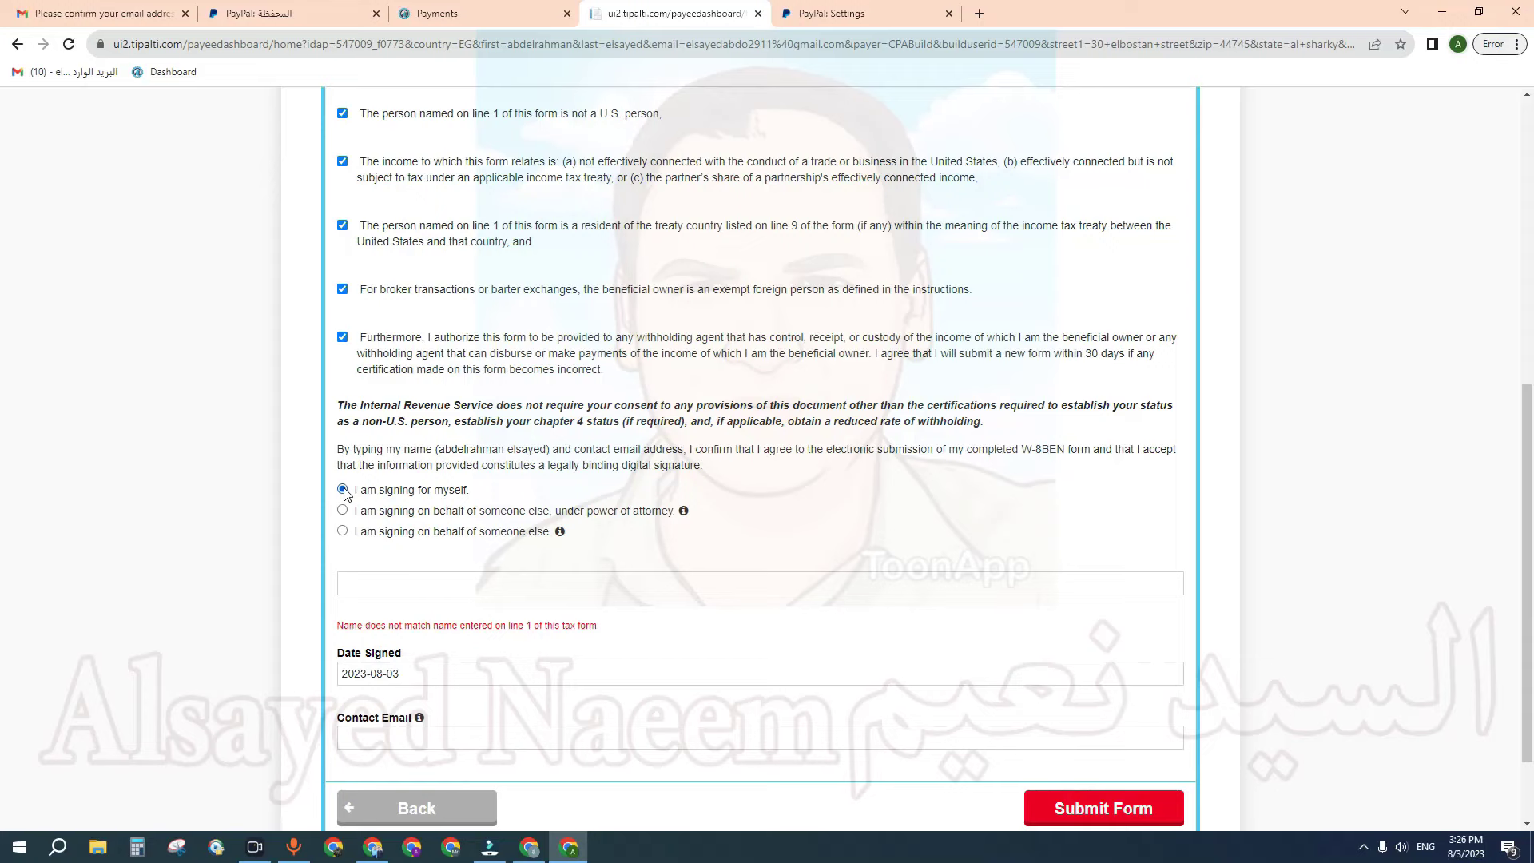
pyautogui.click(363, 589)
pyautogui.rightClick(363, 589)
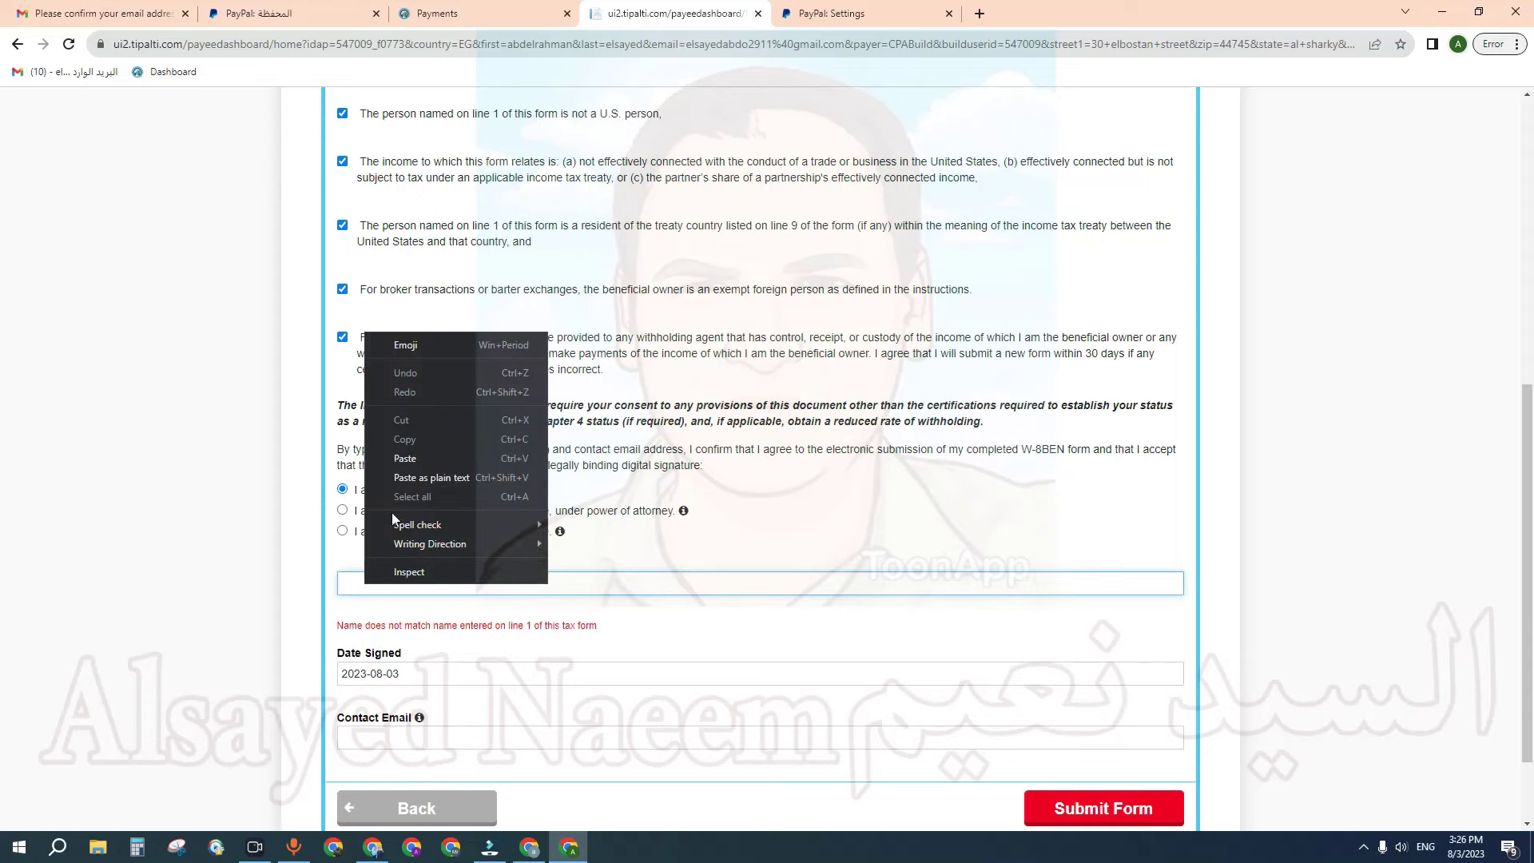
pyautogui.click(391, 458)
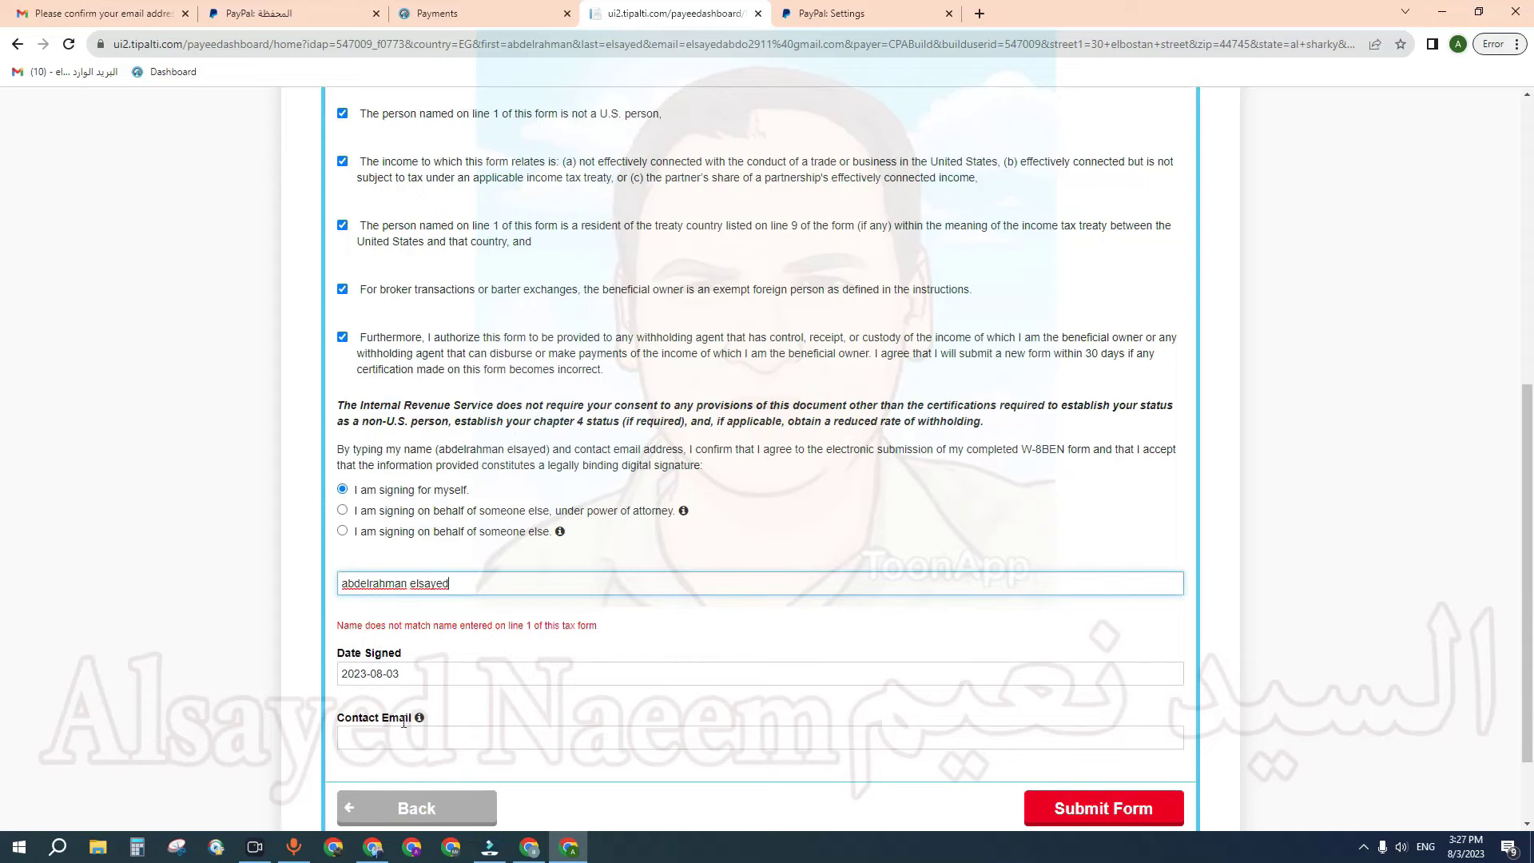
# Step: Copy the account e-mail from the mail inbox into the contact e-mail field and submit the form
pyautogui.click(40, 13)
pyautogui.click(27, 112)
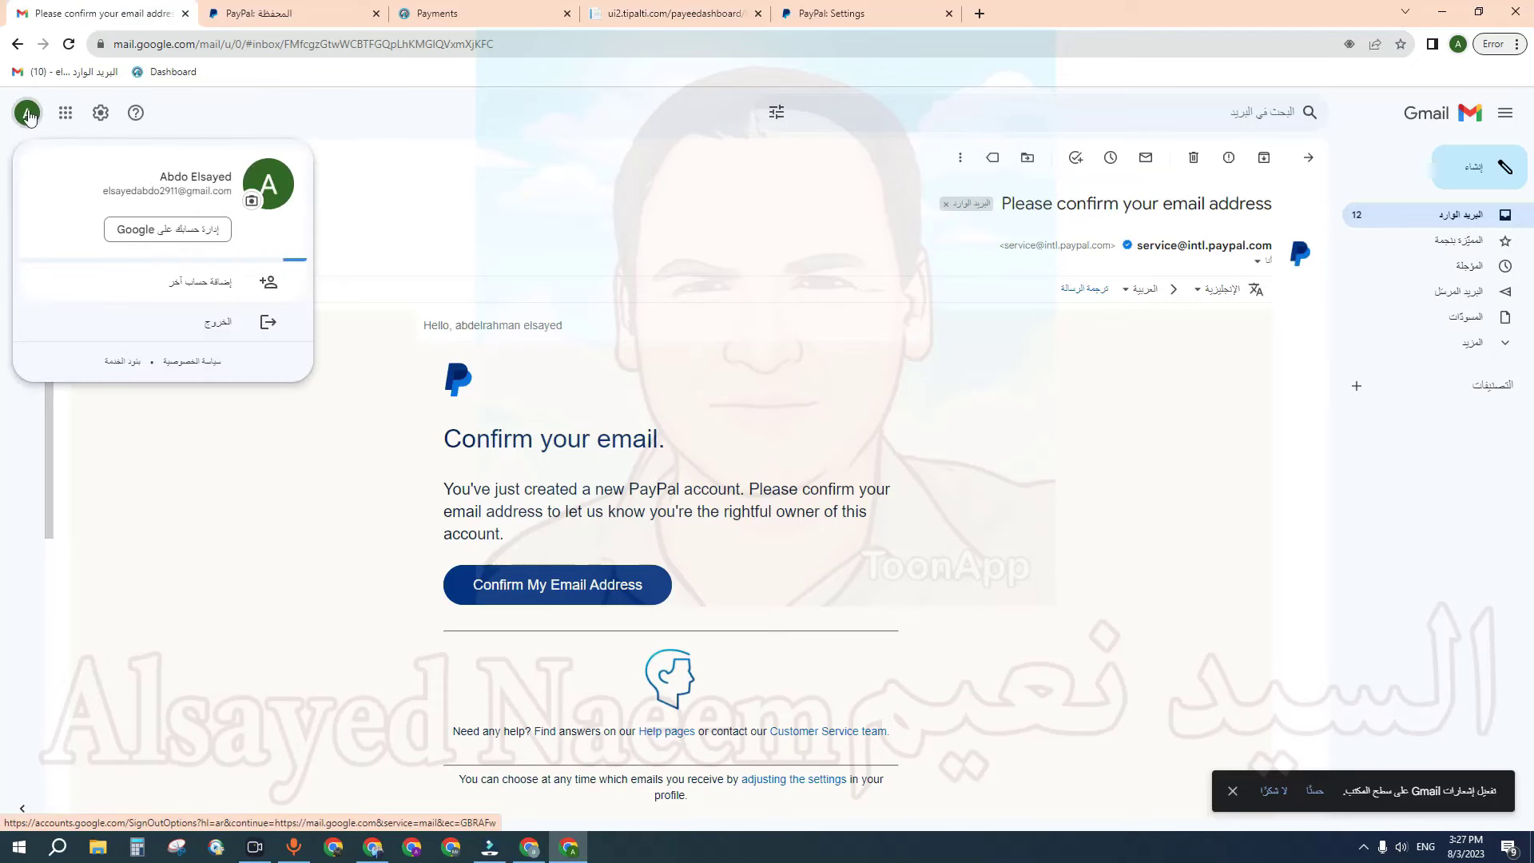
pyautogui.tripleClick(172, 192)
pyautogui.rightClick(172, 189)
pyautogui.click(196, 203)
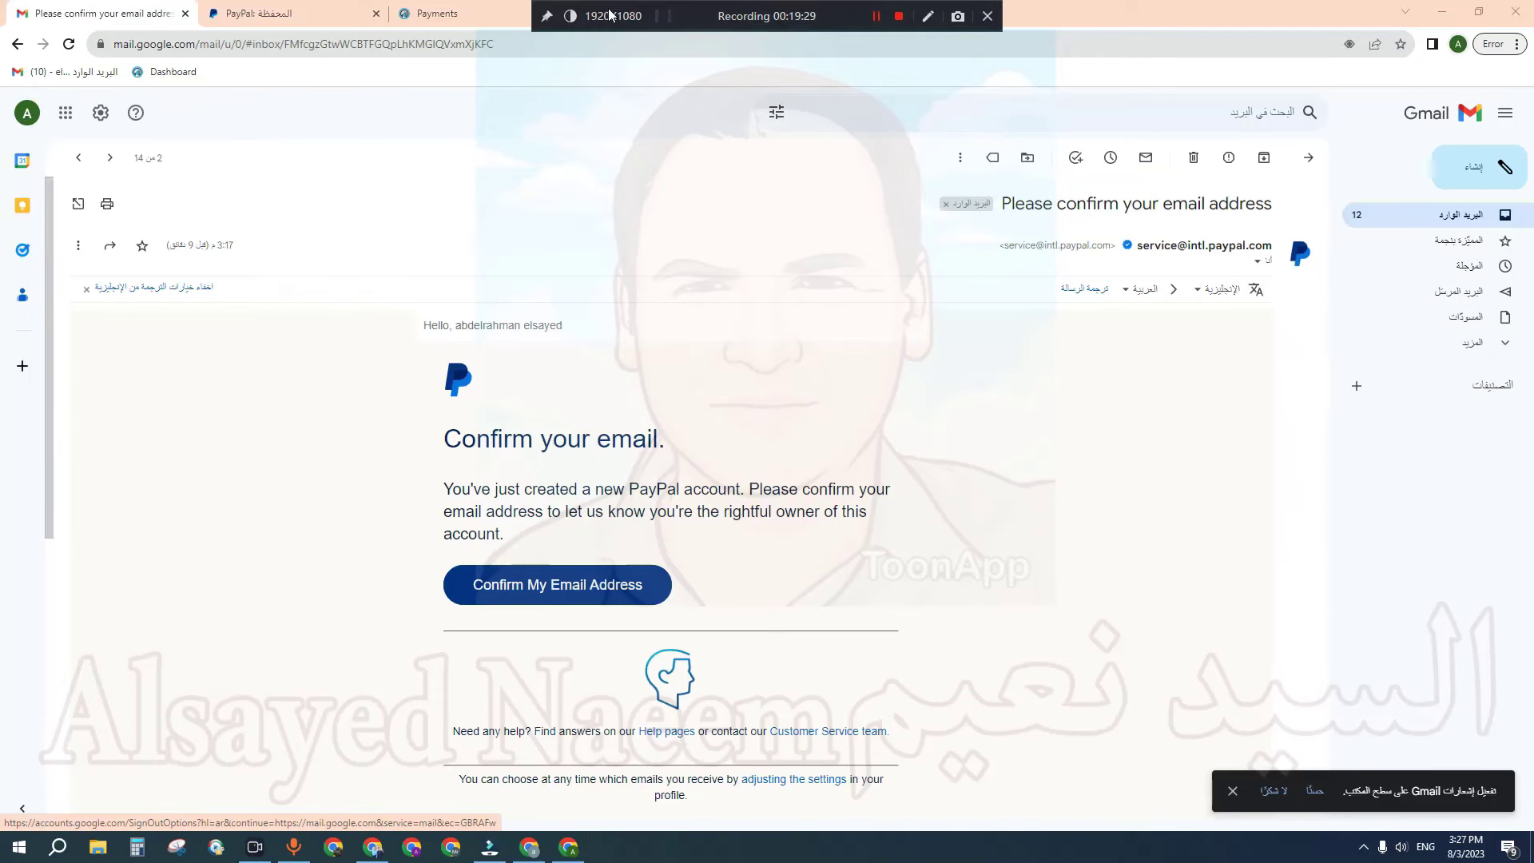
pyautogui.click(639, 13)
pyautogui.rightClick(407, 710)
pyautogui.click(462, 581)
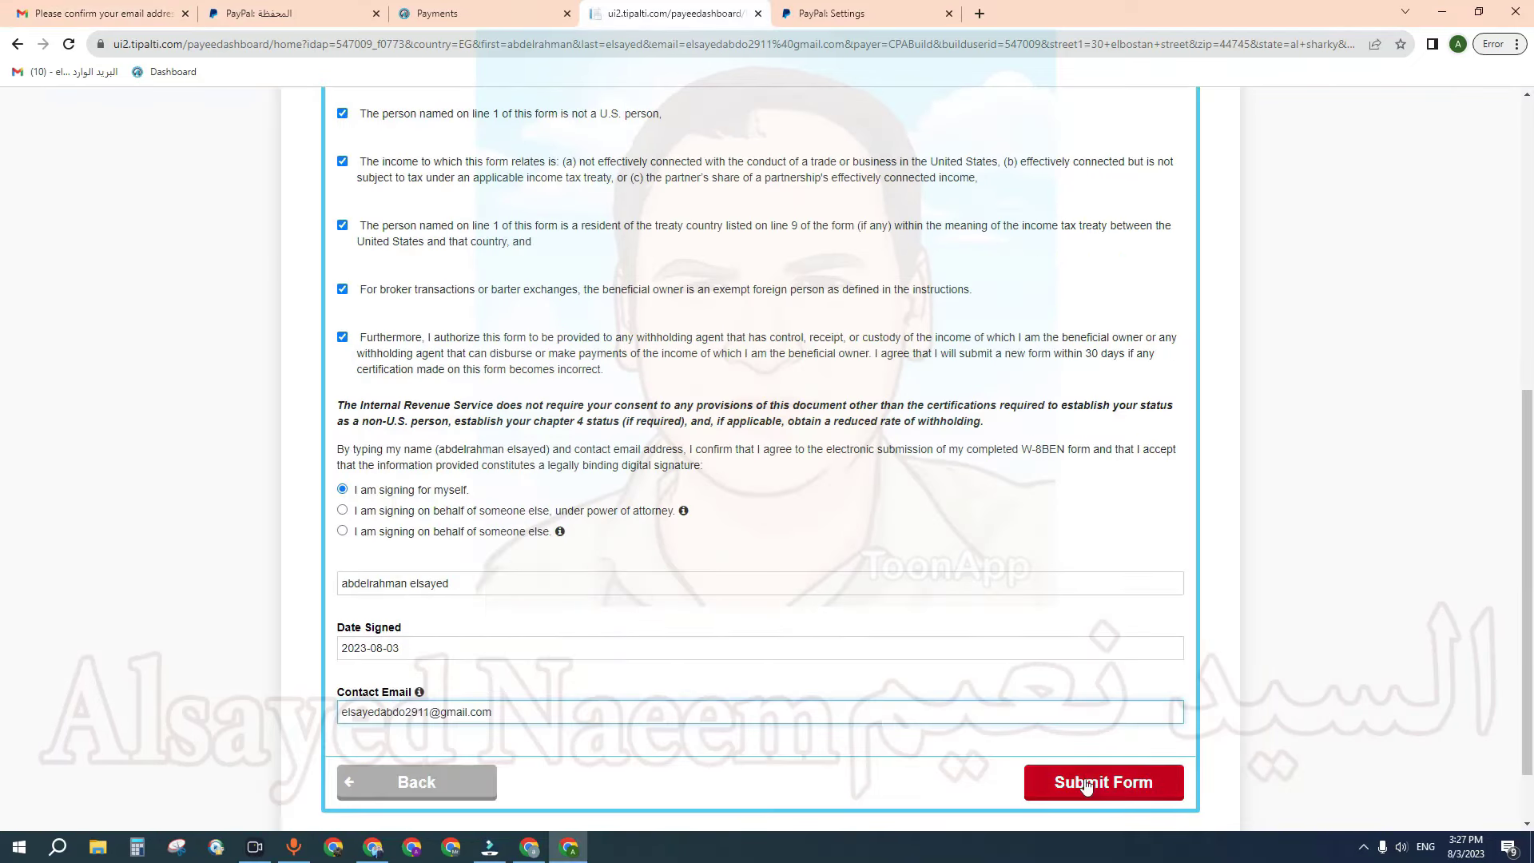
pyautogui.click(1087, 785)
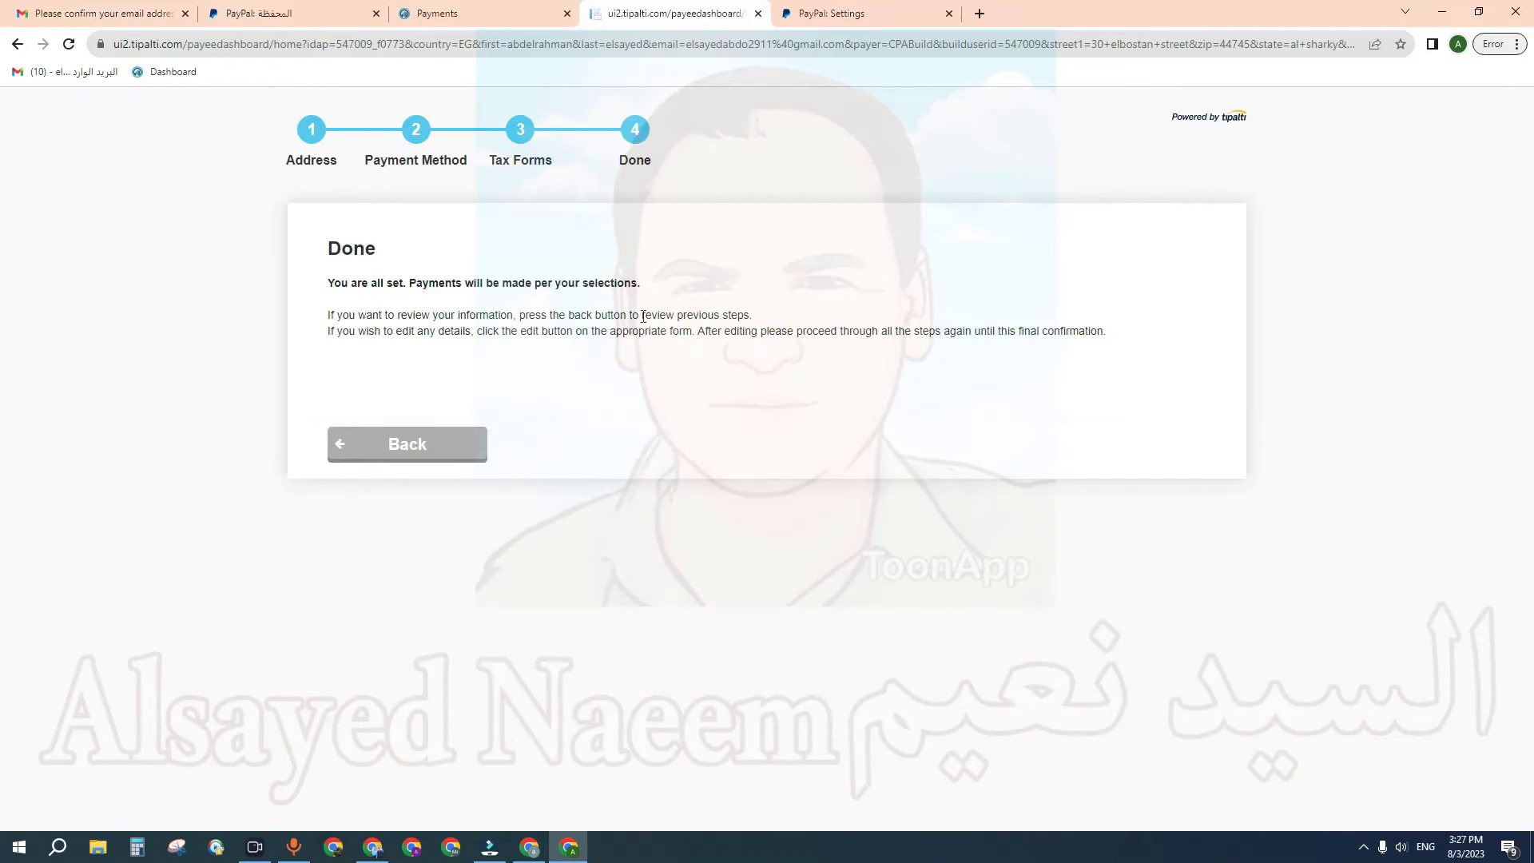
# Step: Highlight the all-set payments confirmation, then bring up the PayPal account summary page
pyautogui.moveTo(322, 282); pyautogui.dragTo(518, 283)
pyautogui.hotkey('ctrl', 'Tab')
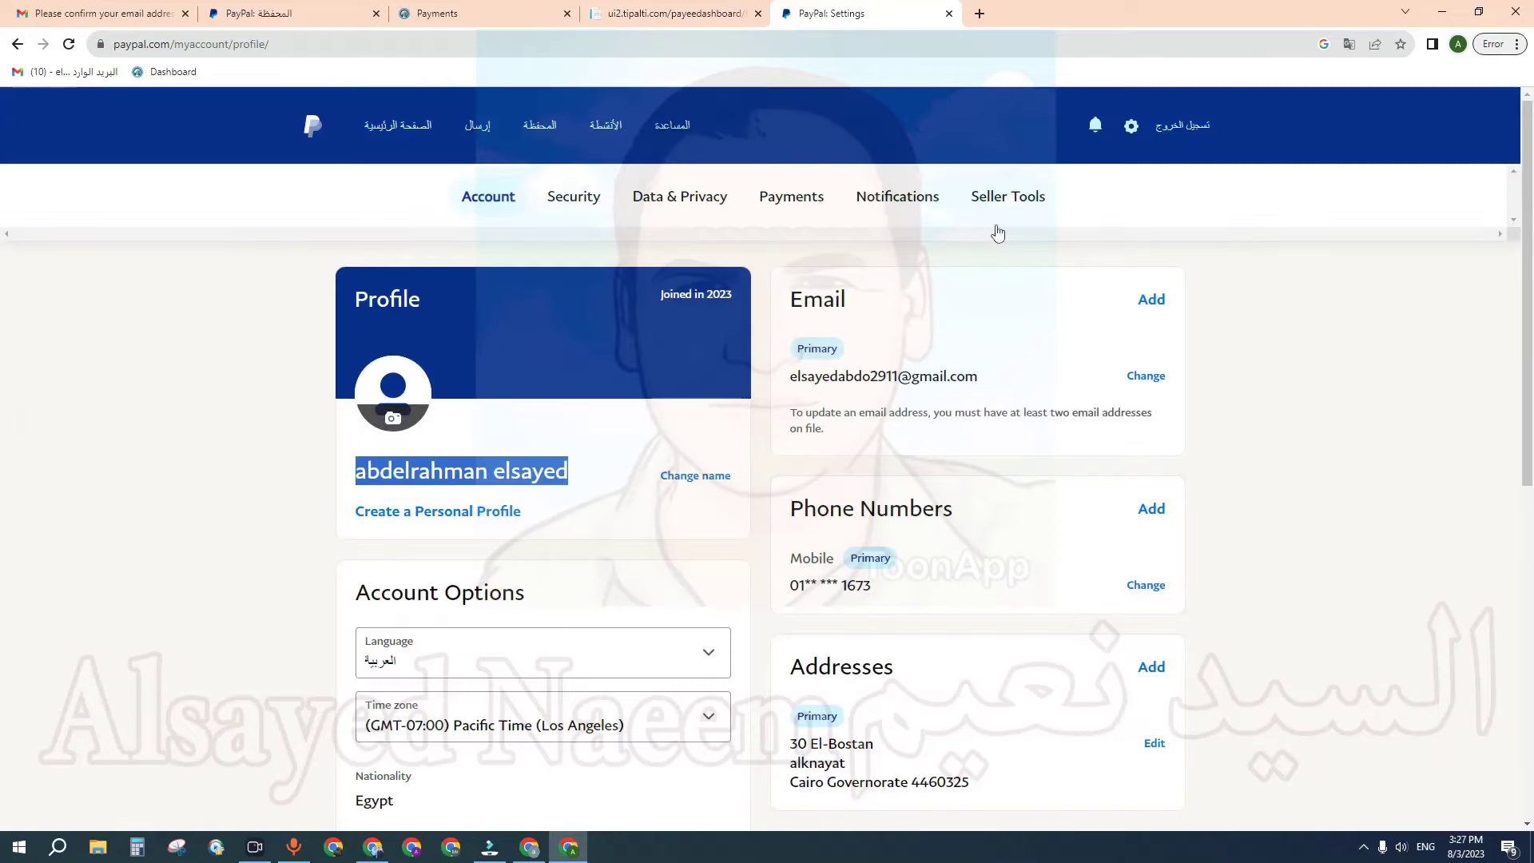
pyautogui.click(408, 128)
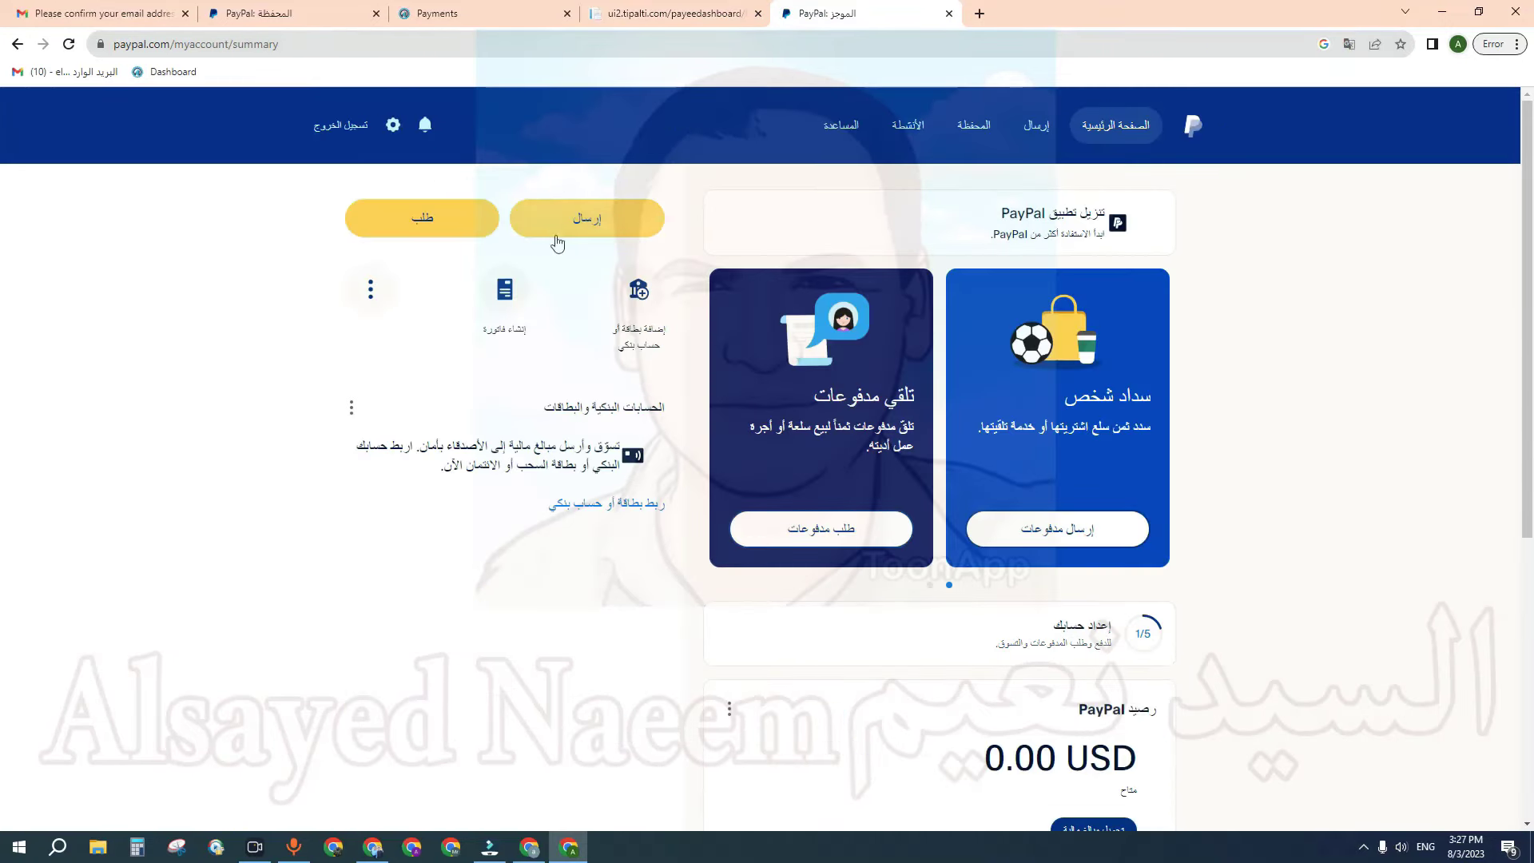
pyautogui.moveTo(731, 415)
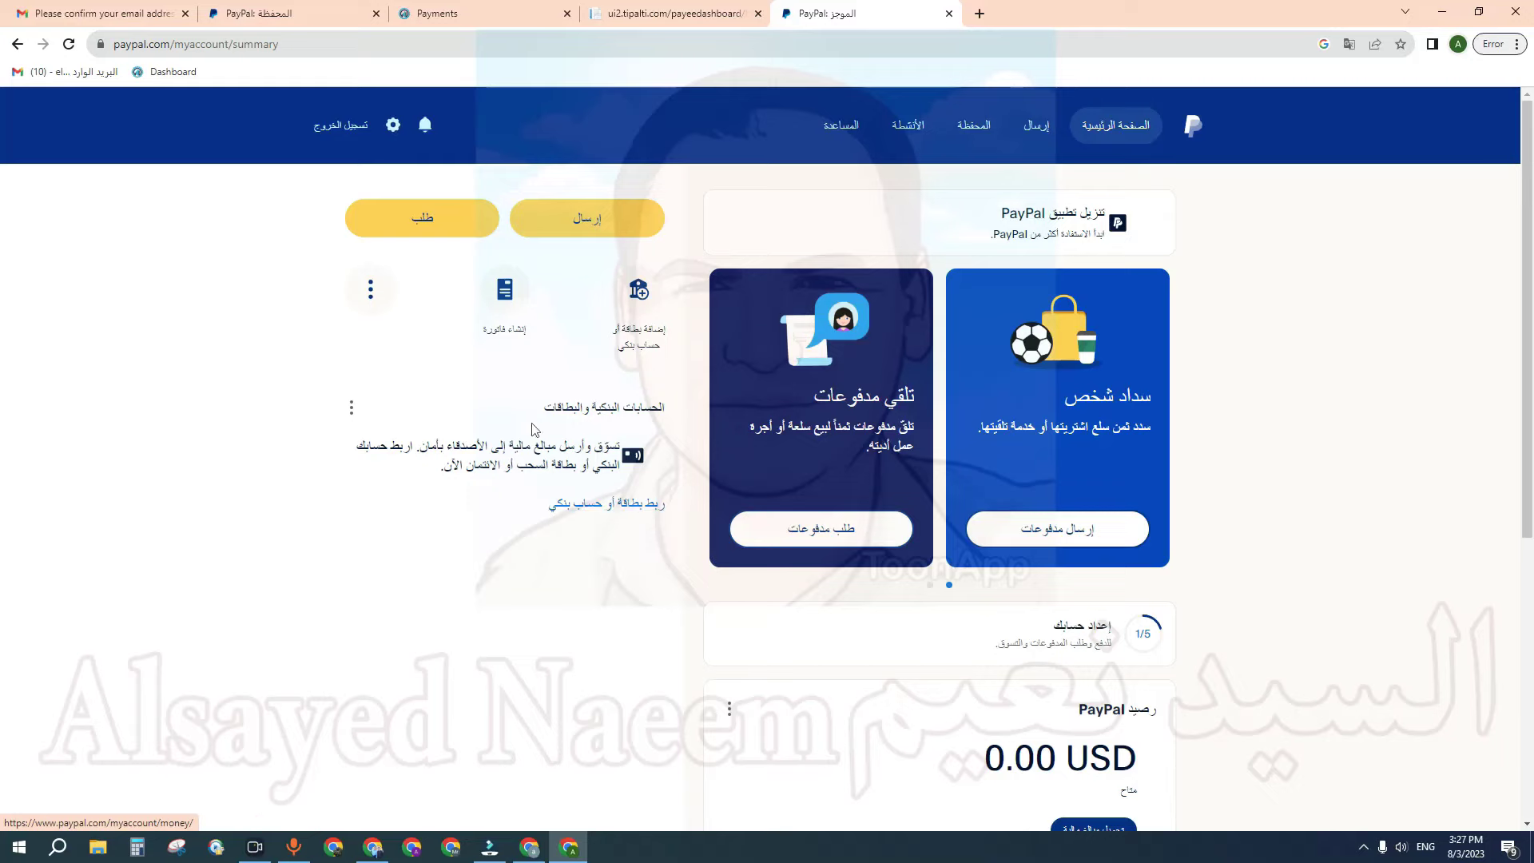
# Step: On the CPABuild payments page, highlight the Active, Not Payable and NoPM Tipalti statuses
pyautogui.click(543, 16)
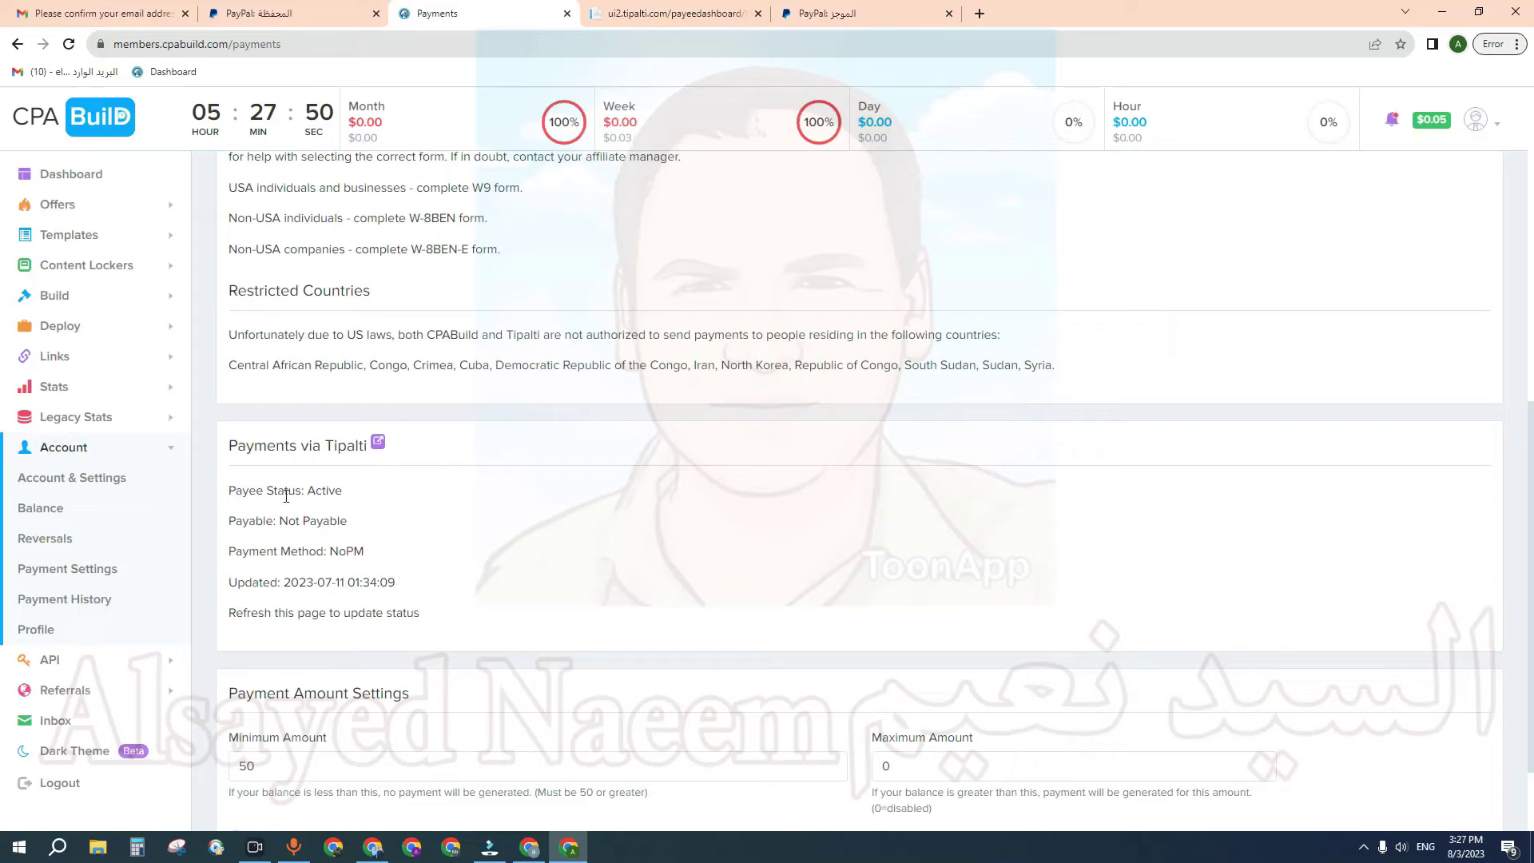
pyautogui.moveTo(366, 491); pyautogui.dragTo(267, 491)
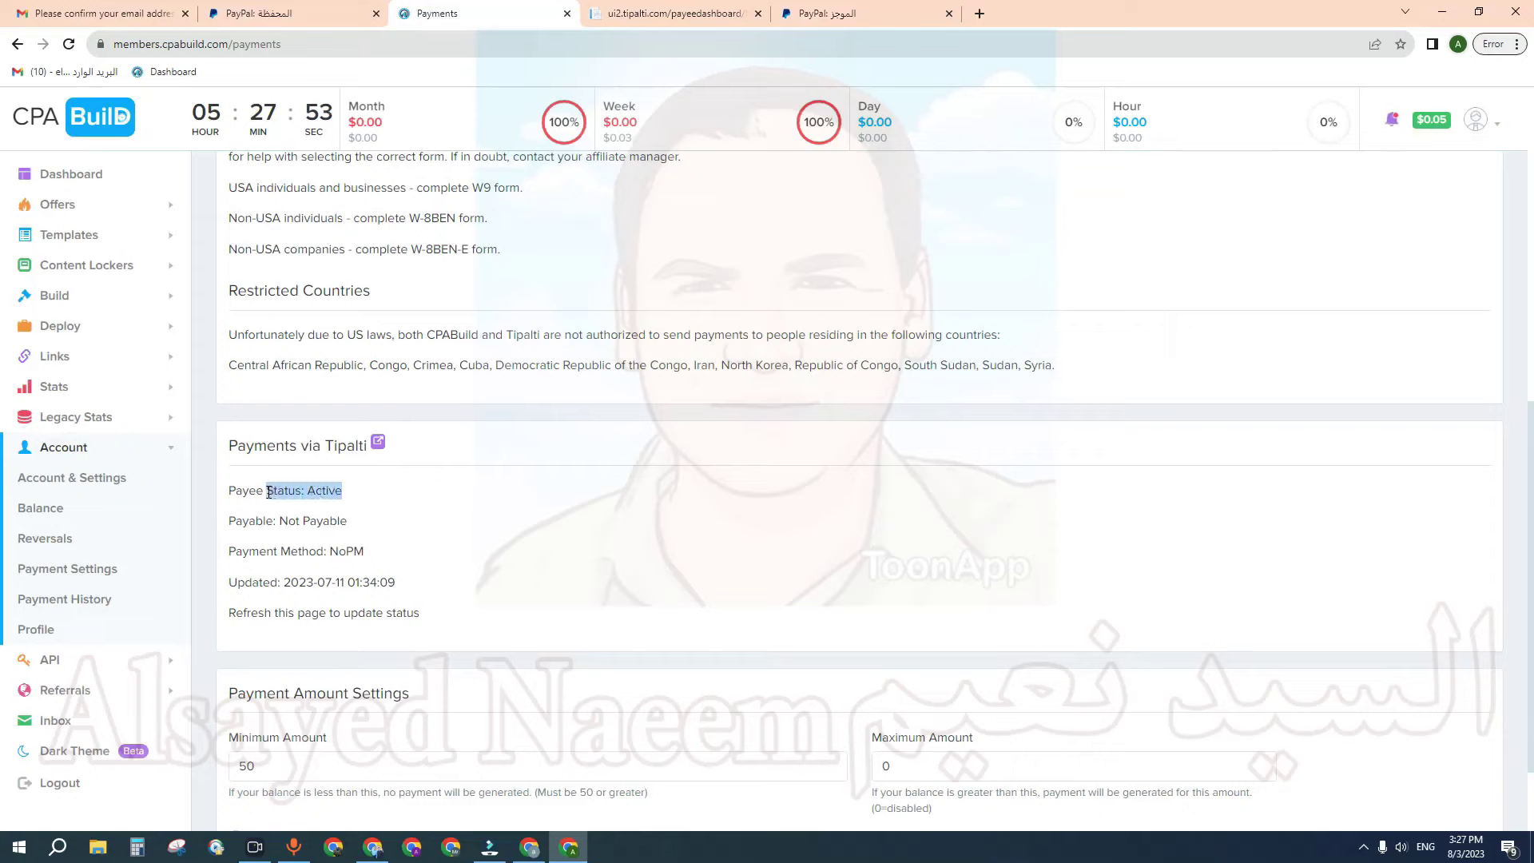
pyautogui.moveTo(348, 521); pyautogui.dragTo(278, 515)
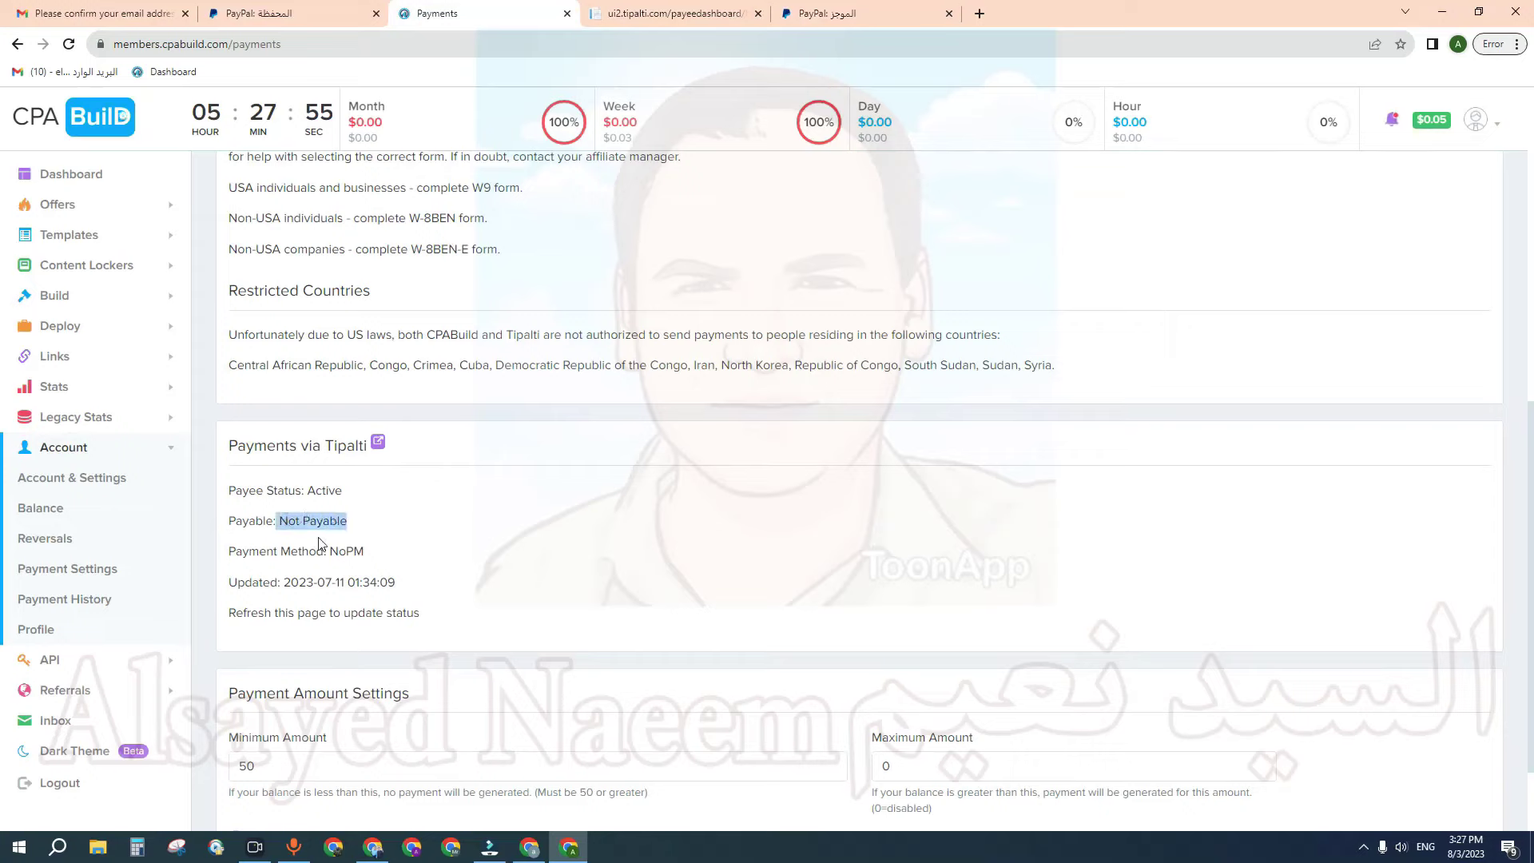
pyautogui.click(369, 558)
pyautogui.moveTo(366, 552); pyautogui.dragTo(320, 545)
# Step: Copy the payments page address and load it fresh in a new browser tab
pyautogui.click(292, 44)
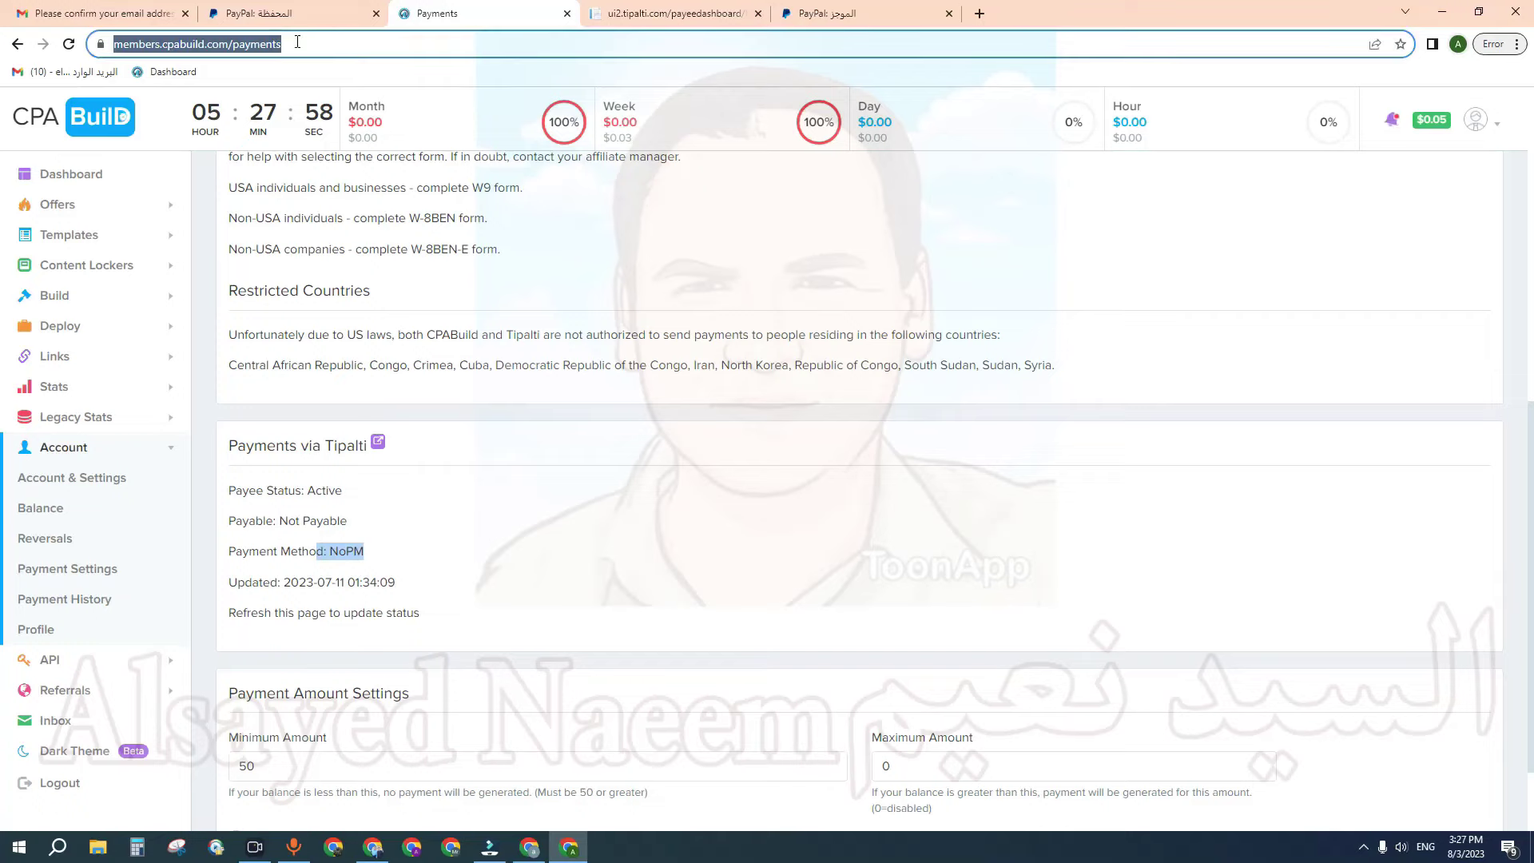
pyautogui.rightClick(295, 43)
pyautogui.click(334, 136)
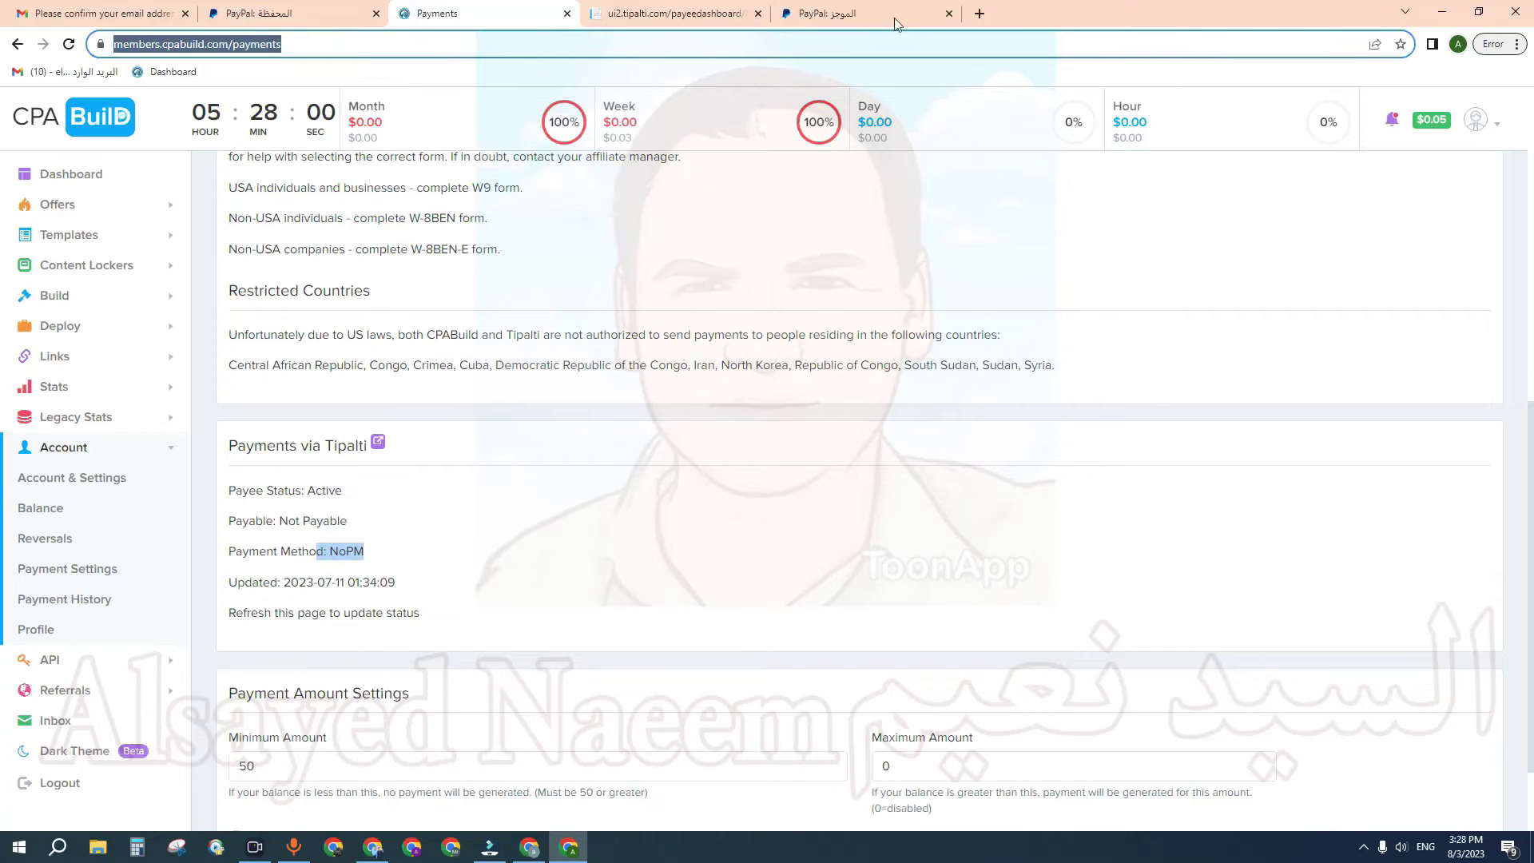
pyautogui.click(979, 14)
pyautogui.hotkey('ctrl', 'v')
pyautogui.press('Return')
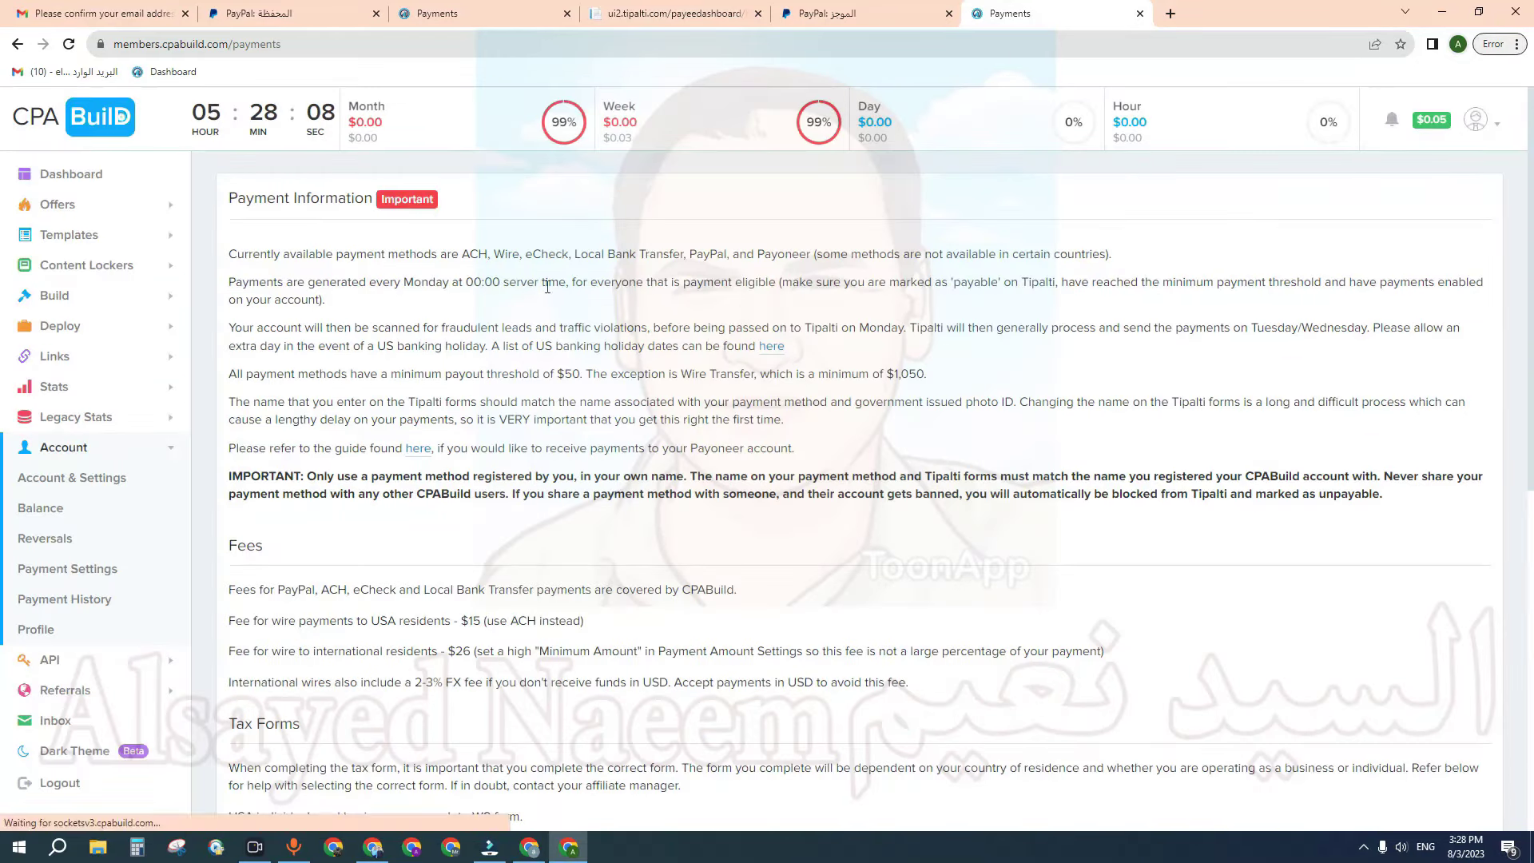
# Step: View the refreshed Tipalti status (Active, Payable via PayPal), compare it with the old tab, then return to PayPal's summary
pyautogui.scroll(-8, 426, 416)
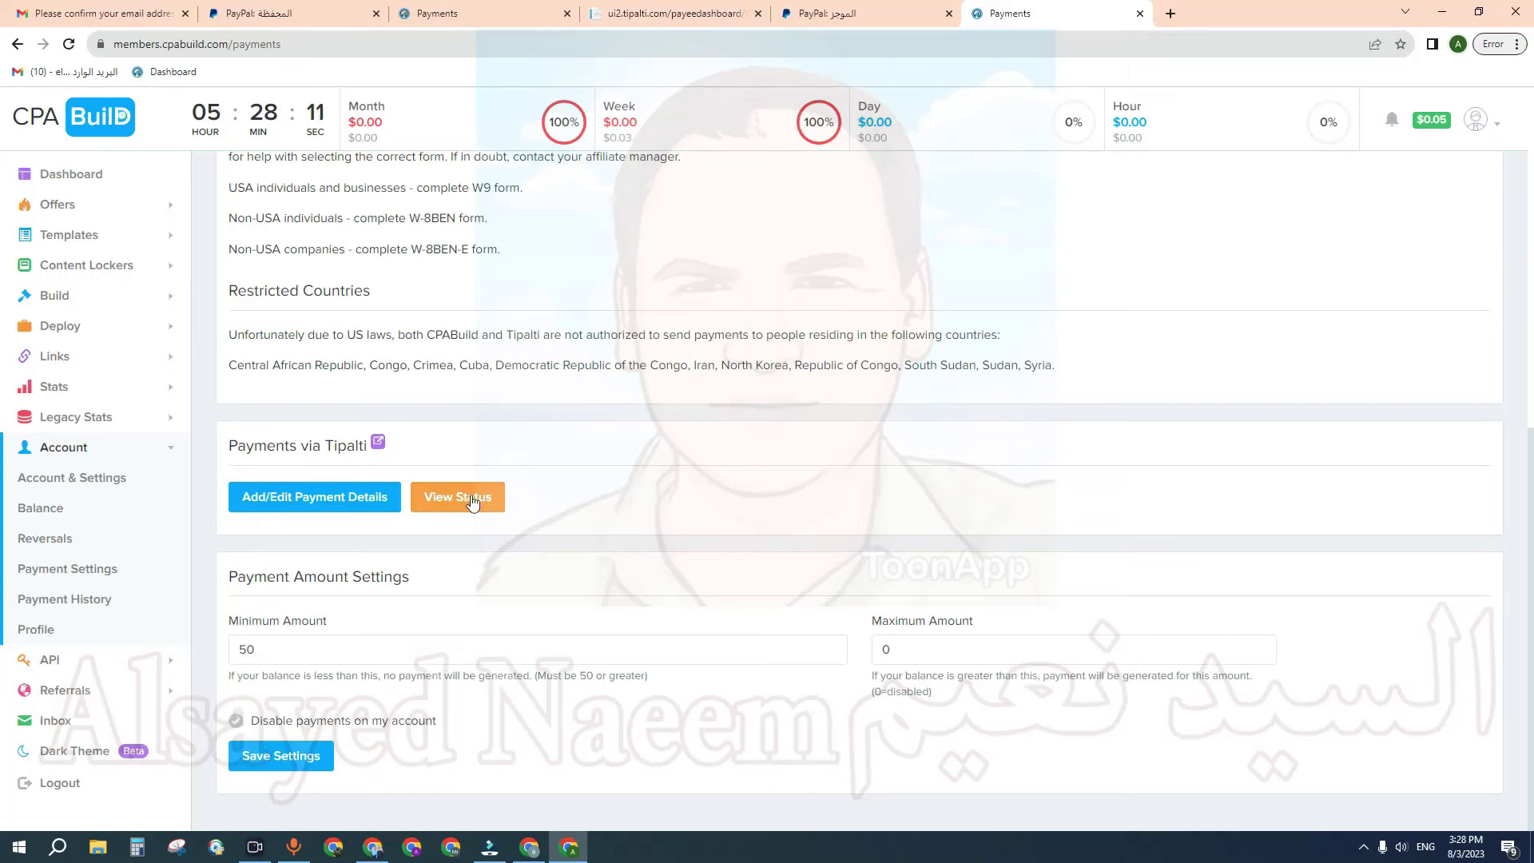
pyautogui.click(471, 499)
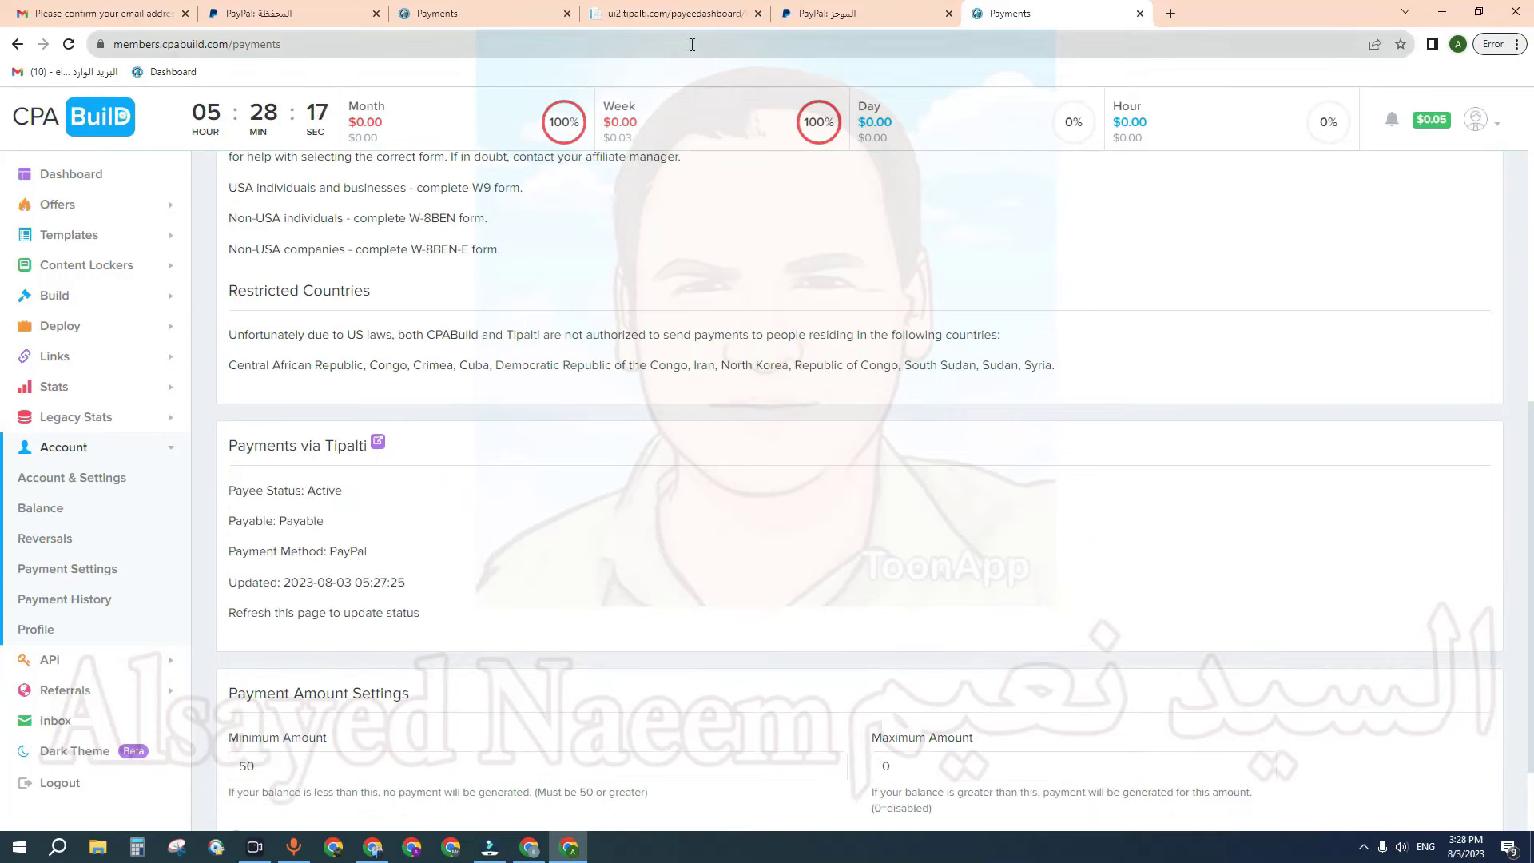
pyautogui.click(418, 14)
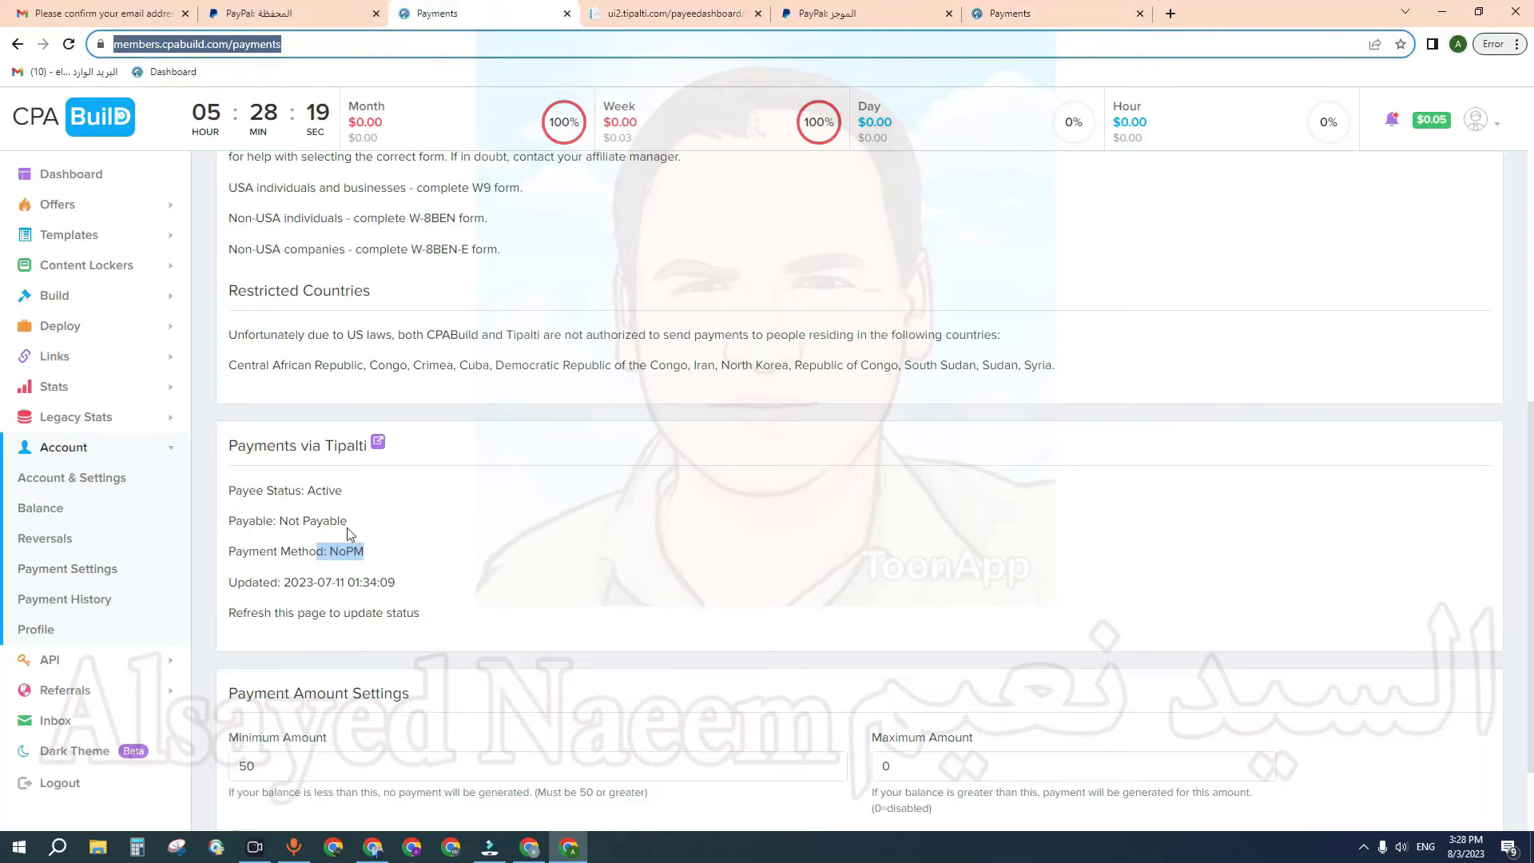
pyautogui.click(403, 563)
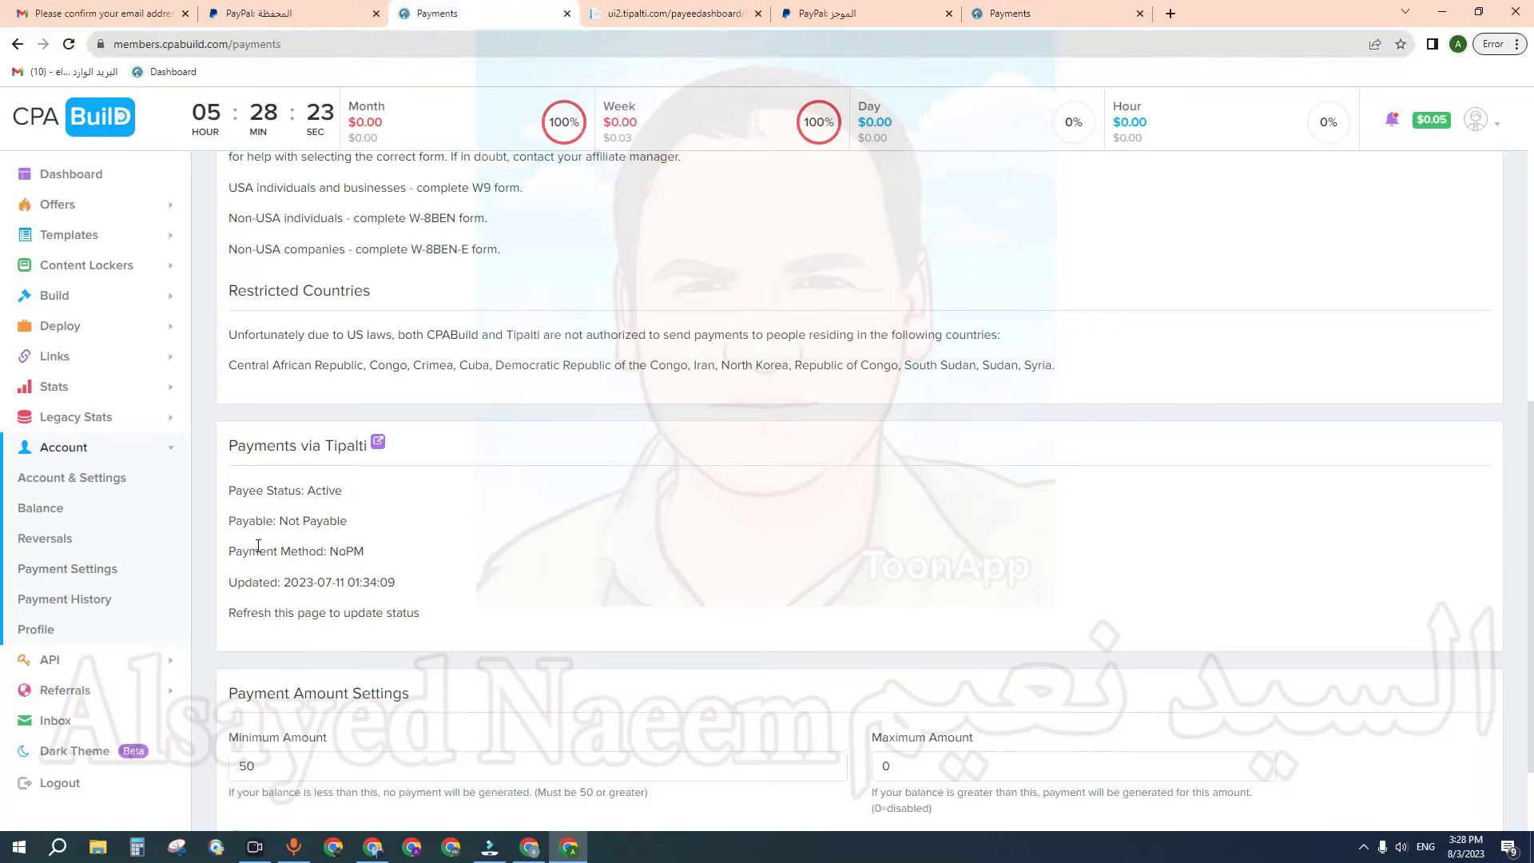
pyautogui.click(1027, 13)
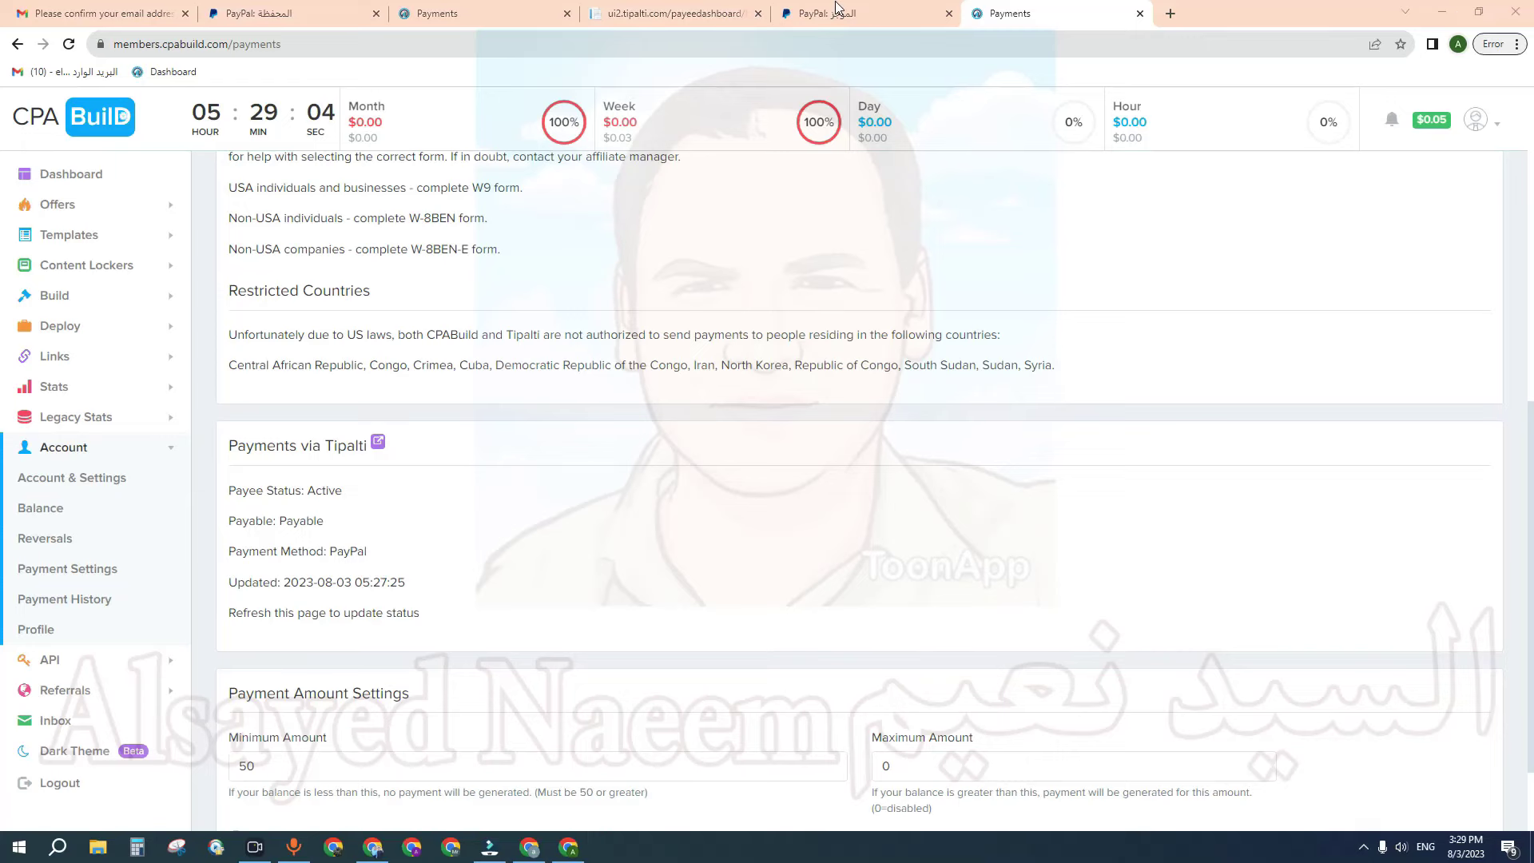
pyautogui.click(826, 21)
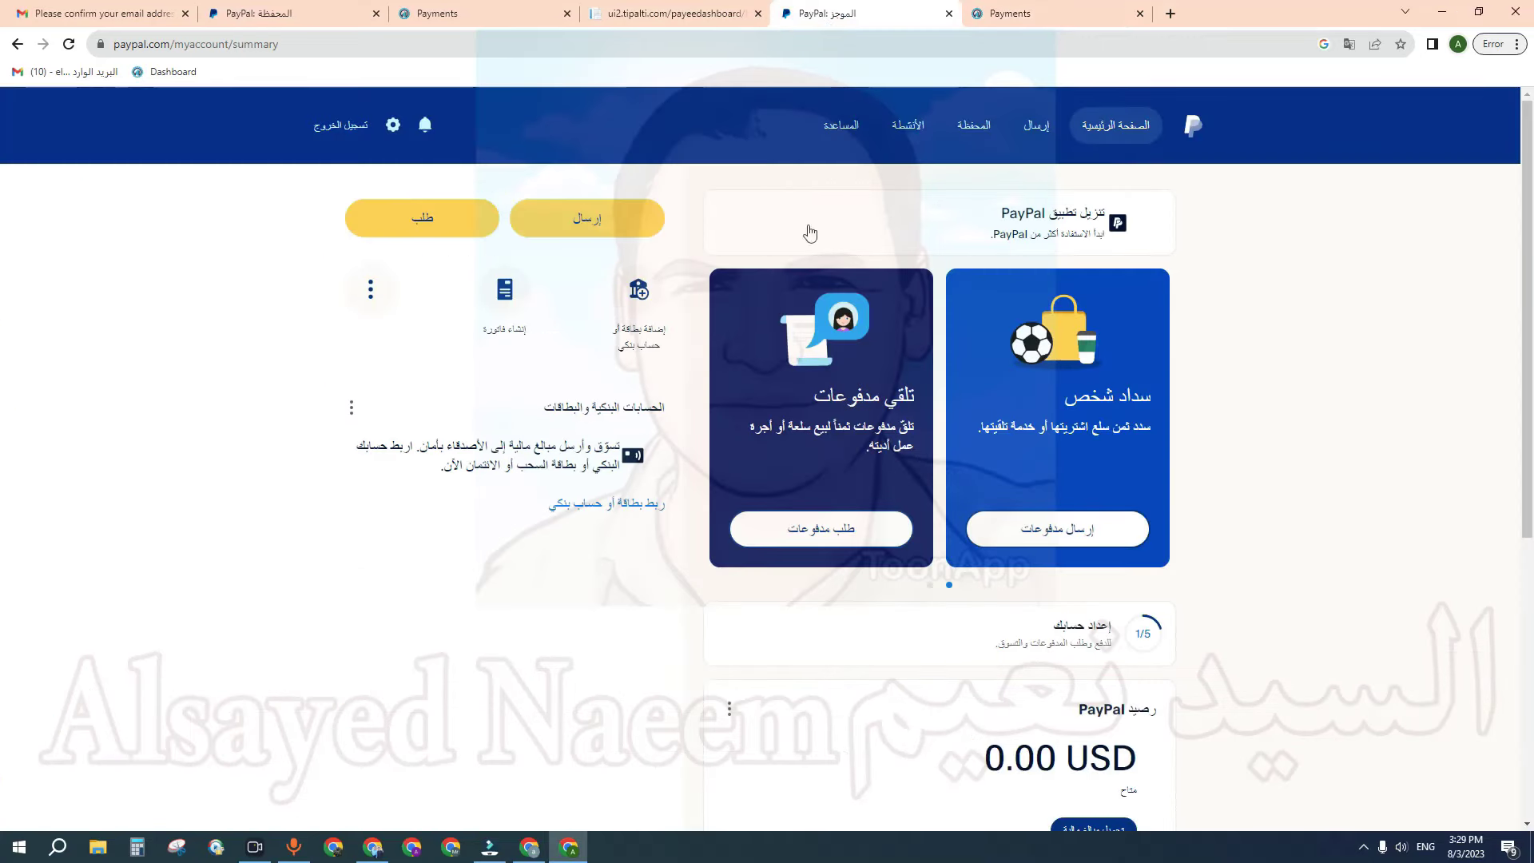